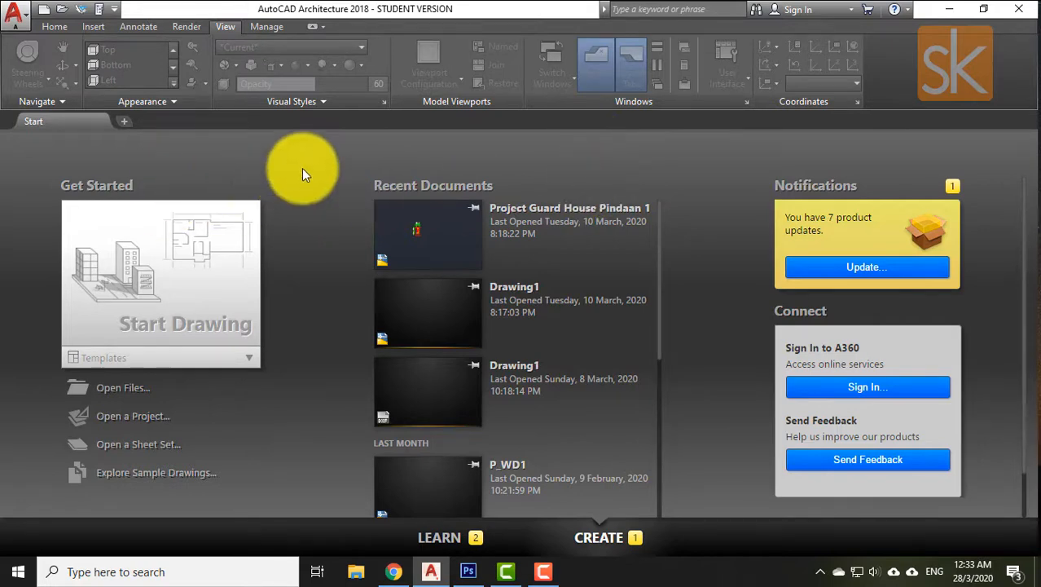
Open the recent drawing Project Guard House Pindaan 1 and dismiss the notice about missing reference files.
left_click(425, 239)
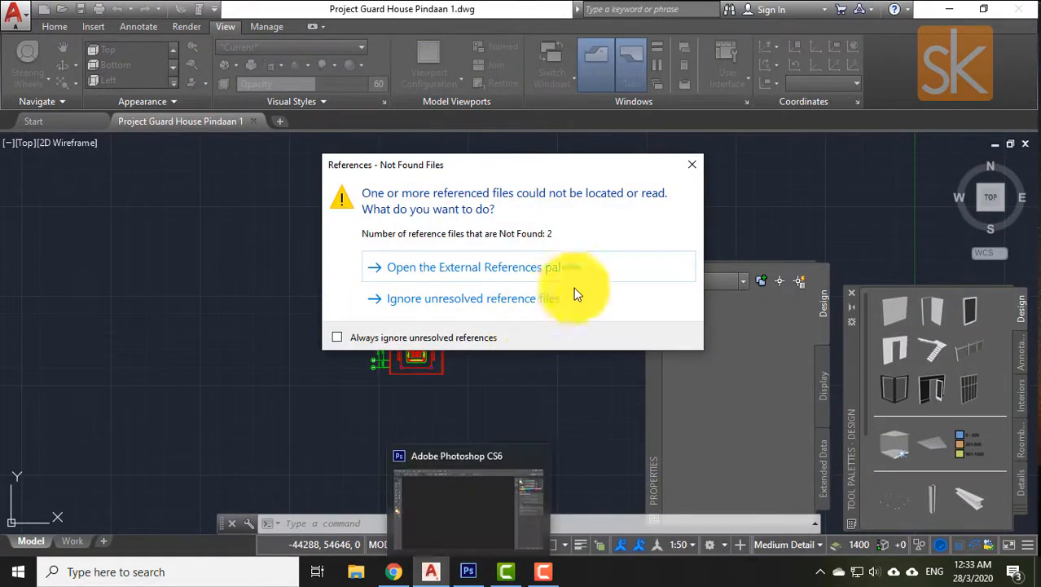
left_click(683, 163)
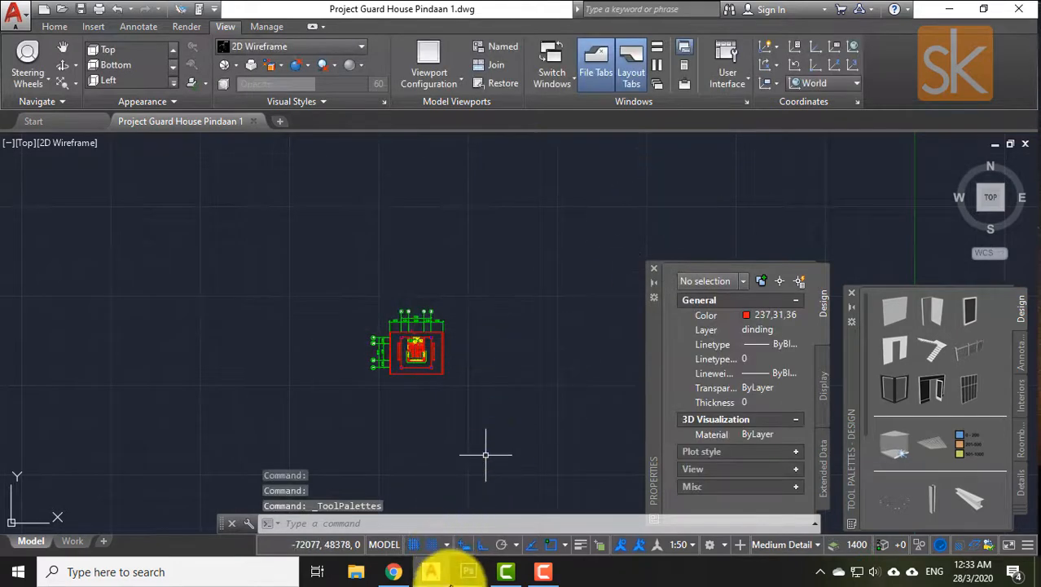
left_click(469, 572)
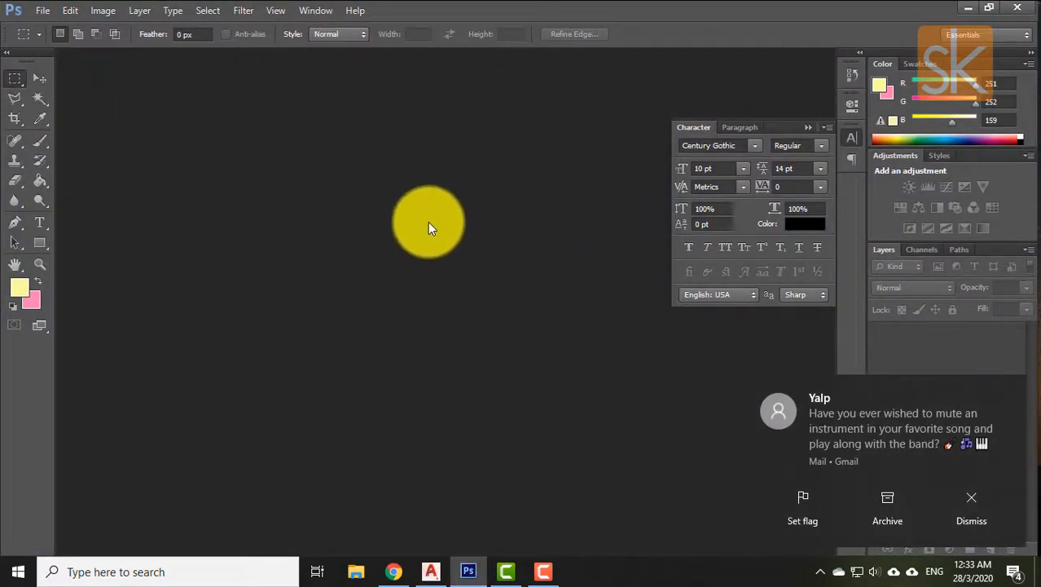
left_click(966, 507)
left_click(430, 572)
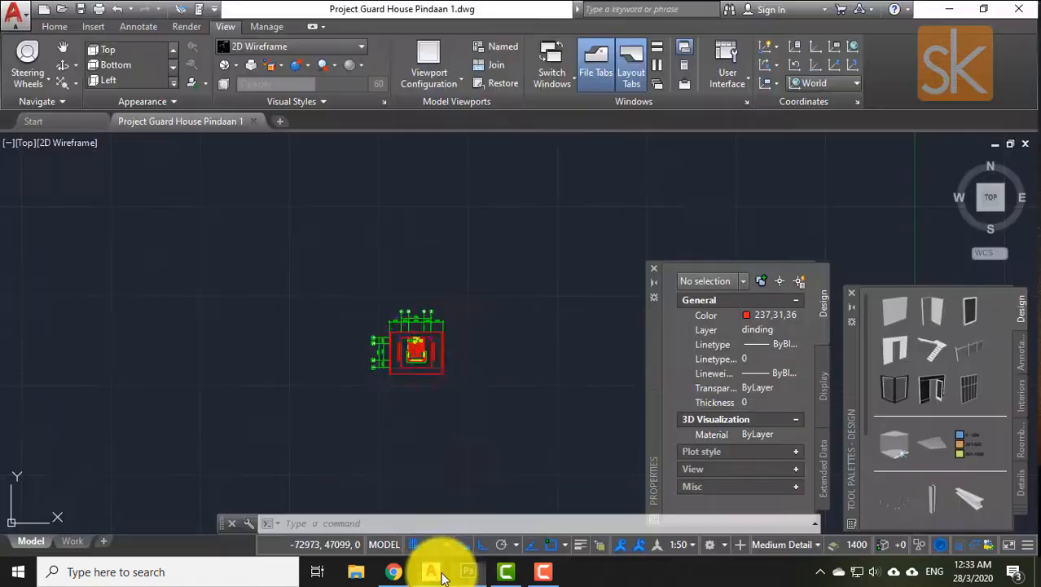
left_click(252, 241)
left_click(381, 363)
scroll(375, 364, "up", 5)
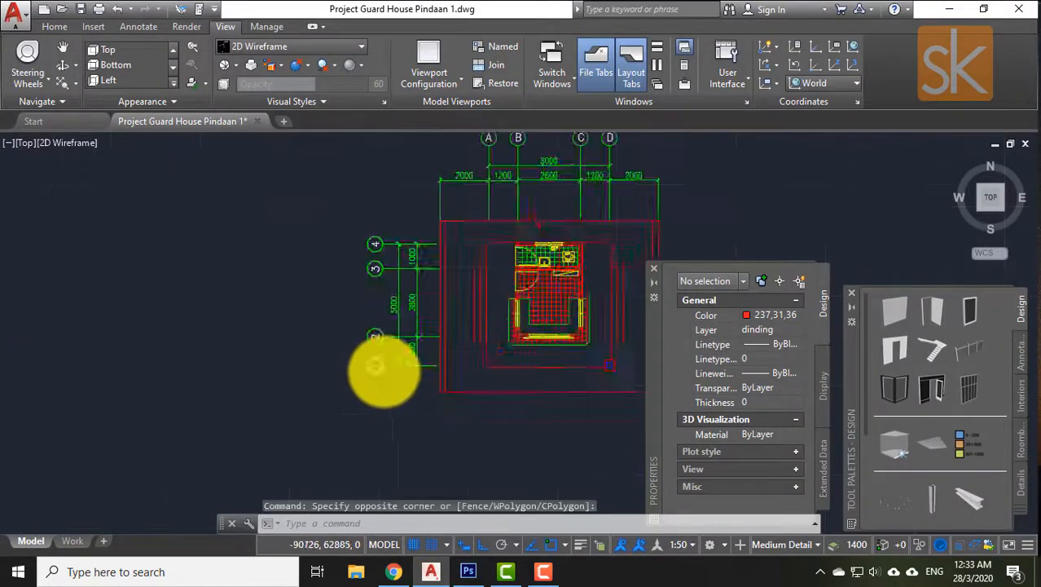
scroll(391, 275, "down", 3)
scroll(391, 274, "up", 2)
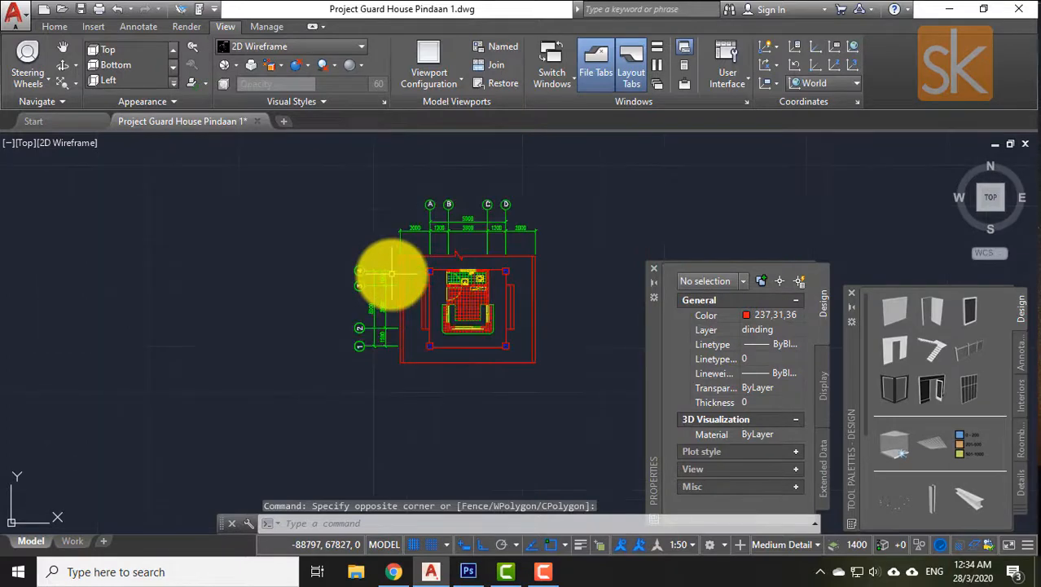
Try to measure the first 2000 grid segment above the floor plan with the DIM and DIST commands.
type("dim")
key("Return")
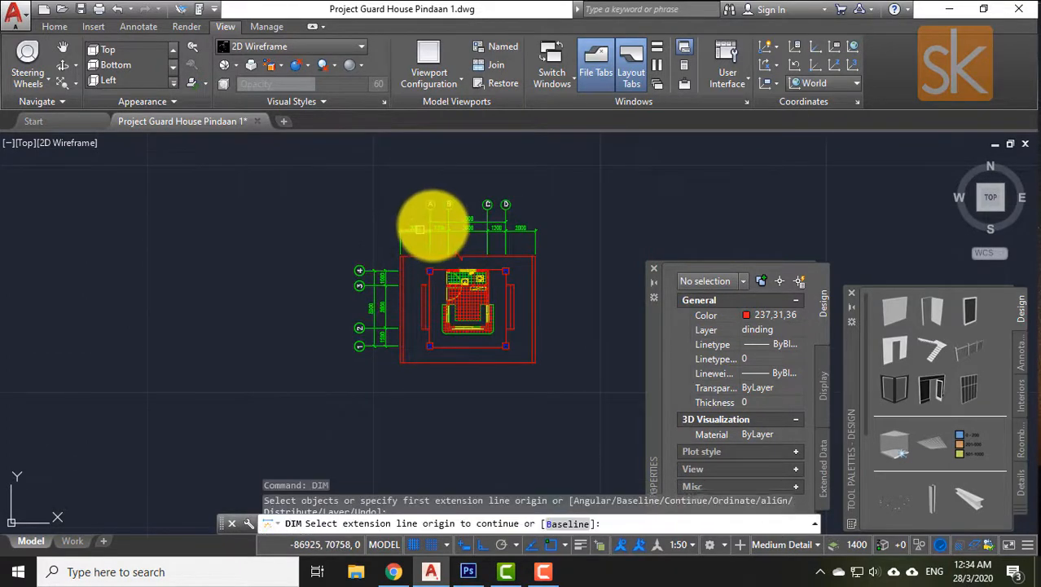
scroll(431, 225, "up", 7)
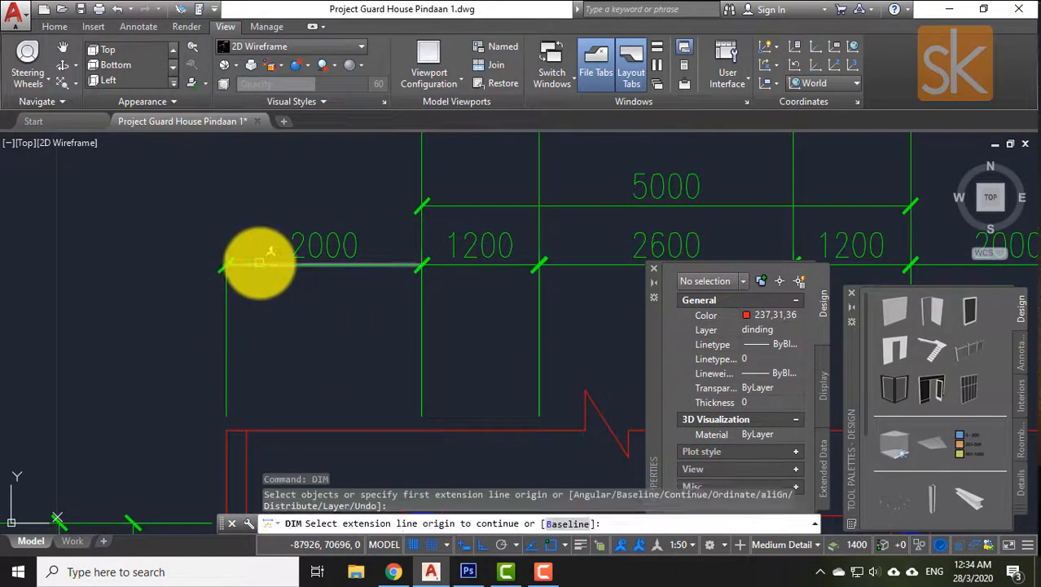
key("Escape")
key("Escape")
type("di")
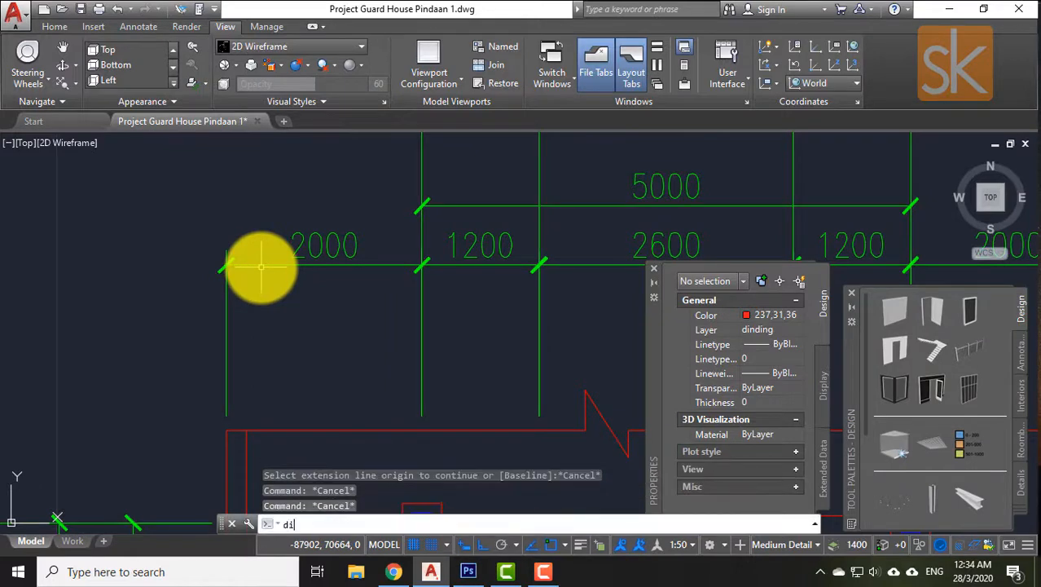
key("Return")
left_click(227, 265)
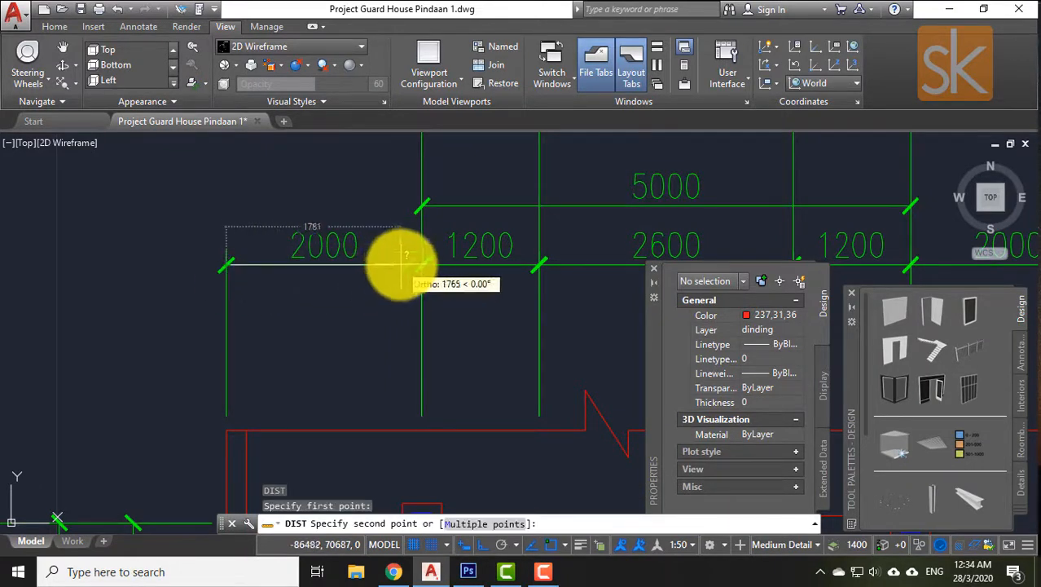
key("Escape")
key("Escape")
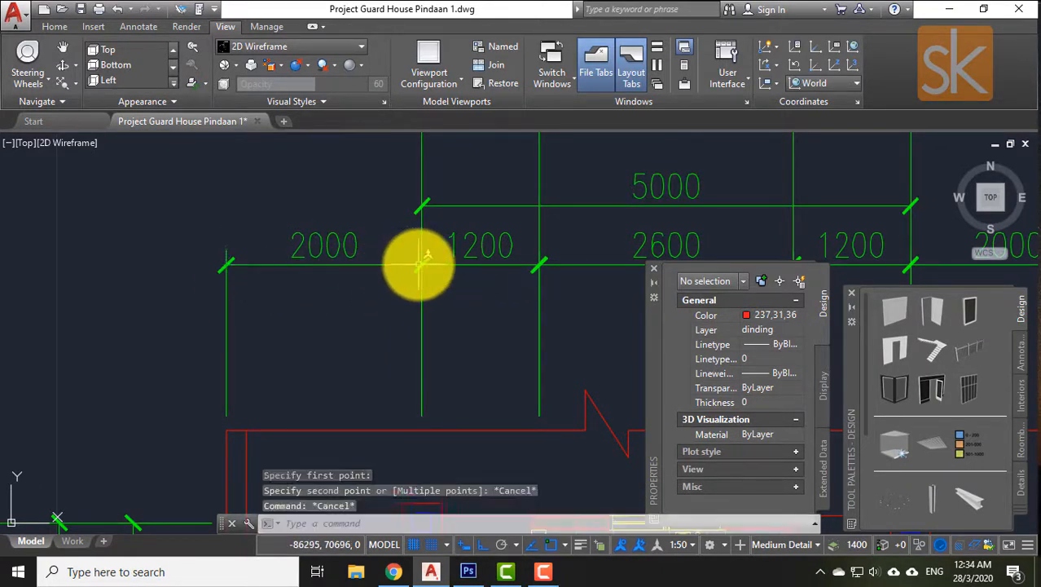
type("u")
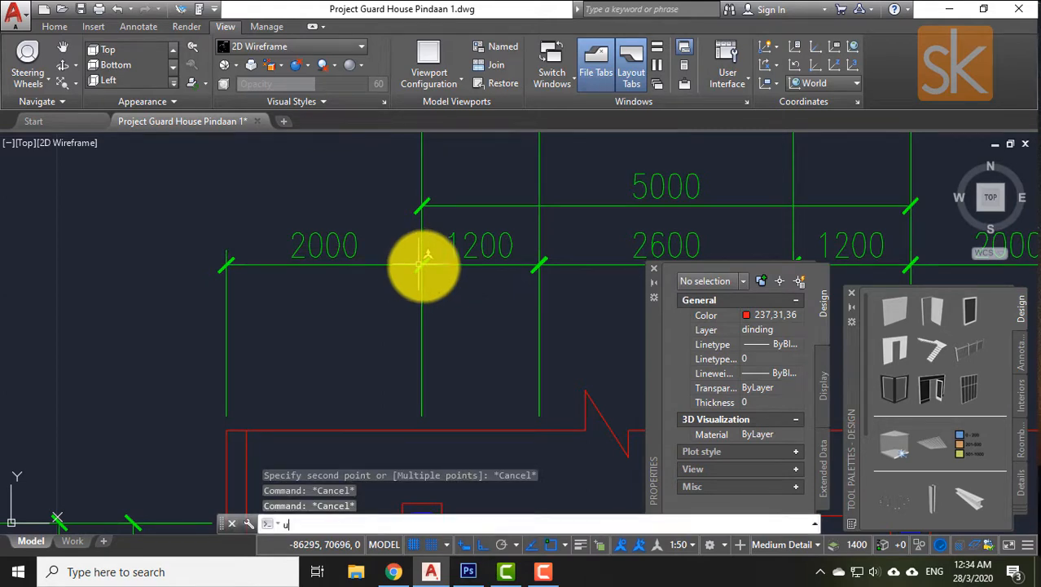
key("Return")
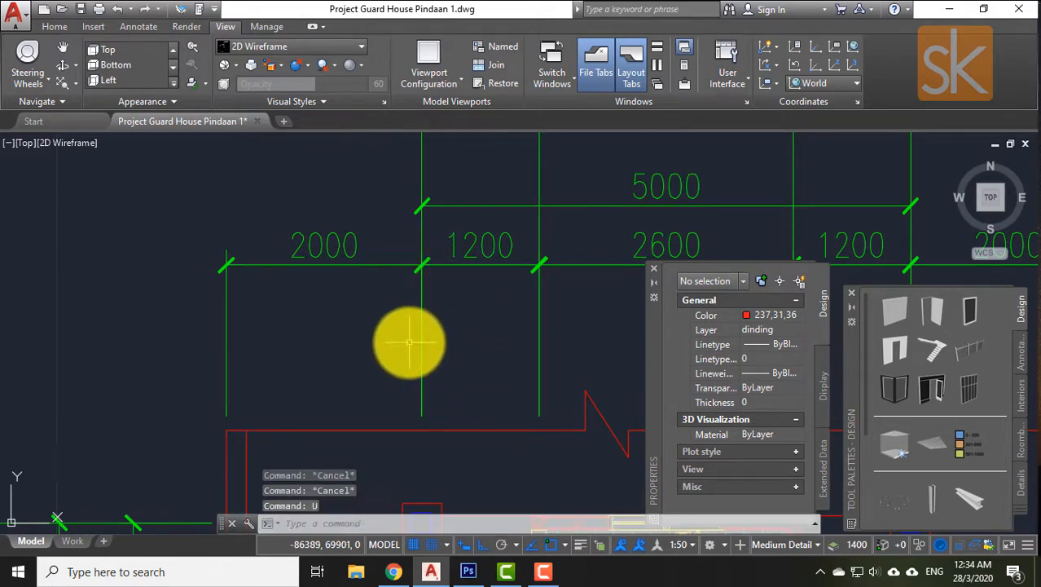
scroll(409, 342, "down", 6)
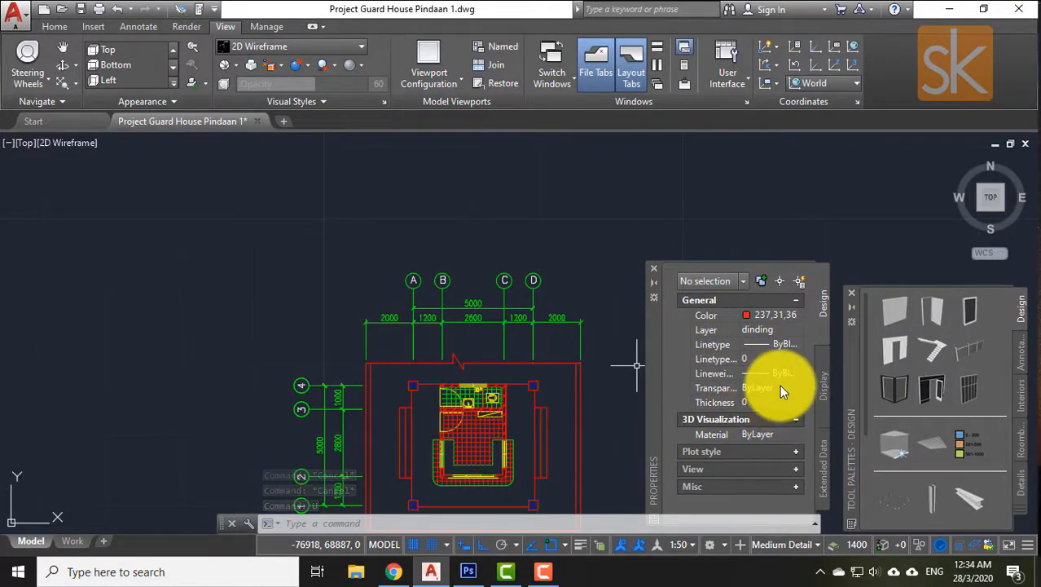
left_click(248, 249)
scroll(260, 269, "down", 4)
scroll(263, 295, "up", 4)
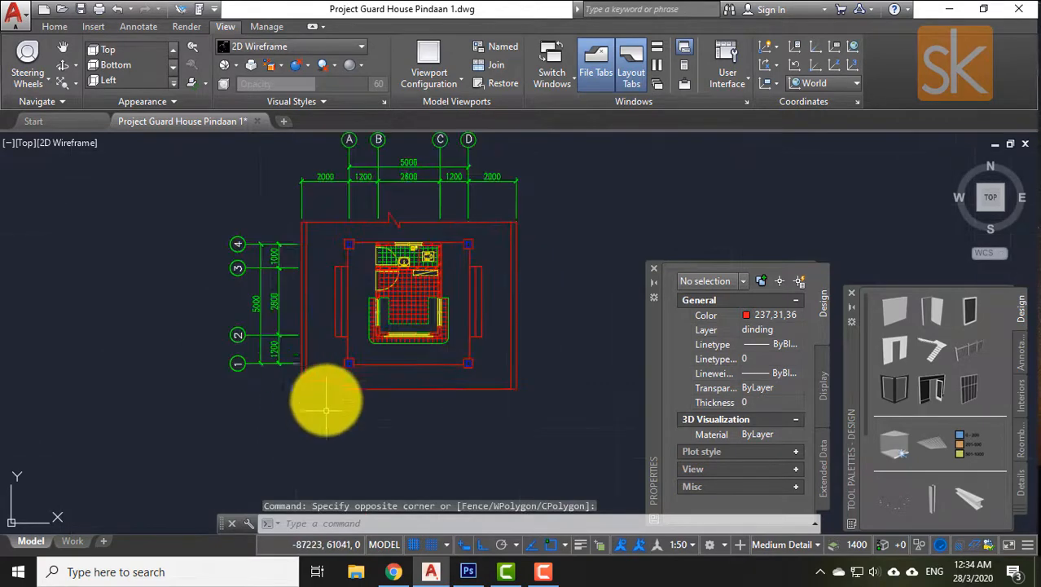
scroll(278, 320, "down", 2)
scroll(257, 259, "up", 2)
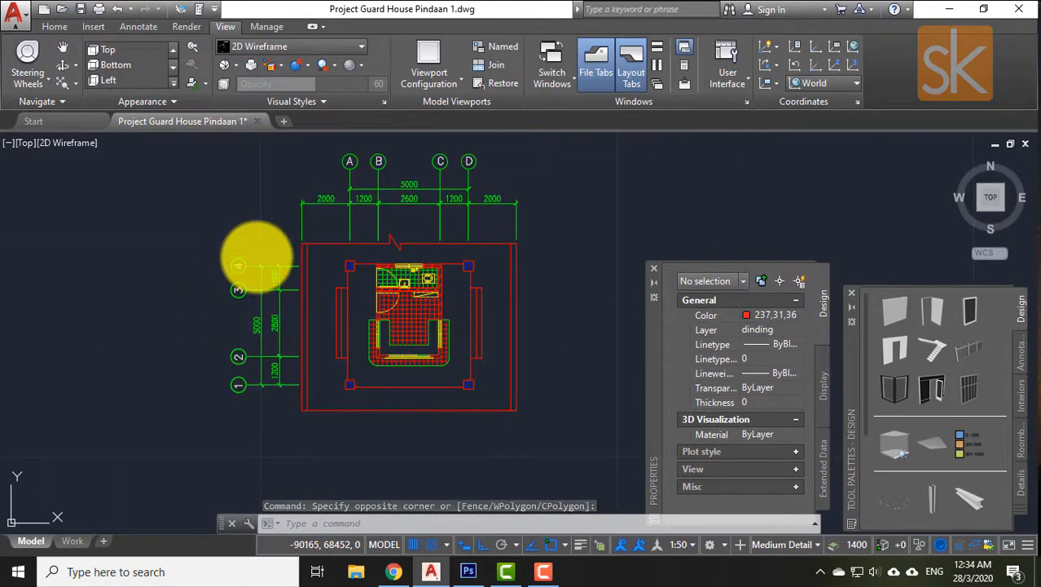
key("Escape")
Review the available plotters in the plot settings with the previous plot's page setup loaded, and close without plotting.
key("ctrl+p")
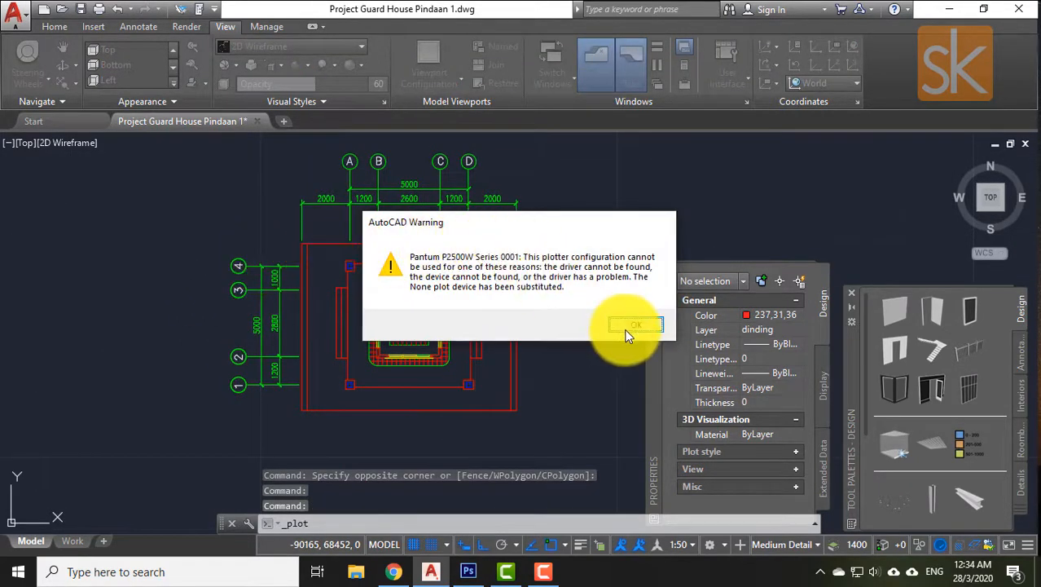
left_click(628, 329)
left_click(446, 125)
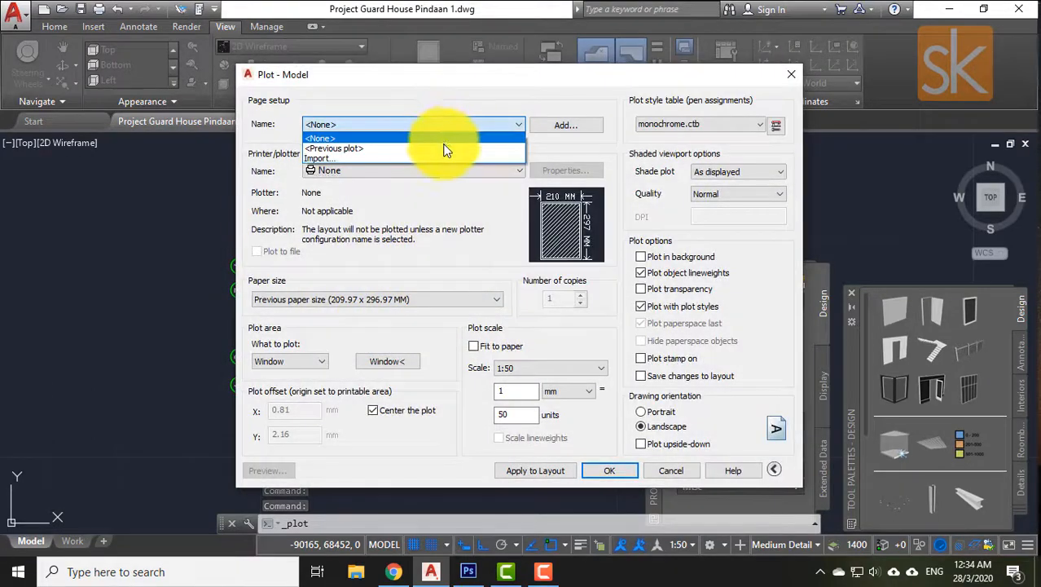
left_click(447, 149)
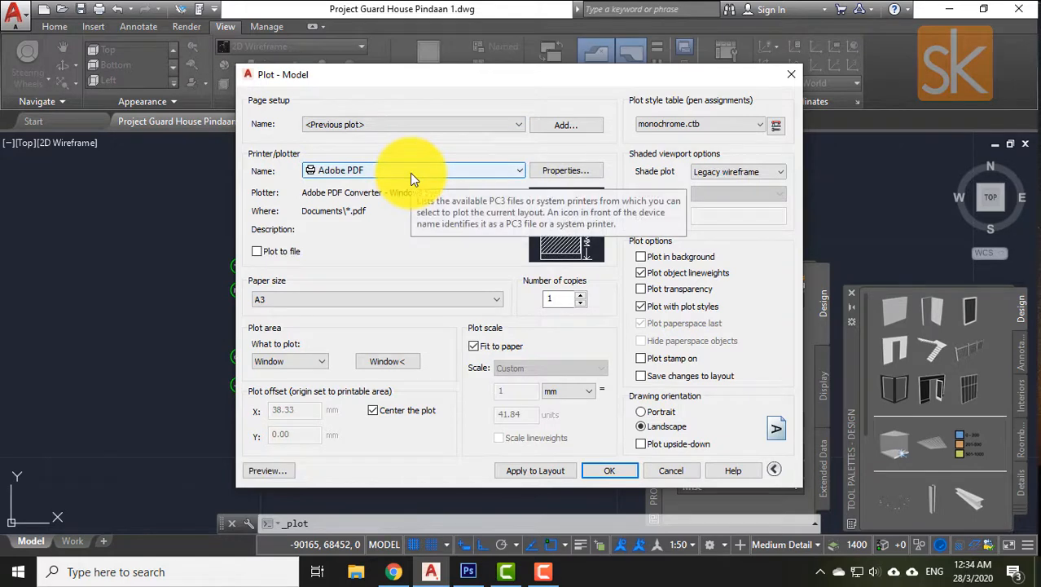
left_click(399, 171)
scroll(399, 173, "up", 2)
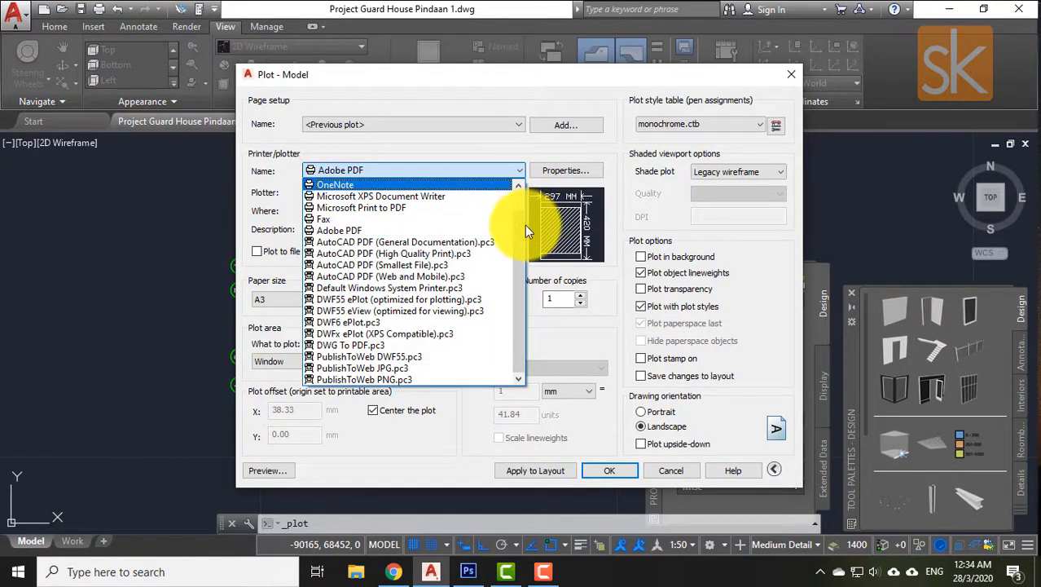
mouse_move(524, 225)
left_mouse_down()
mouse_move(519, 201)
mouse_move(519, 233)
left_mouse_up()
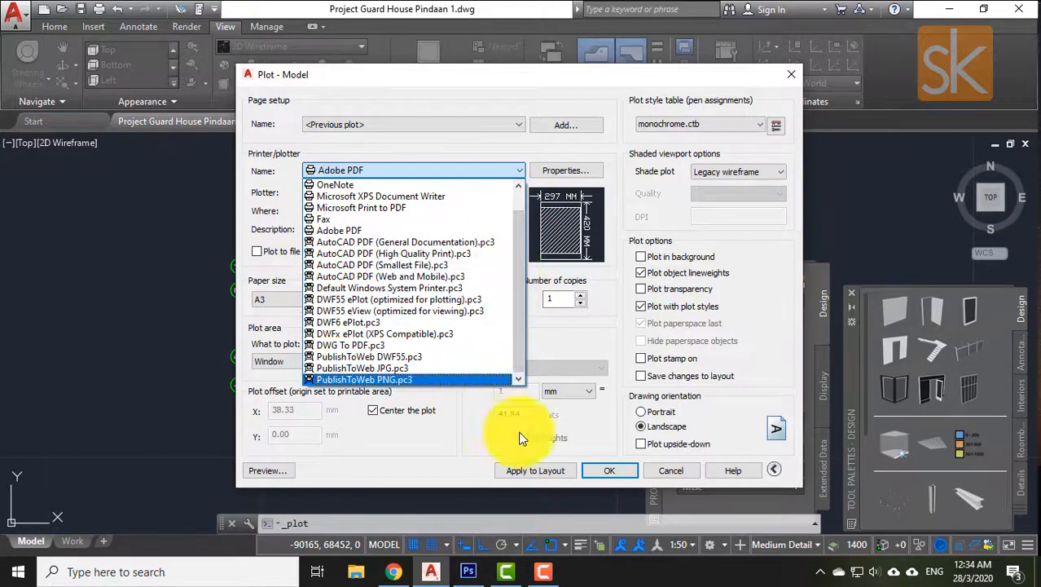
left_click(663, 476)
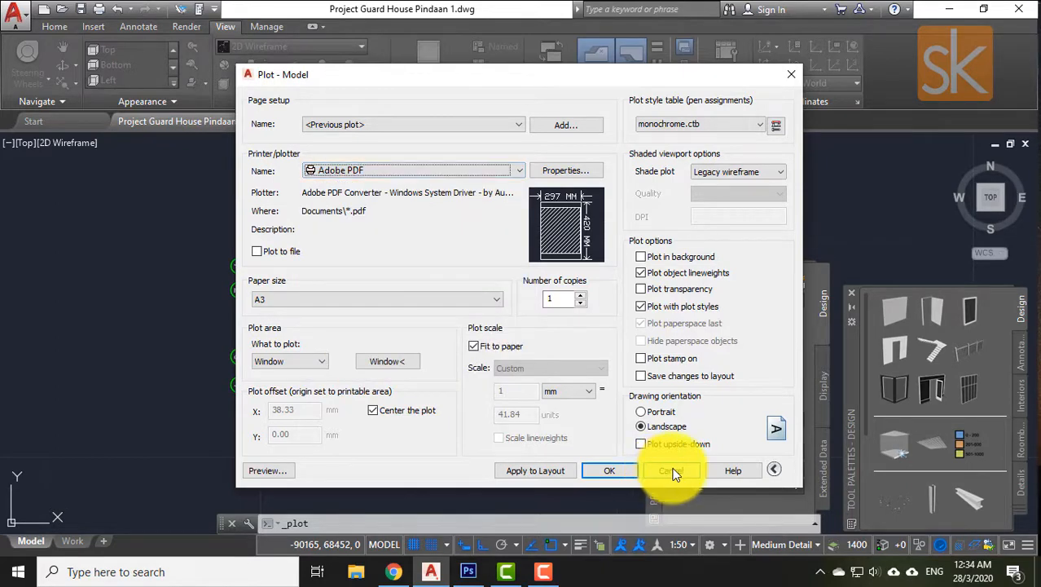
left_click(669, 470)
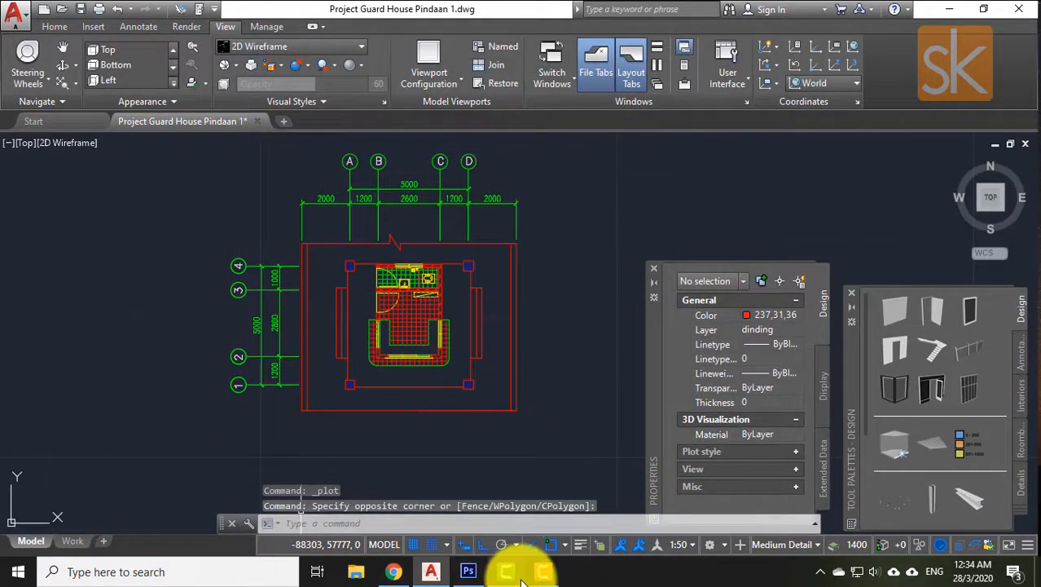
Open the Plotter Manager from the print commands and maximize the Plotters folder.
left_click(24, 16)
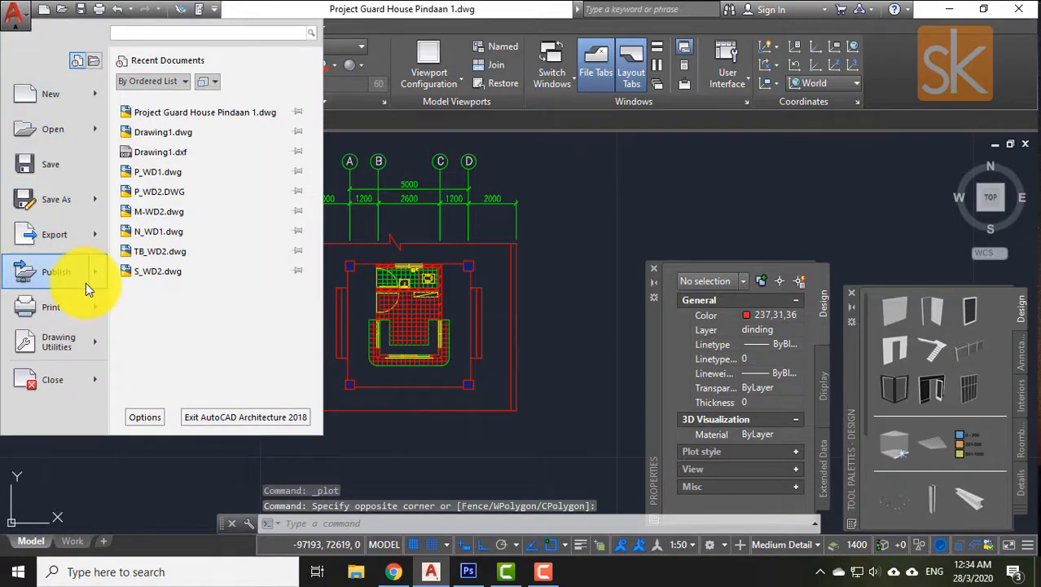
mouse_move(94, 285)
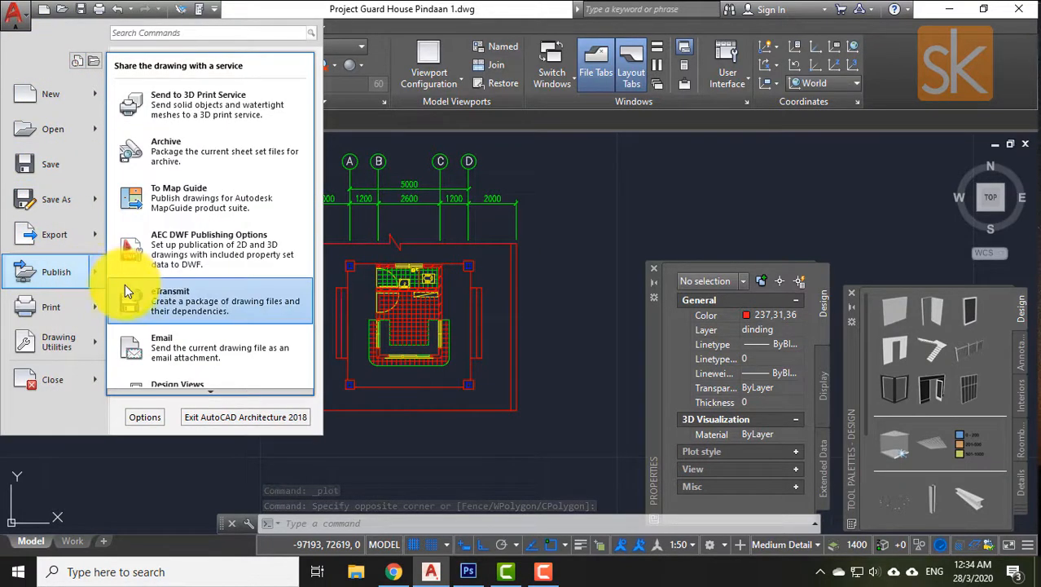
mouse_move(91, 307)
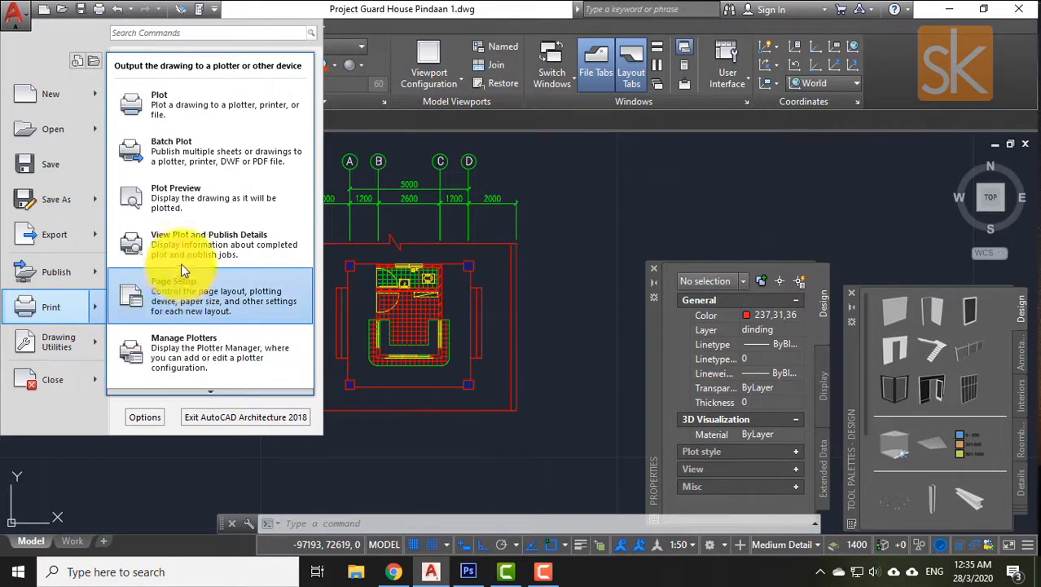
mouse_move(189, 392)
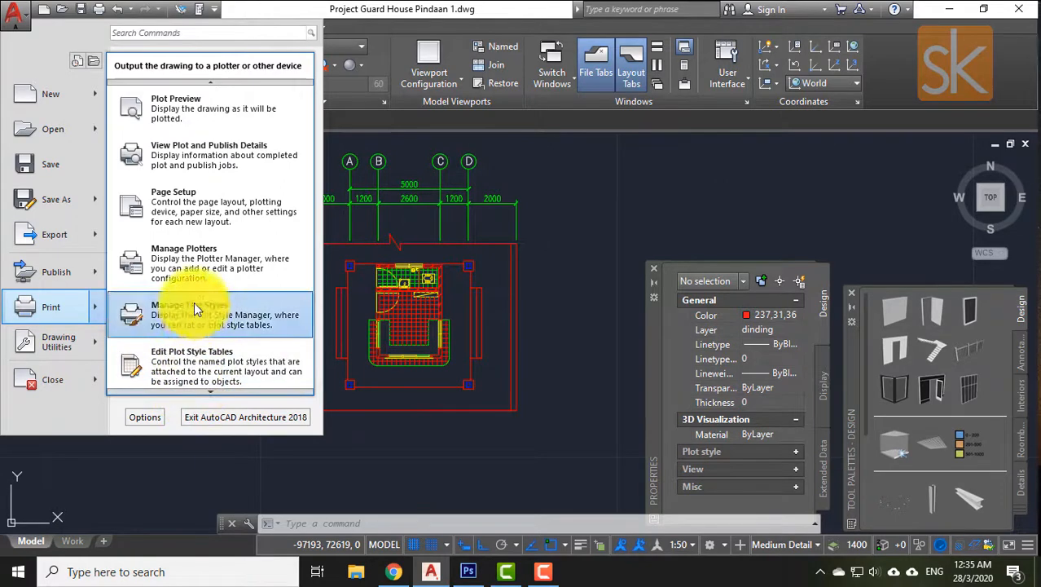
left_click(173, 267)
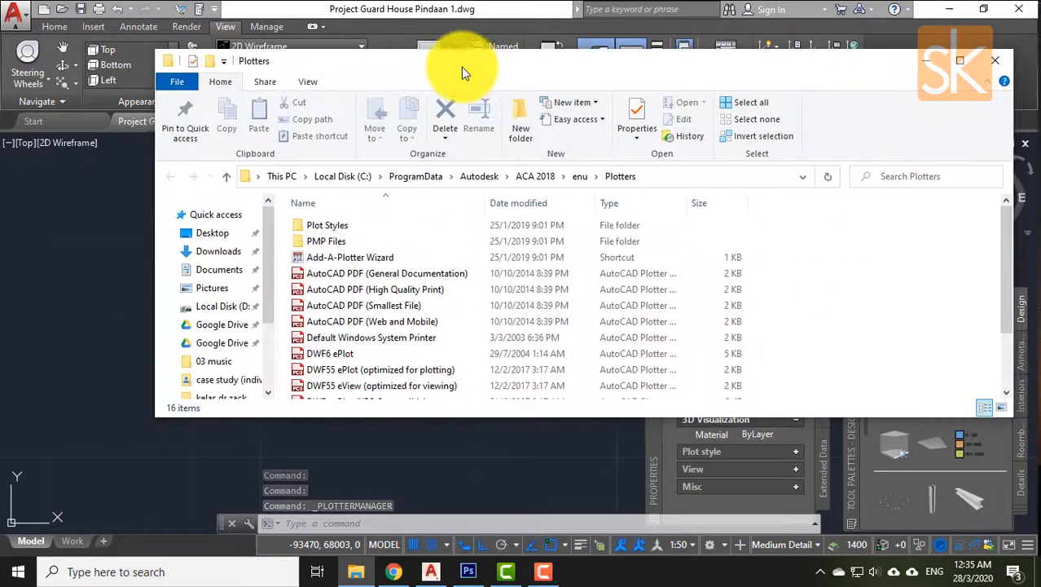
left_click(837, 66)
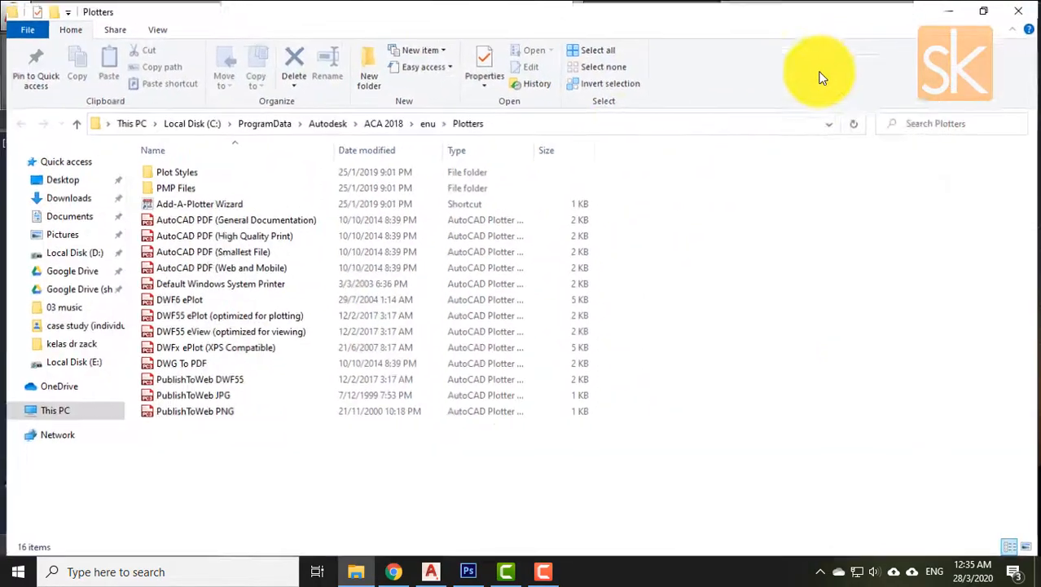
Launch the Add-A-Plotter Wizard and configure the new plotter for My Computer, continuing to the plotter model selection.
left_click(231, 202)
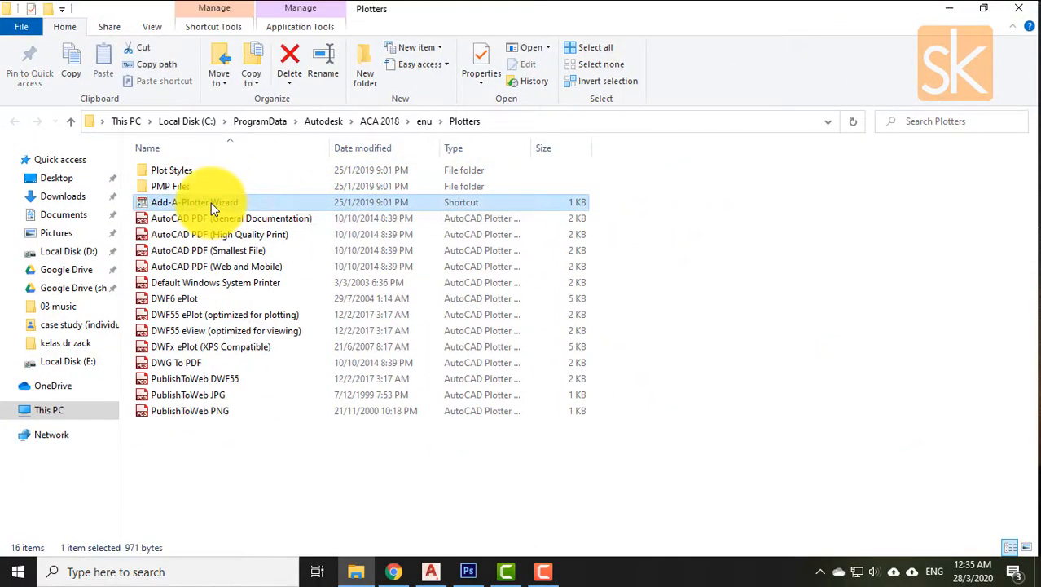
right_click(211, 203)
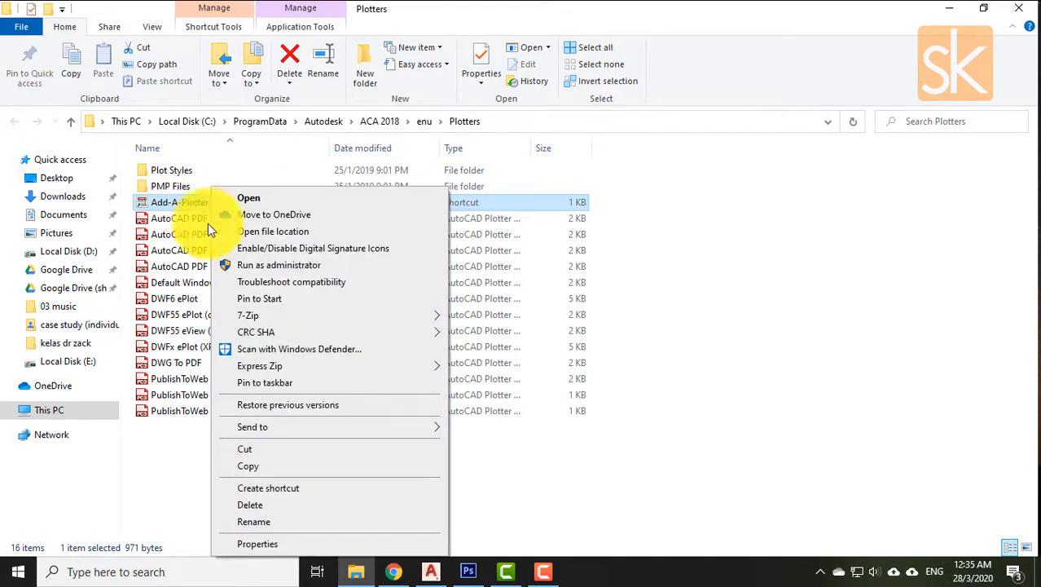
left_click(248, 264)
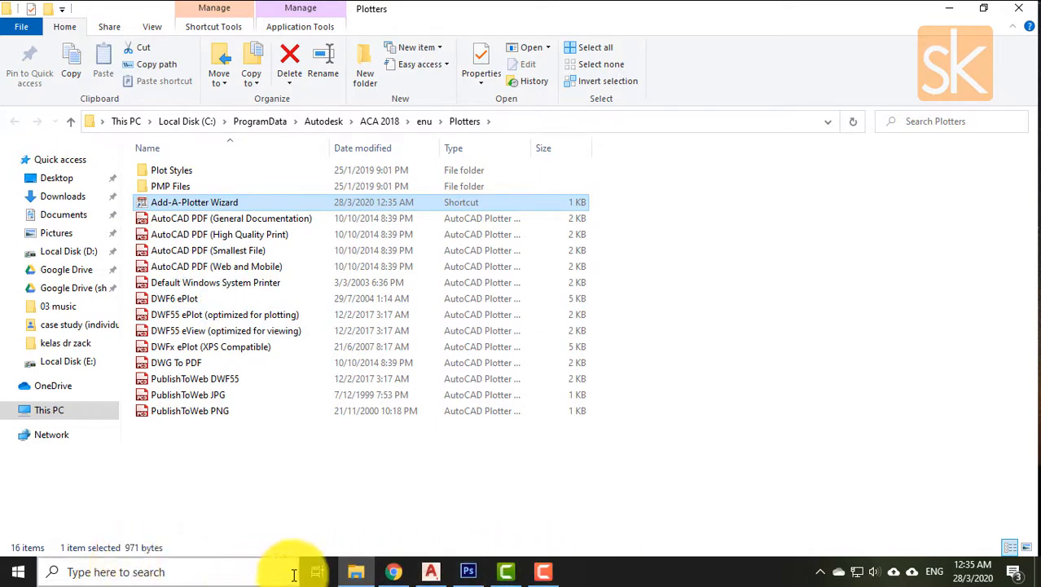
double_click(207, 202)
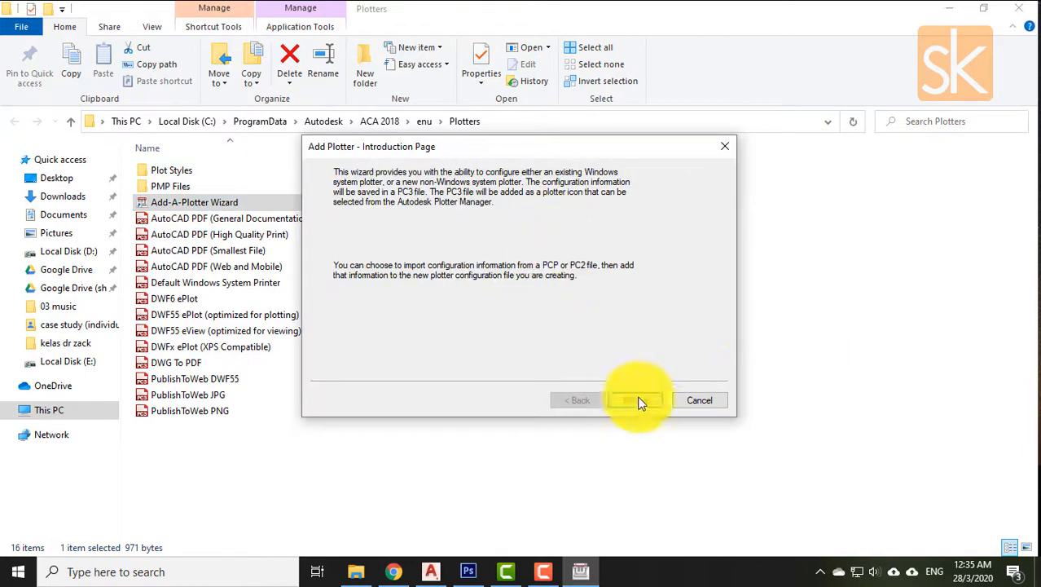
left_click(641, 400)
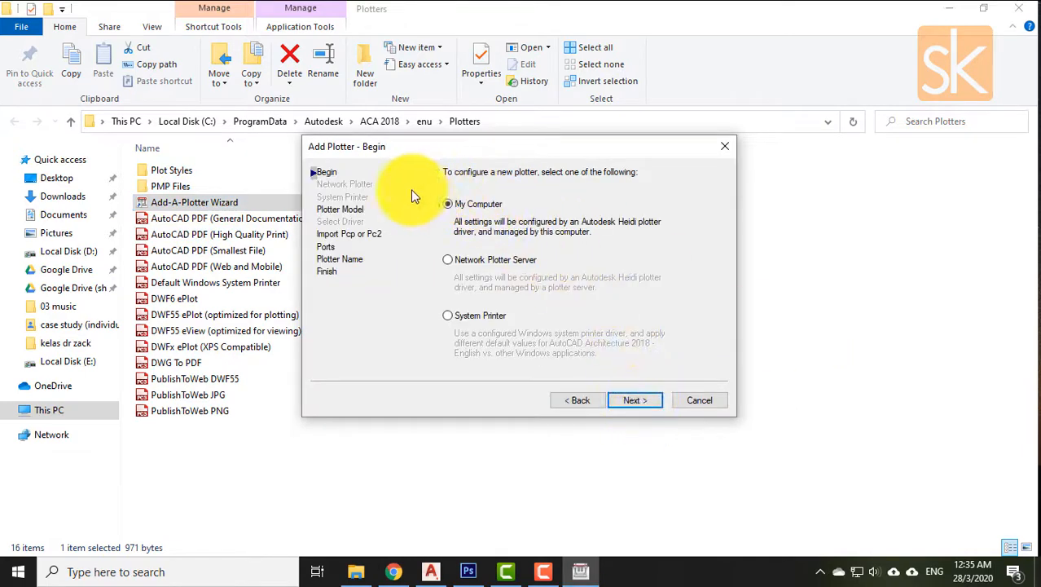
left_click(626, 401)
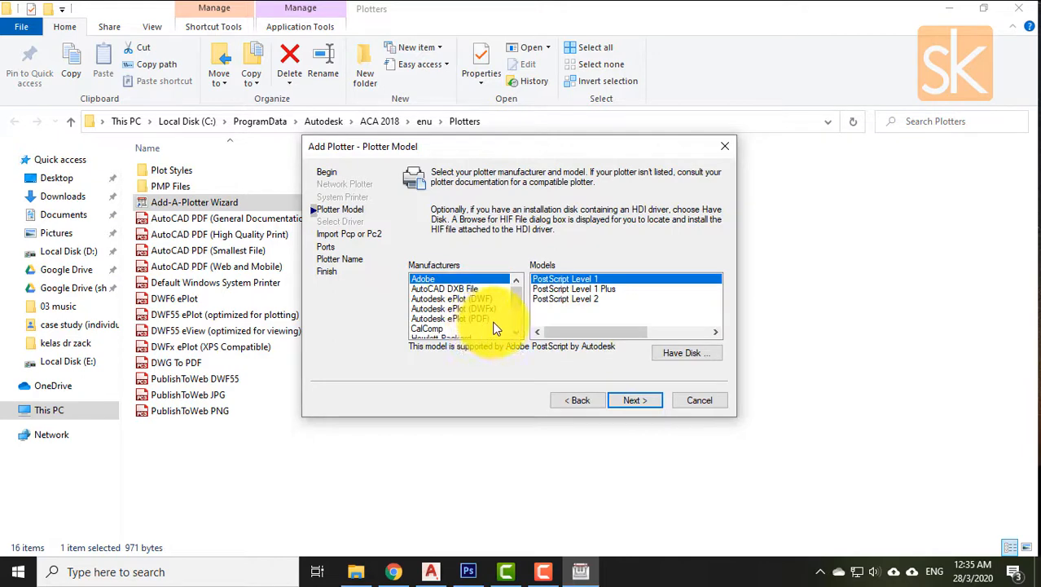
Accept the Adobe PostScript Level 1 model without importing a PCP or PC2 file, and set the new plotter to plot to file.
mouse_move(520, 297)
left_mouse_down()
mouse_move(517, 319)
mouse_move(521, 277)
left_mouse_up()
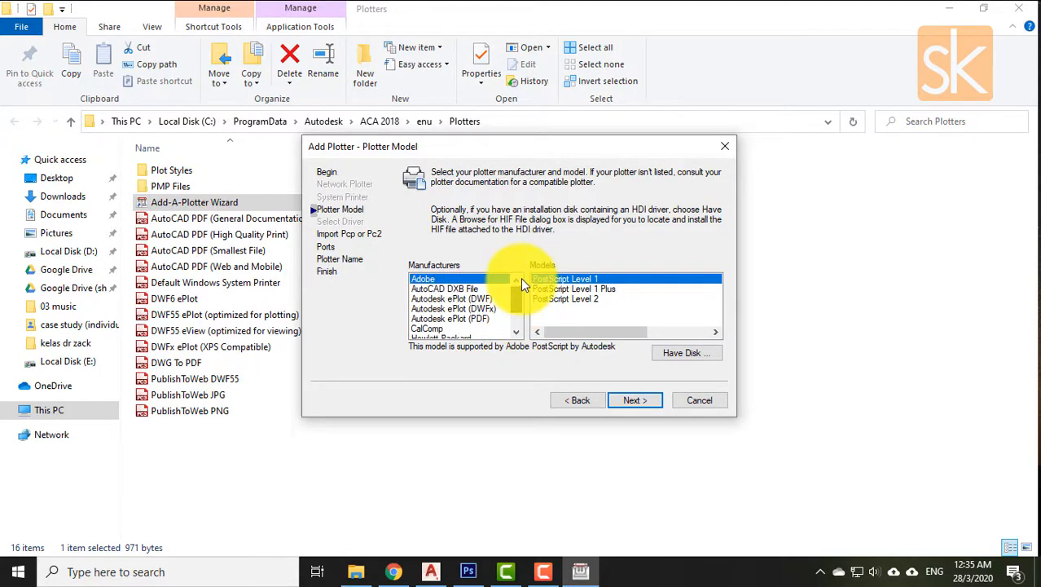
left_click(619, 401)
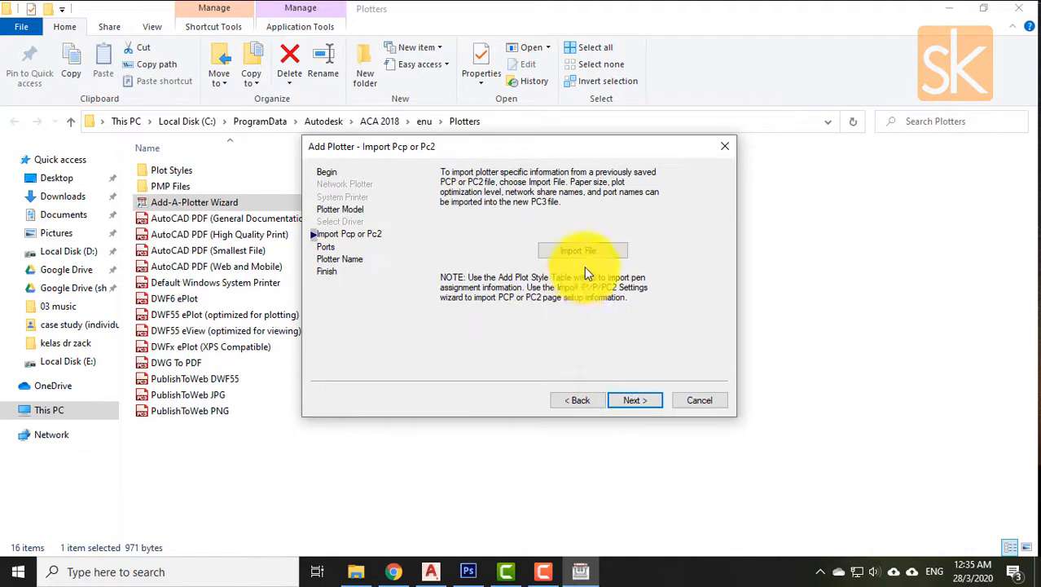
left_click(619, 398)
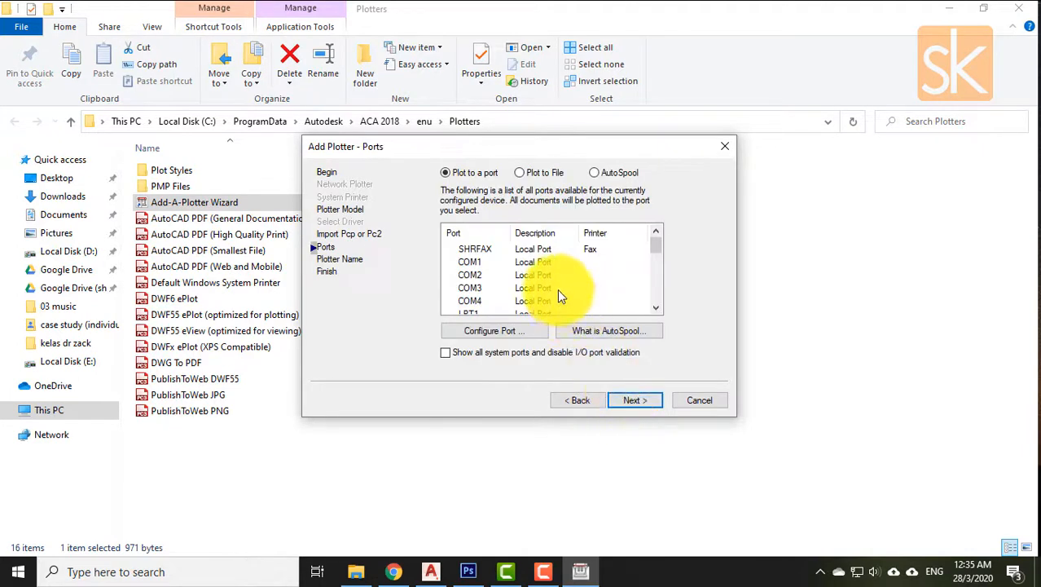
left_click(519, 175)
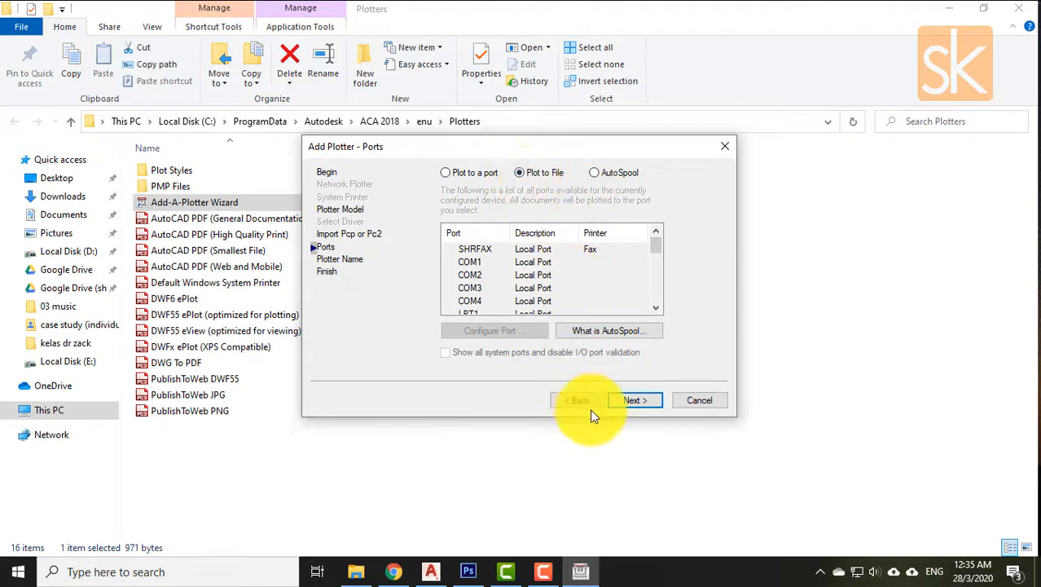
left_click(629, 401)
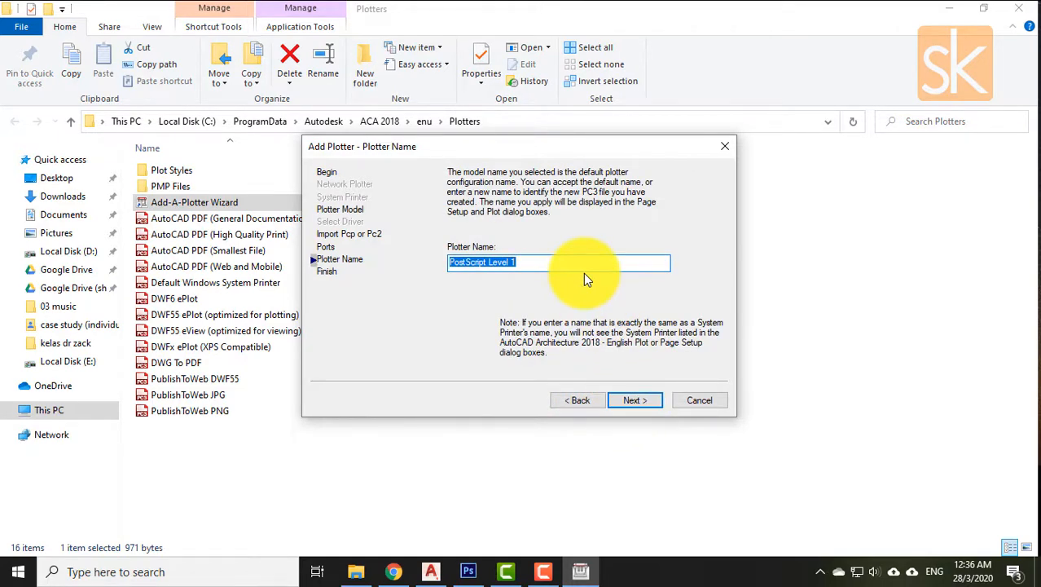
Name the new plotter "eps sarell", finish the wizard, and select its configuration file in the Plotters folder.
type("eps sarell")
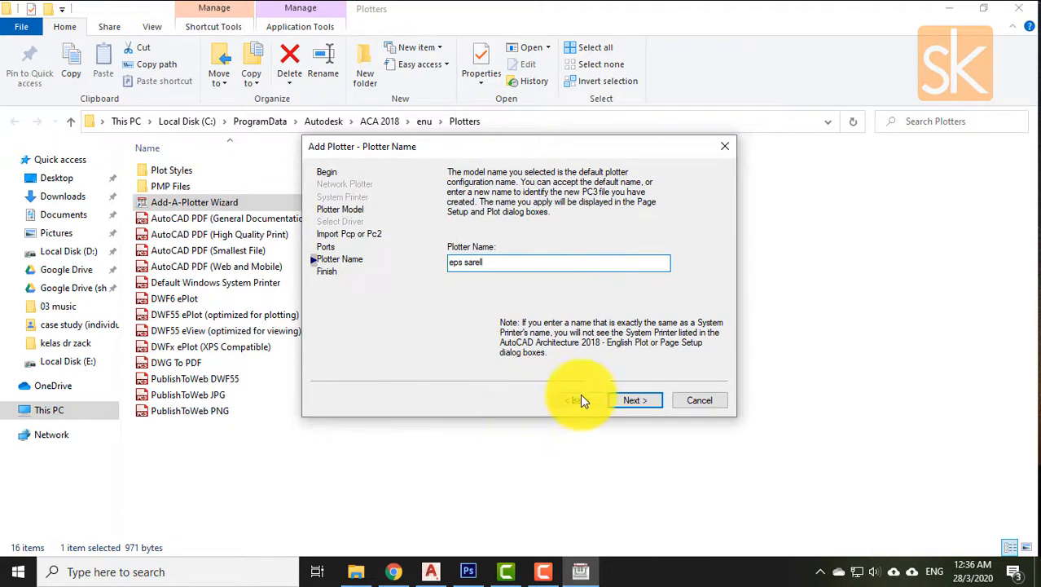
left_click(649, 400)
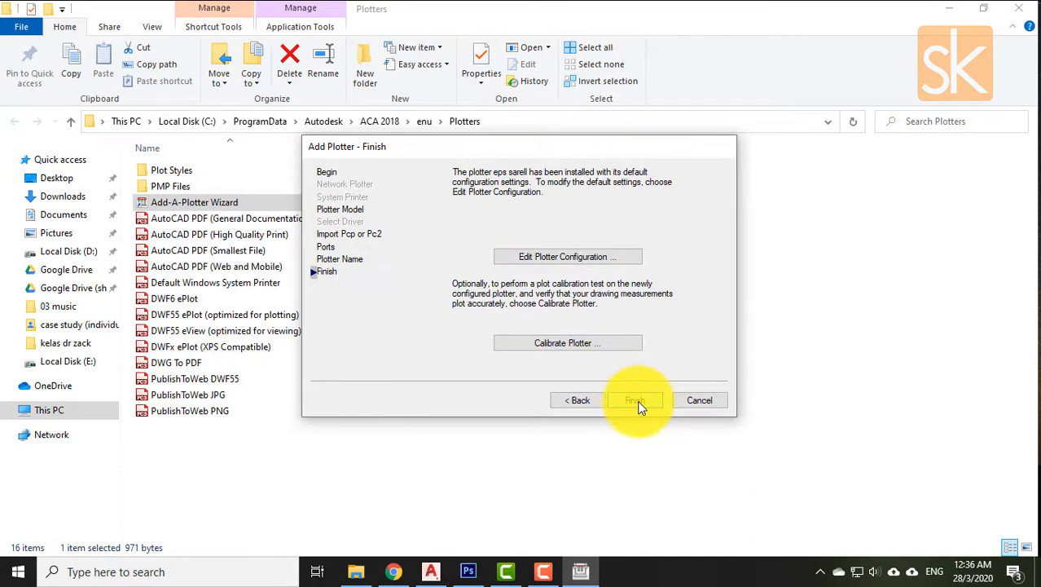
left_click(635, 400)
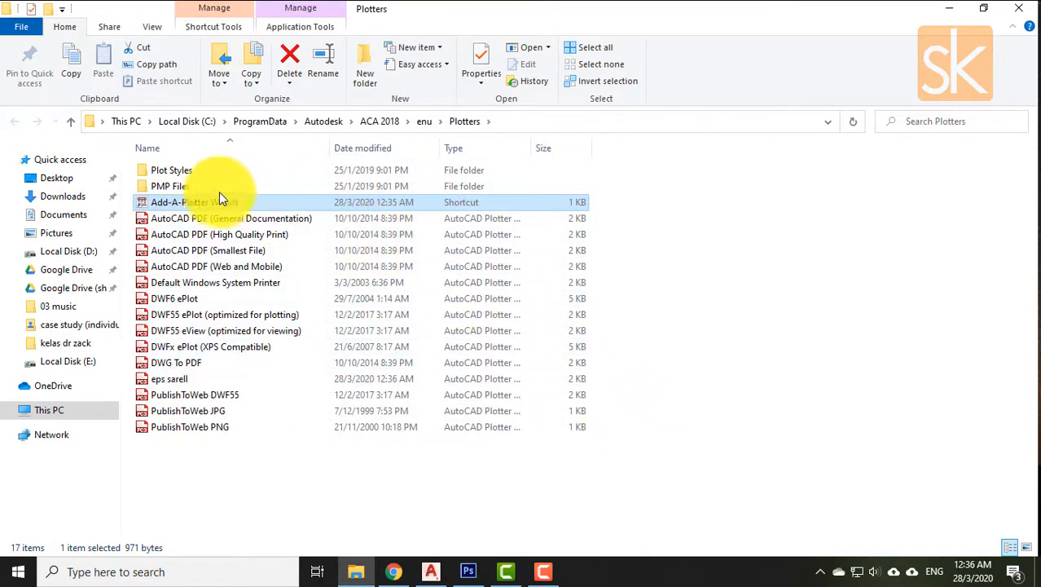
left_click(176, 381)
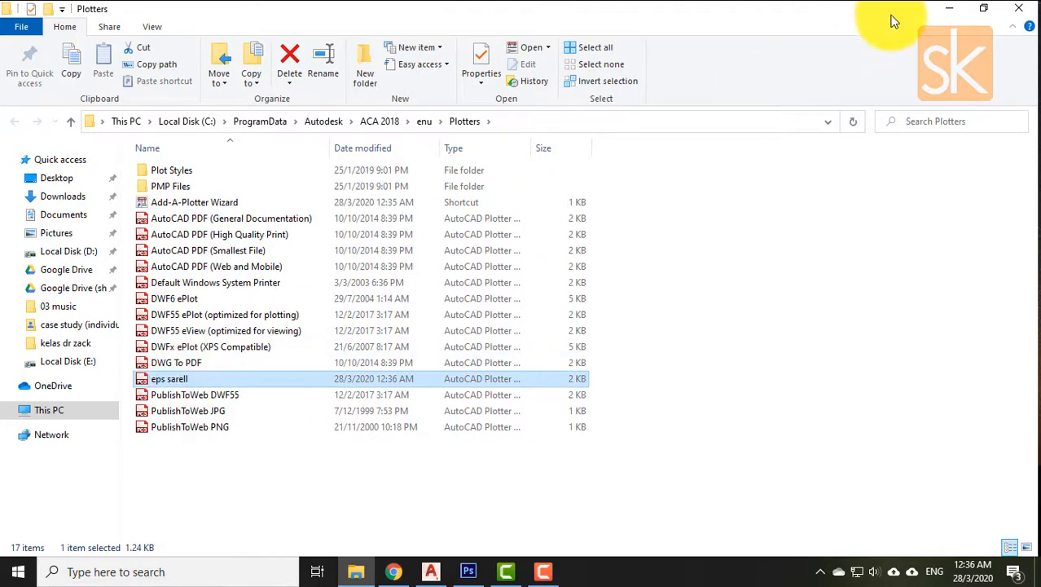
Return to the guard house drawing in AutoCAD and open its plot settings with the previous plot's page setup.
left_click(949, 9)
left_click(125, 259)
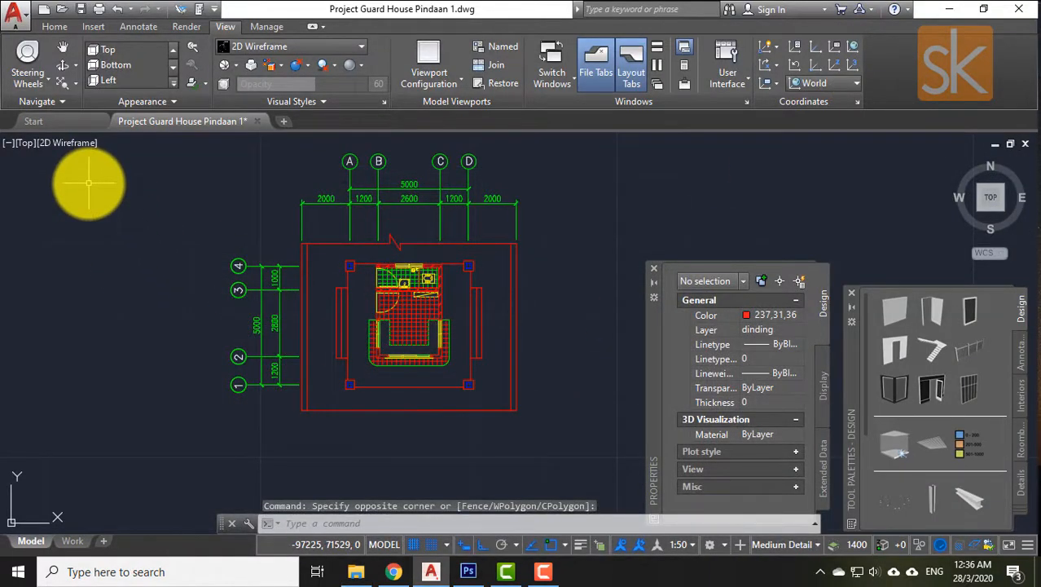
key("ctrl+p")
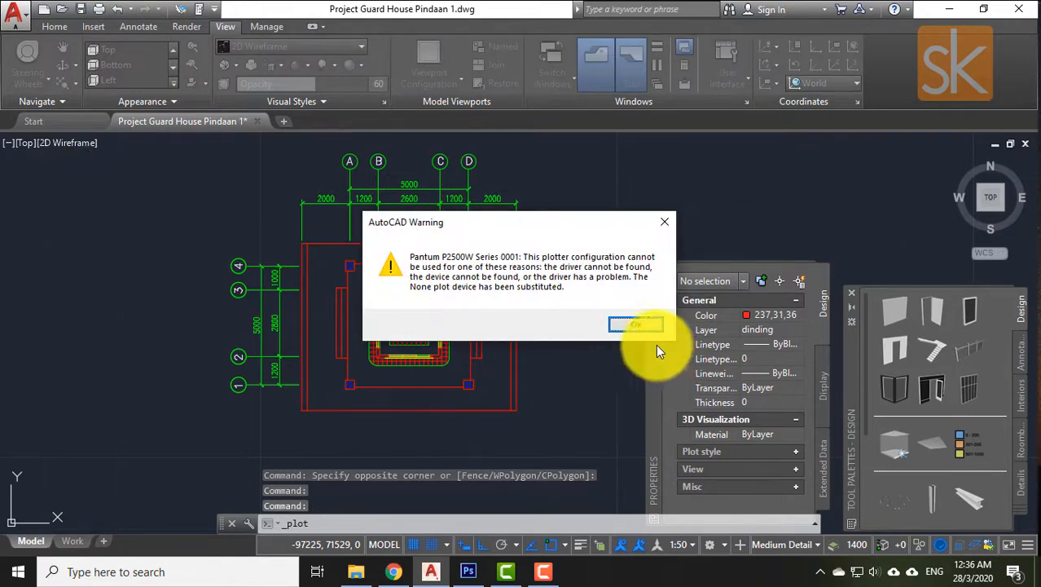
left_click(638, 324)
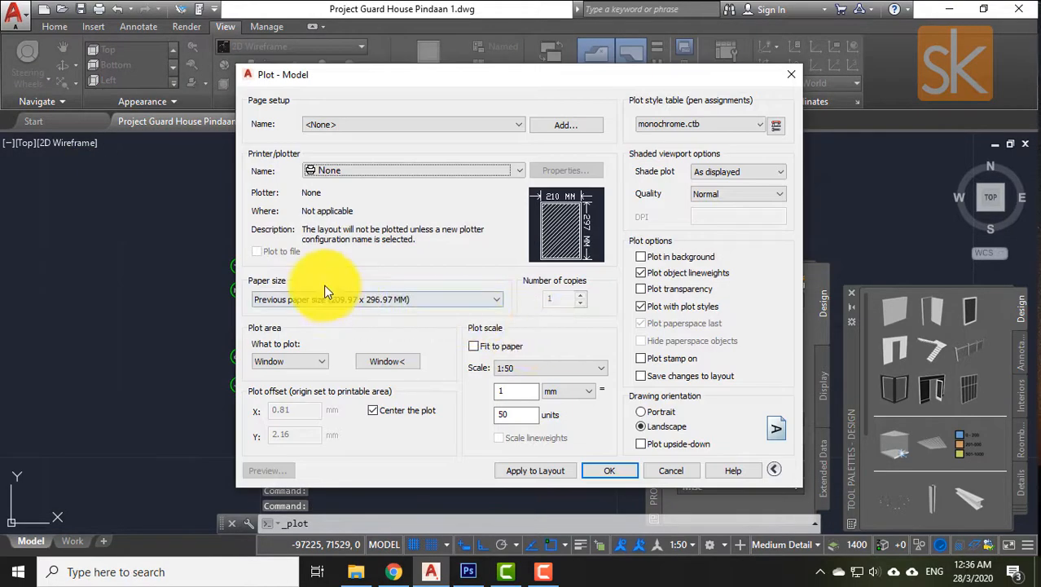
left_click(343, 124)
left_click(344, 144)
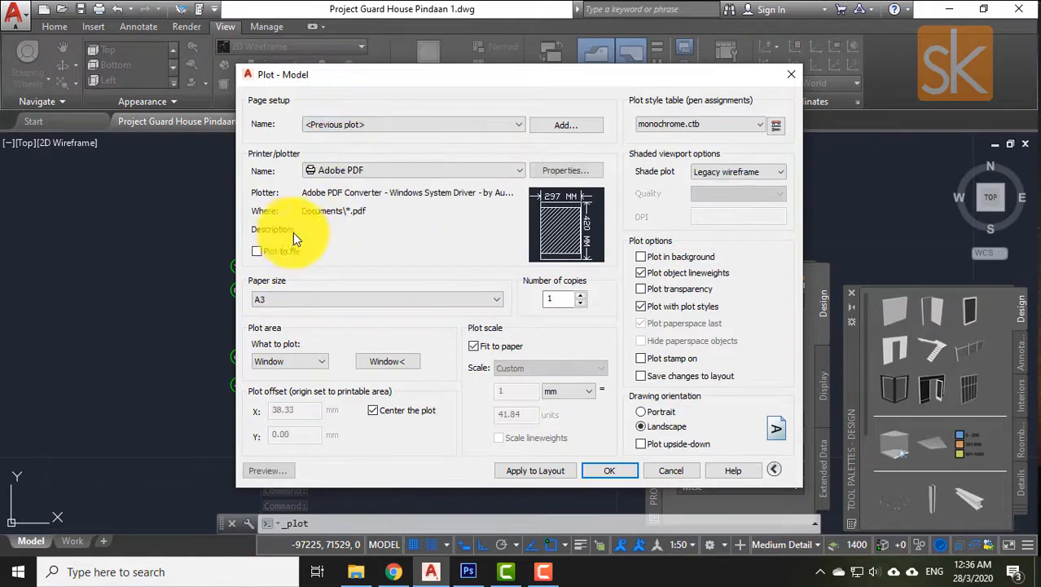
Choose the eps sarell.pc3 plotter and set the paper size to ISO A4 (297.00 x 210.00 MM).
left_click(341, 170)
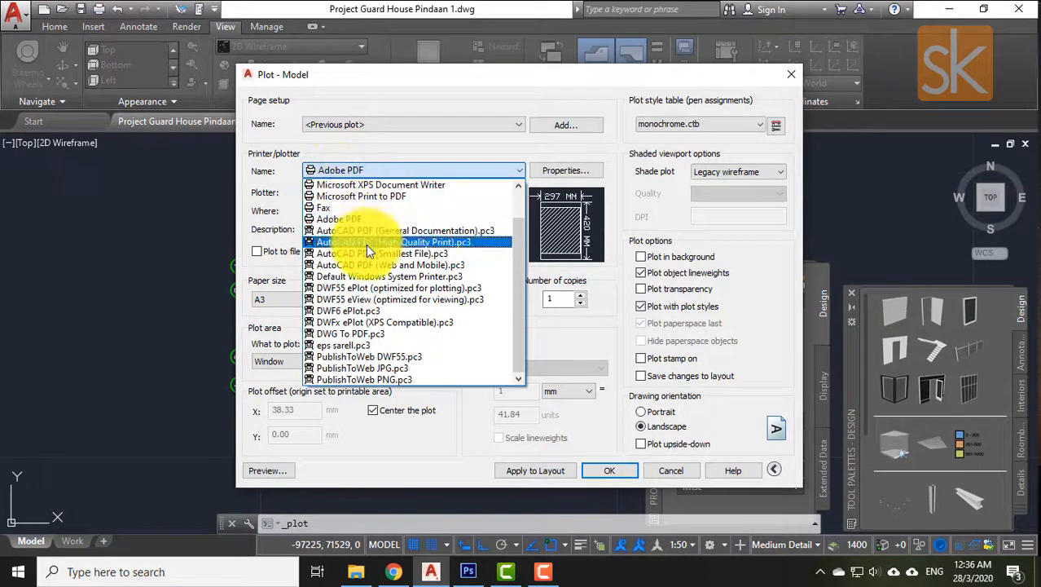
left_click(349, 346)
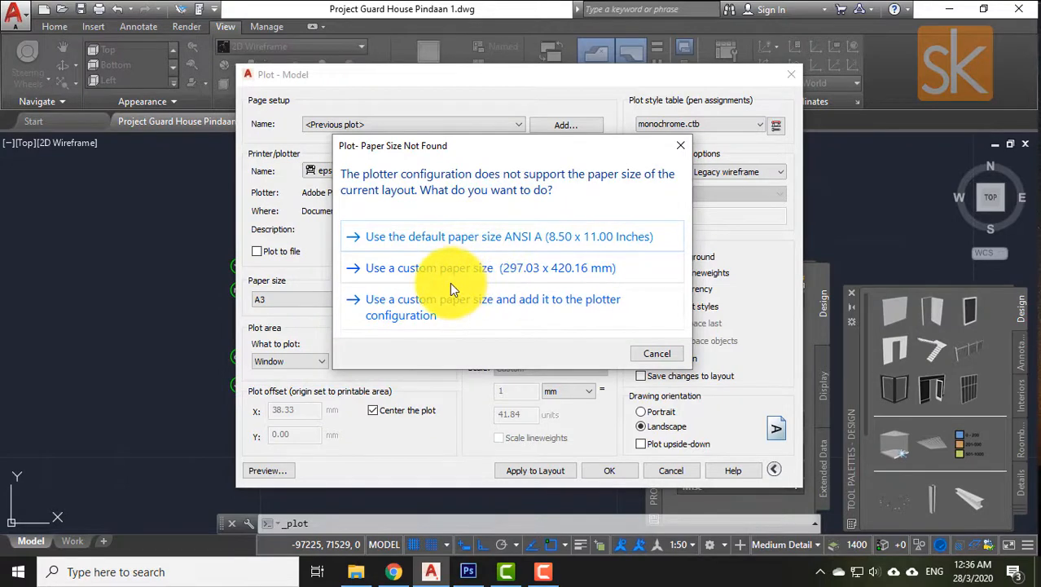
left_click(493, 316)
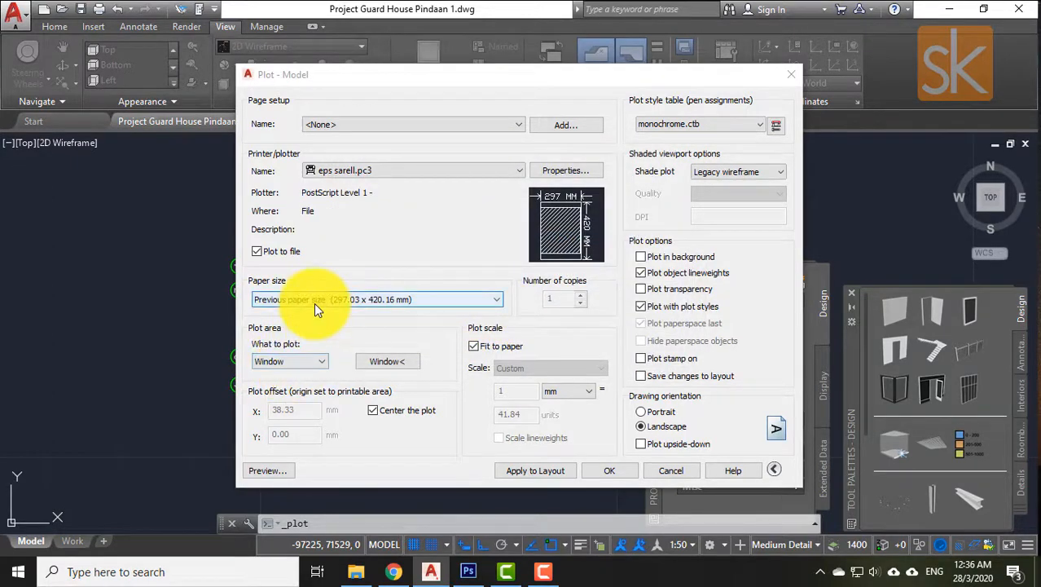
left_click(377, 307)
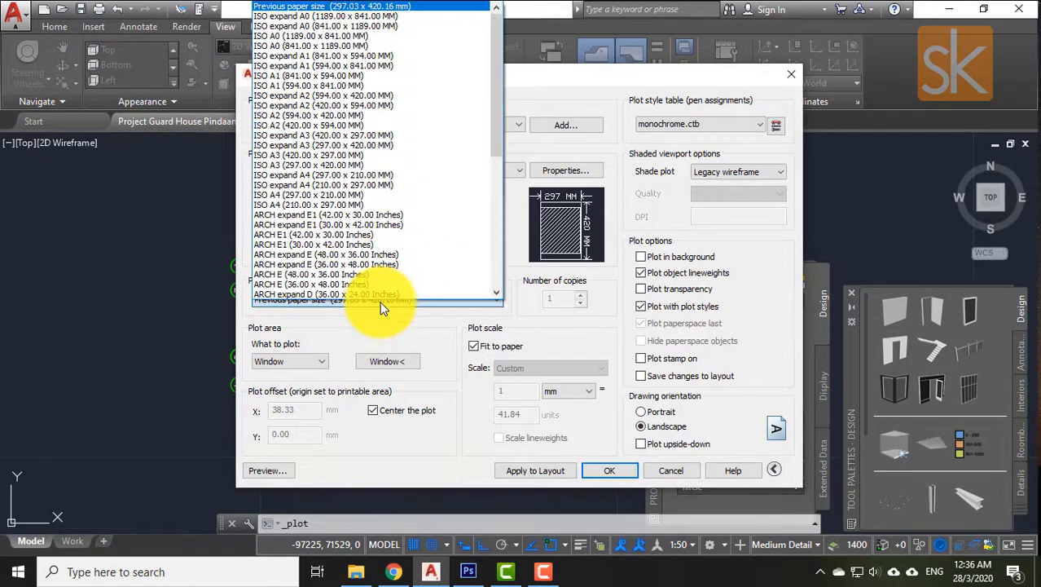
left_click(381, 196)
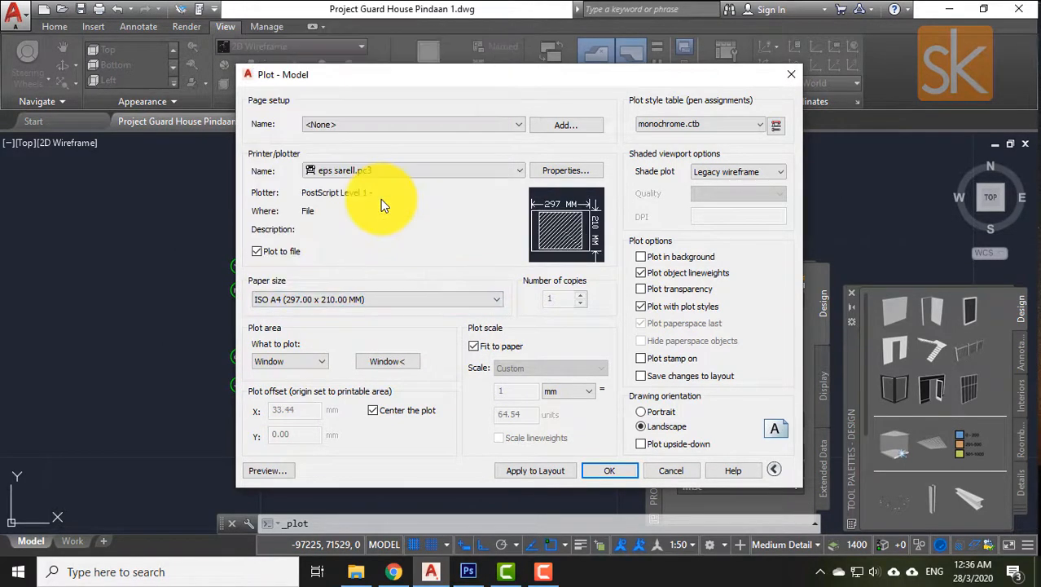
Redefine the plot window around the floor plan with its grid bubbles and dimensions, and center the plot.
left_click(365, 362)
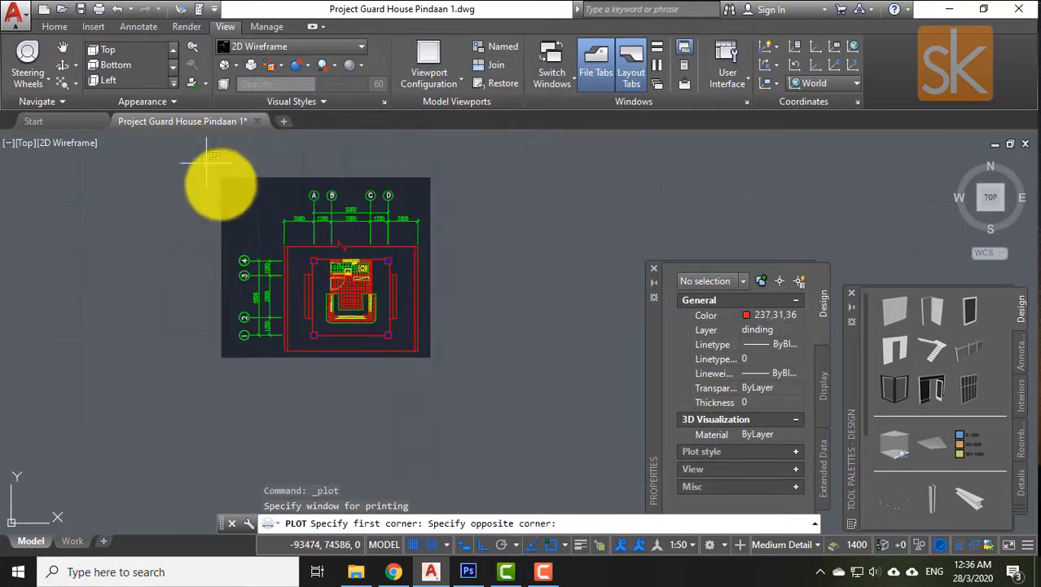
left_click(442, 373)
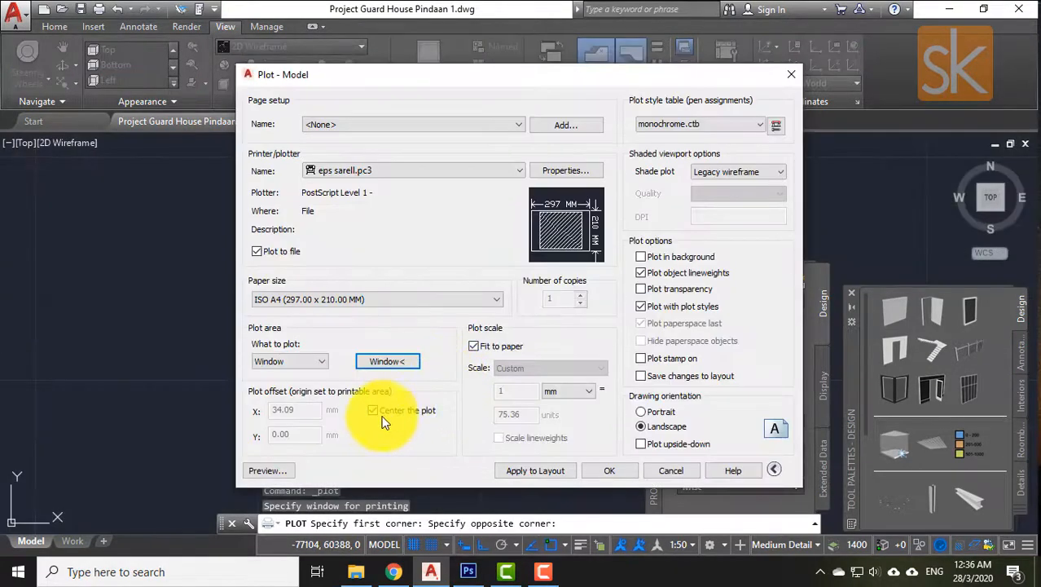
left_click(372, 411)
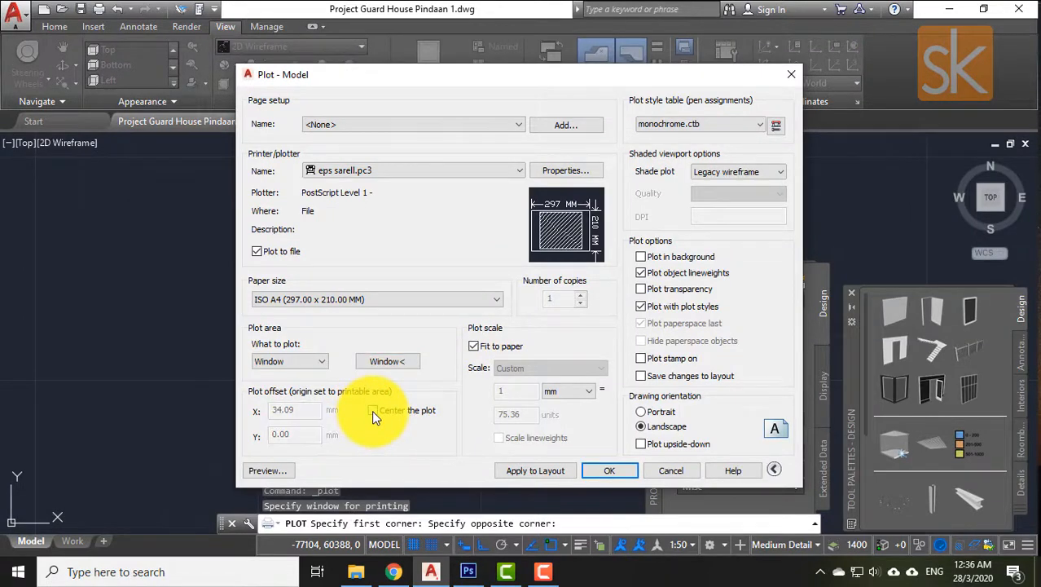
left_click(373, 411)
Turn off fit to paper, set the plot scale to 1:100 in mm, and preview the A4 plot.
left_click(473, 347)
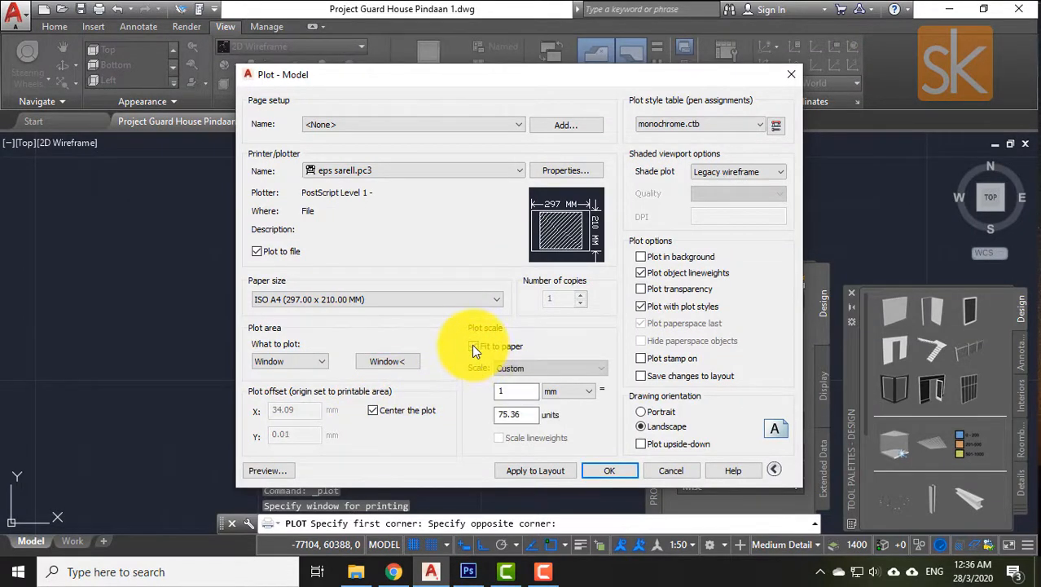
double_click(505, 416)
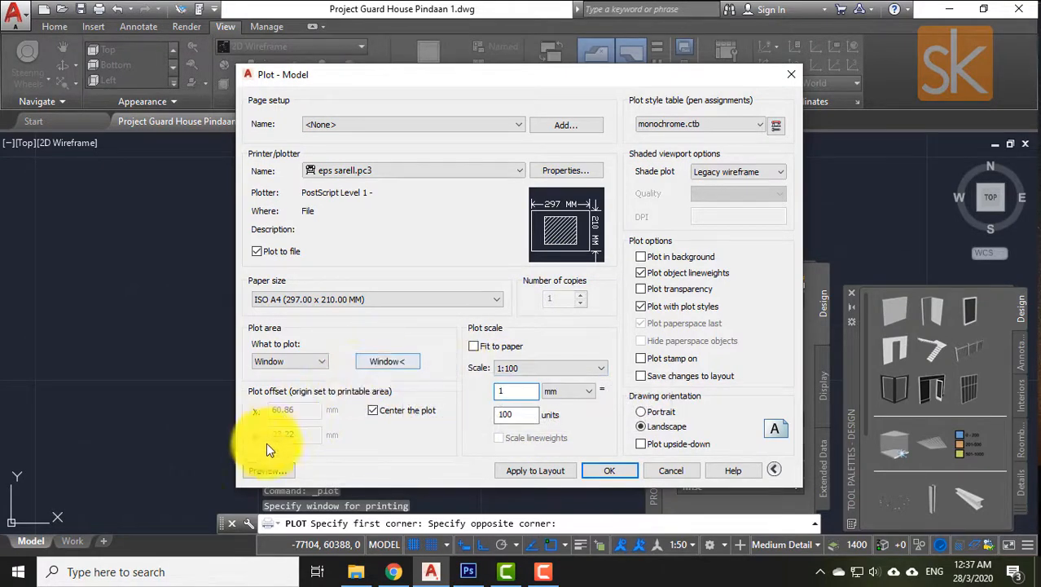
left_click(268, 466)
left_click(569, 296)
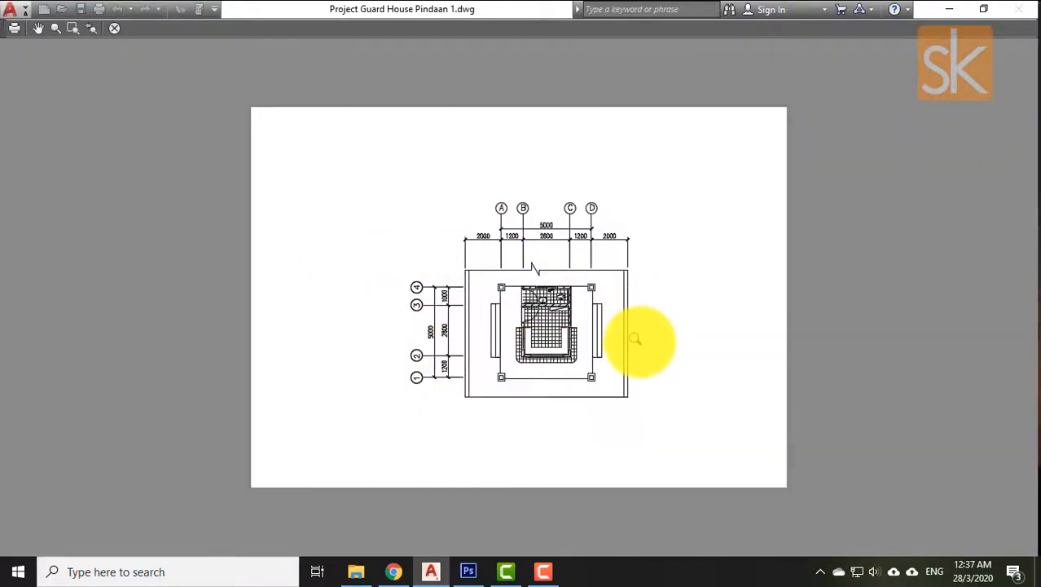
scroll(635, 337, "up", 4)
scroll(616, 337, "down", 4)
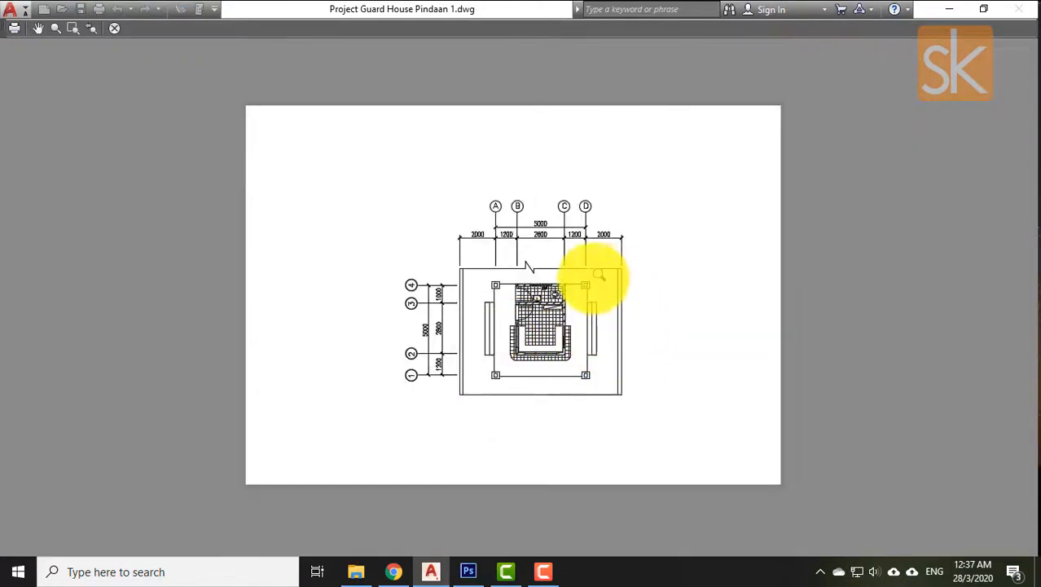
key("Escape")
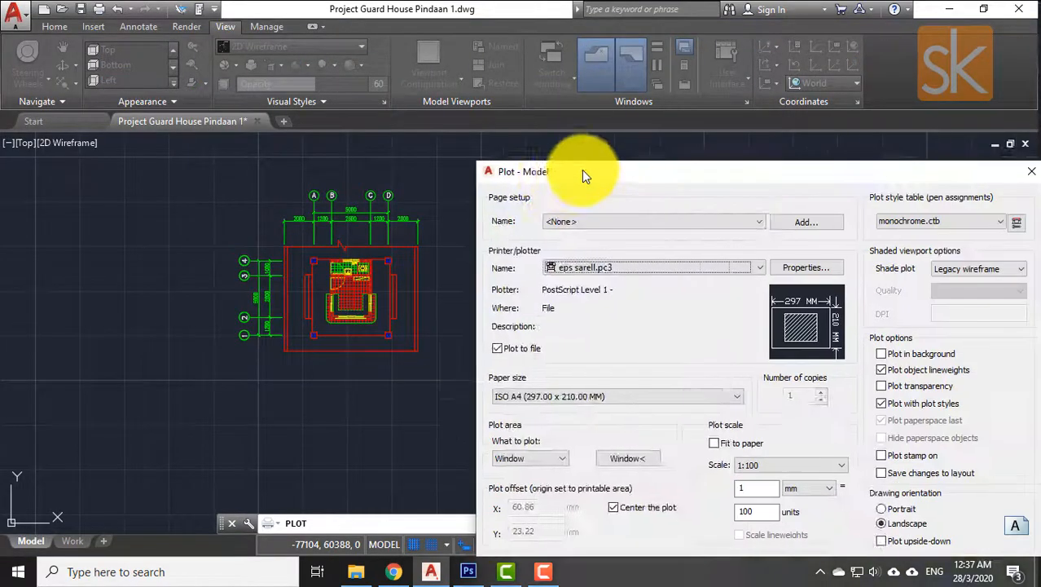
Change the plot's paper size to ISO A3 (420.00 x 297.00 MM).
left_click_drag(582, 170, 426, 114)
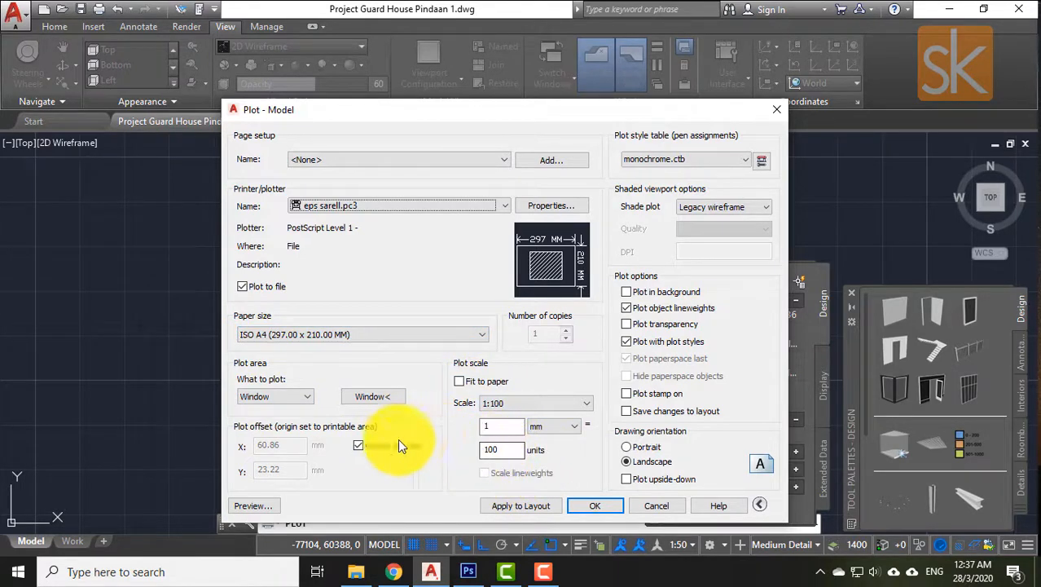
left_click(358, 446)
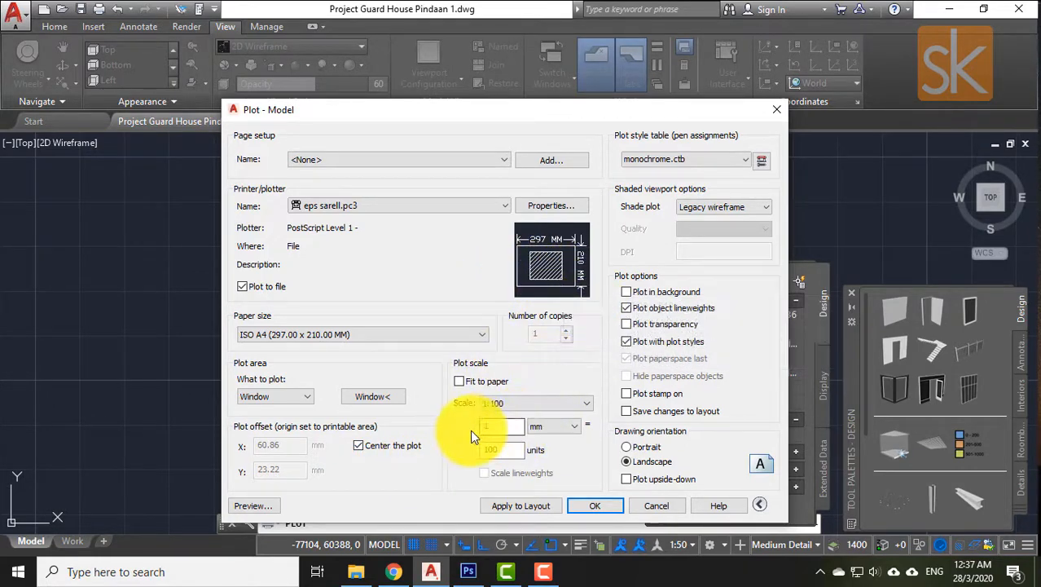
left_click(463, 340)
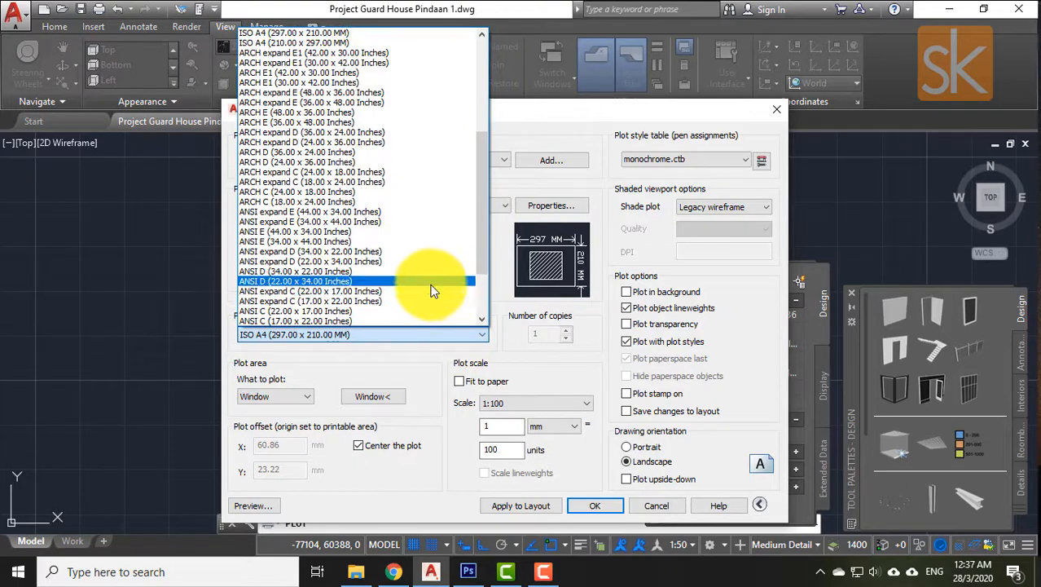
scroll(433, 289, "down", 8)
scroll(431, 291, "up", 3)
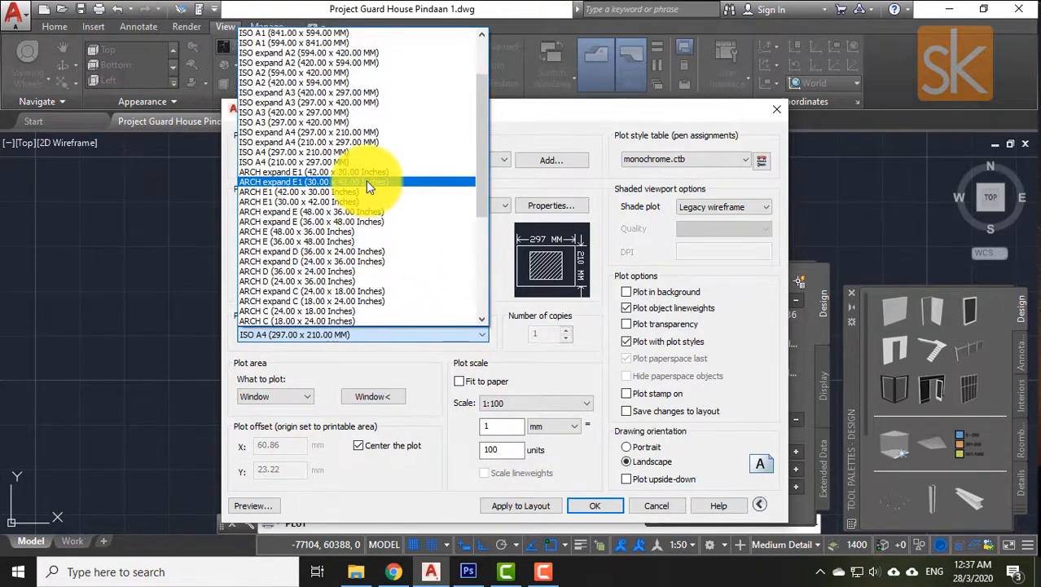
left_click(368, 115)
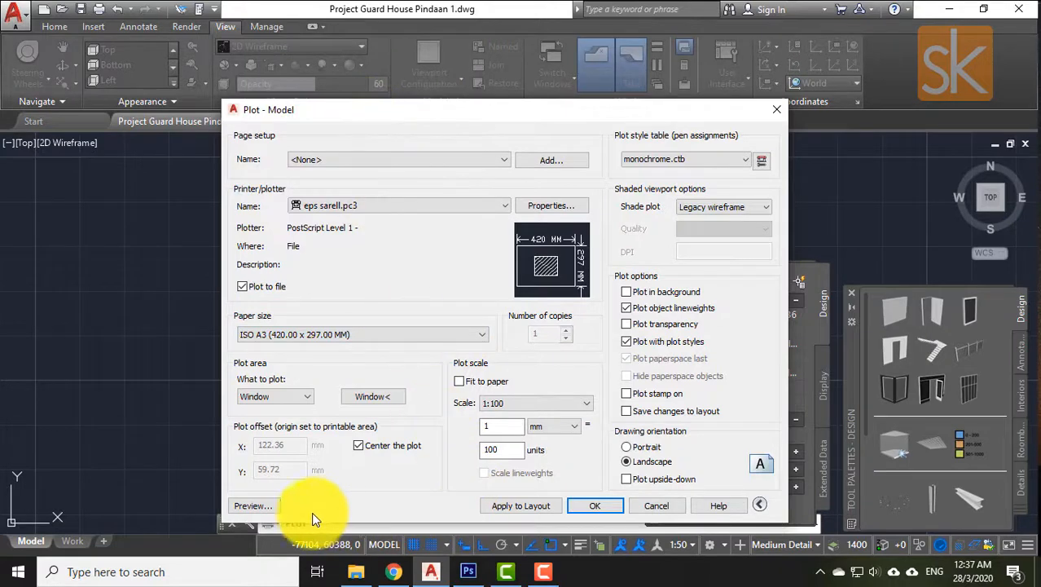
Preview the A3 plot, inspect the floor plan up close, and return to the plot settings.
left_click(266, 508)
left_click(578, 296)
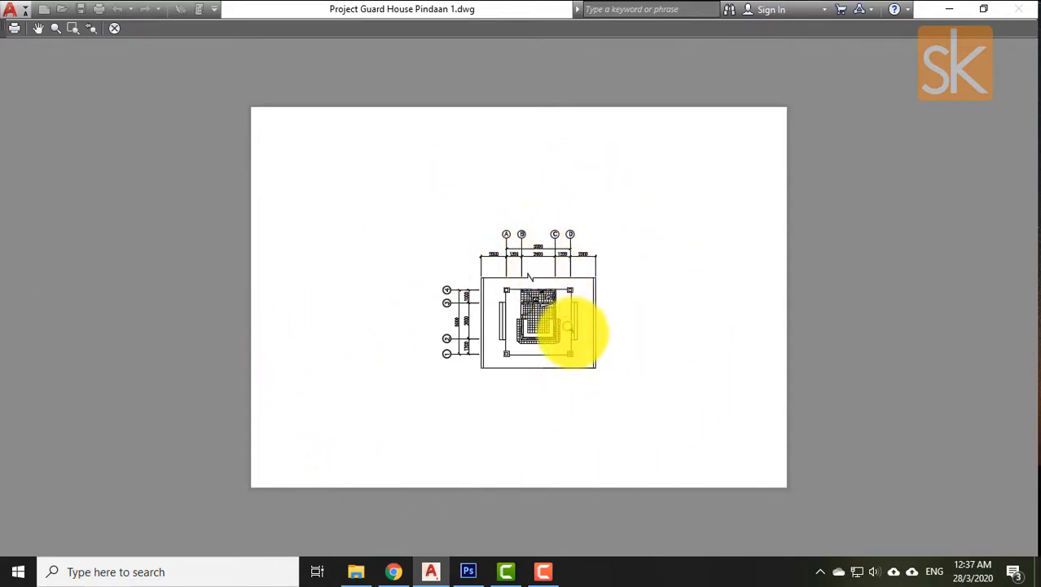
scroll(570, 337, "up", 2)
scroll(522, 324, "up", 4)
scroll(551, 329, "down", 2)
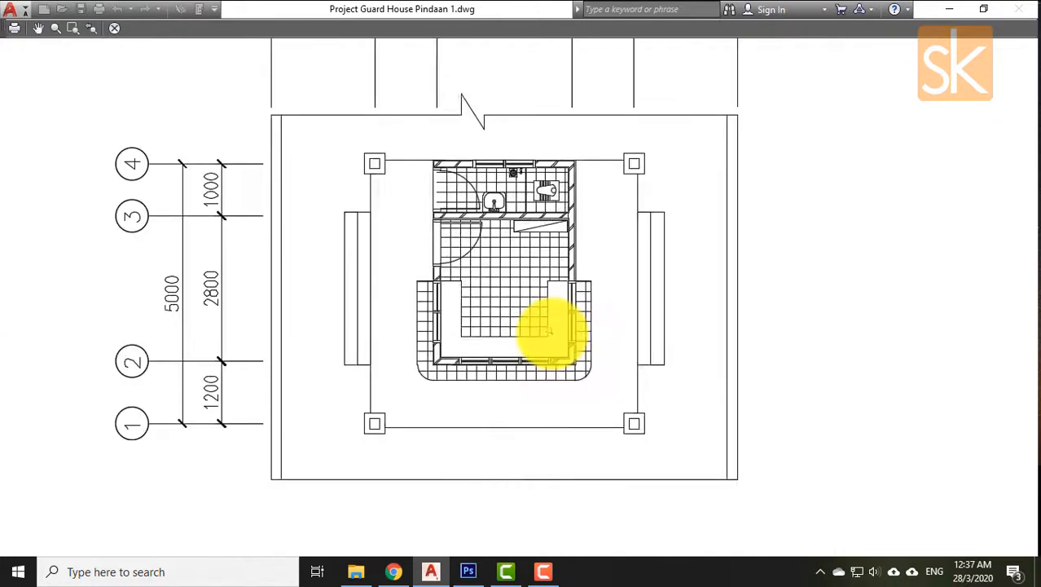
scroll(551, 334, "down", 5)
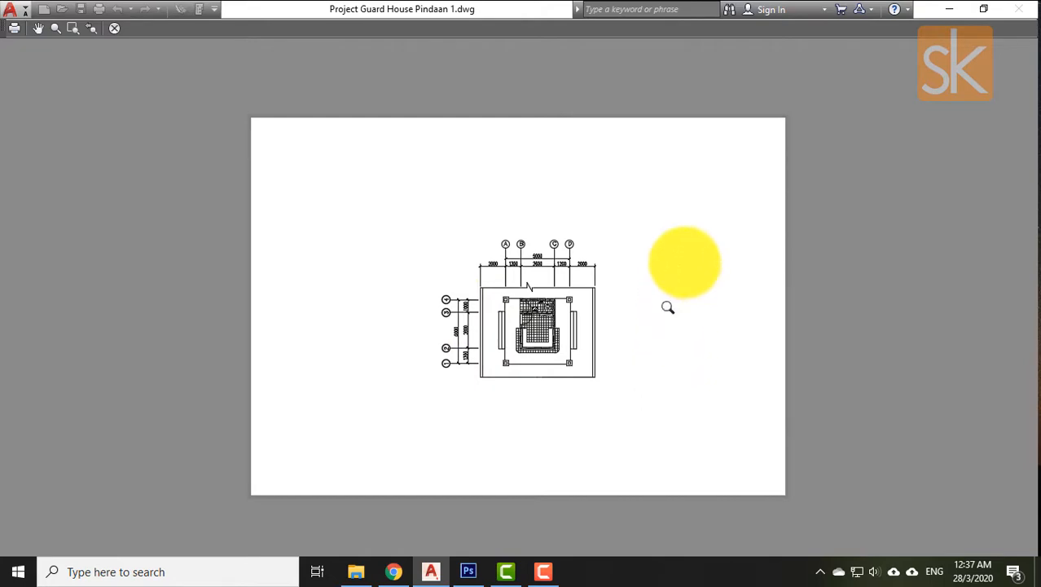
key("Escape")
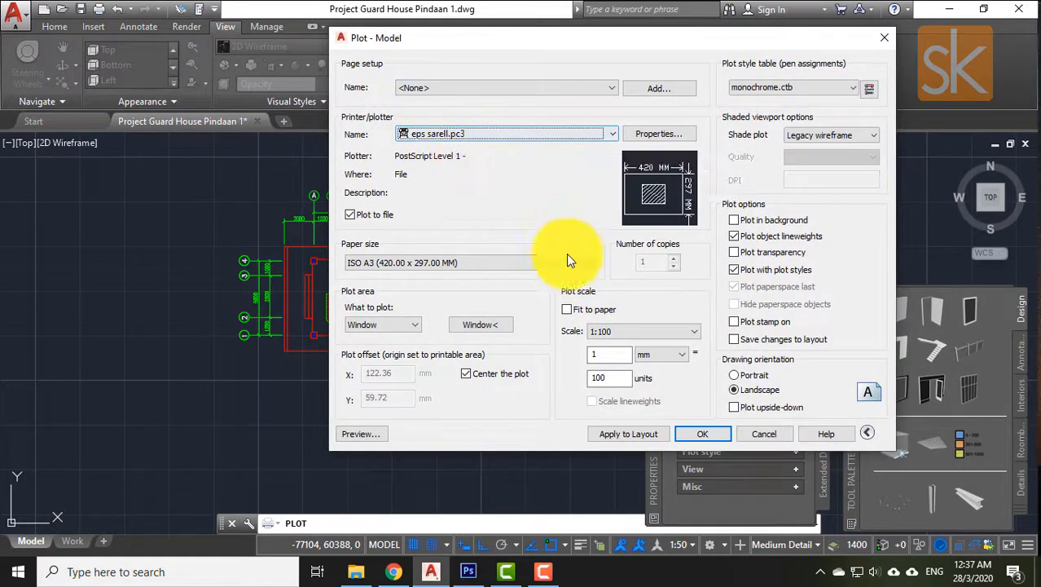
Keep the monochrome.ctb plot style and plot the floor plan to the Desktop as Project Guard House Pindaan 1-Model.EPS.
left_click(825, 89)
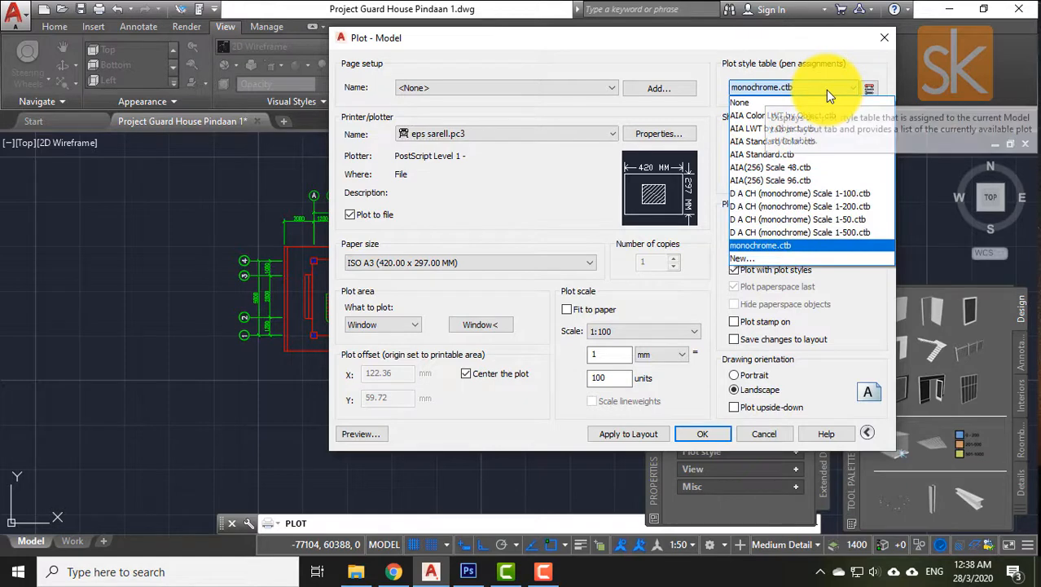
left_click(825, 90)
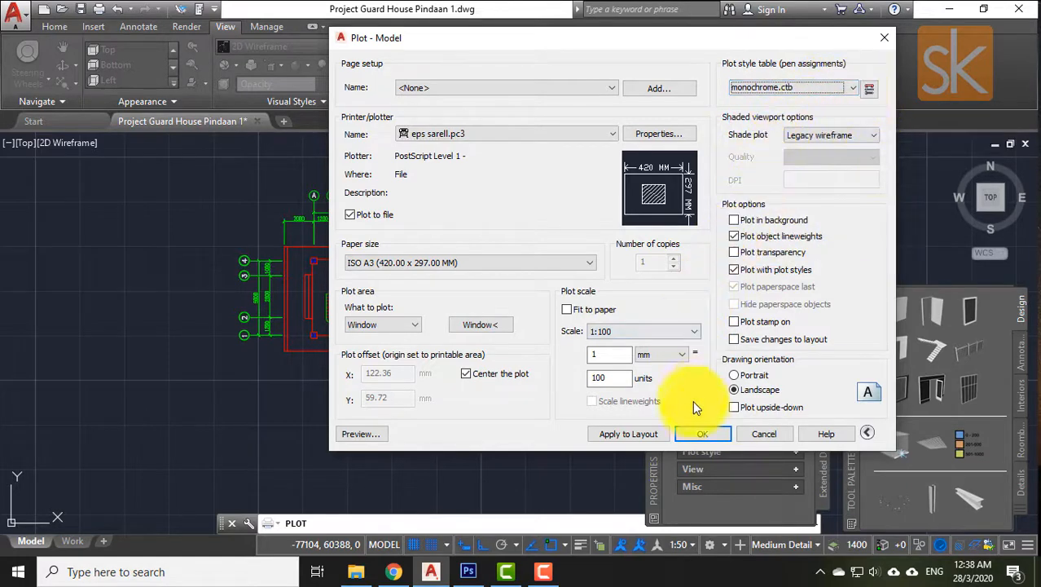
left_click(696, 434)
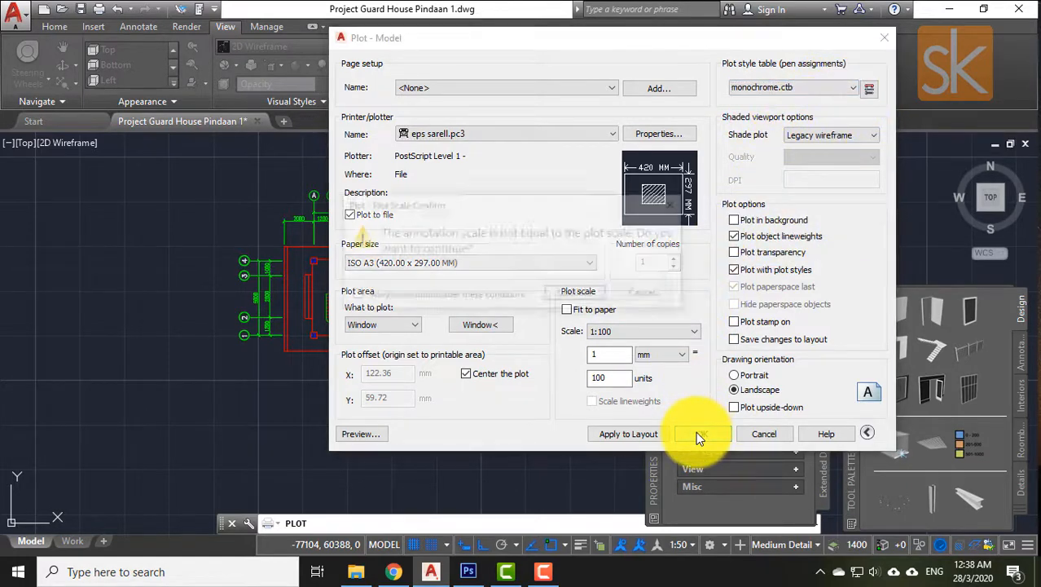
left_click(588, 298)
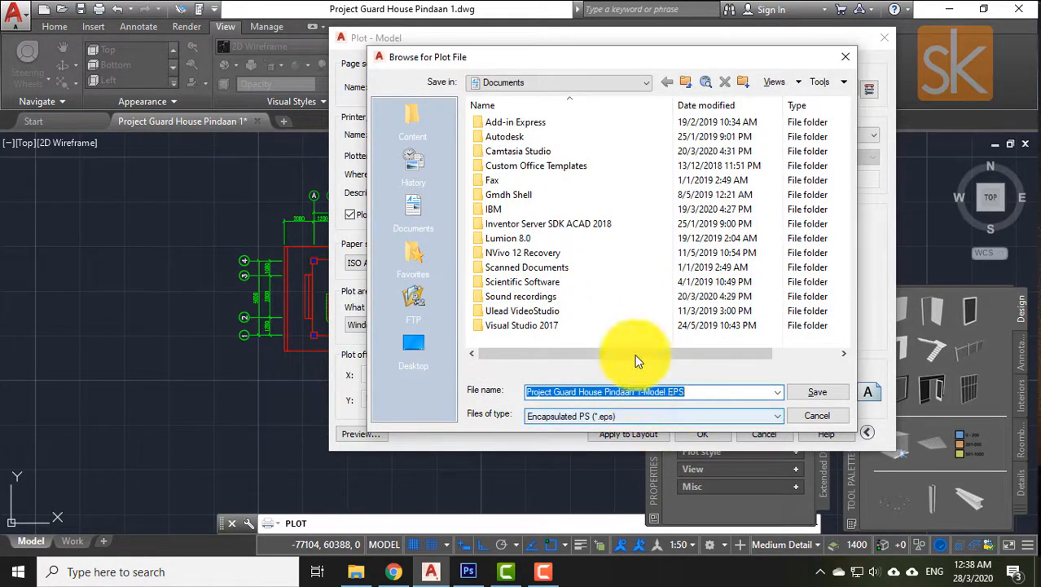
left_click(414, 346)
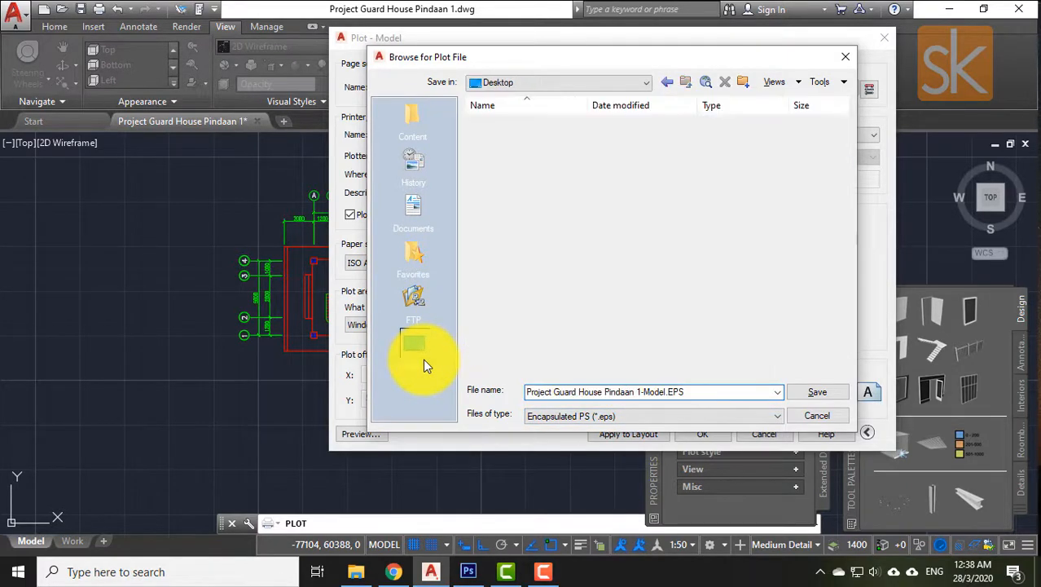
left_click(798, 396)
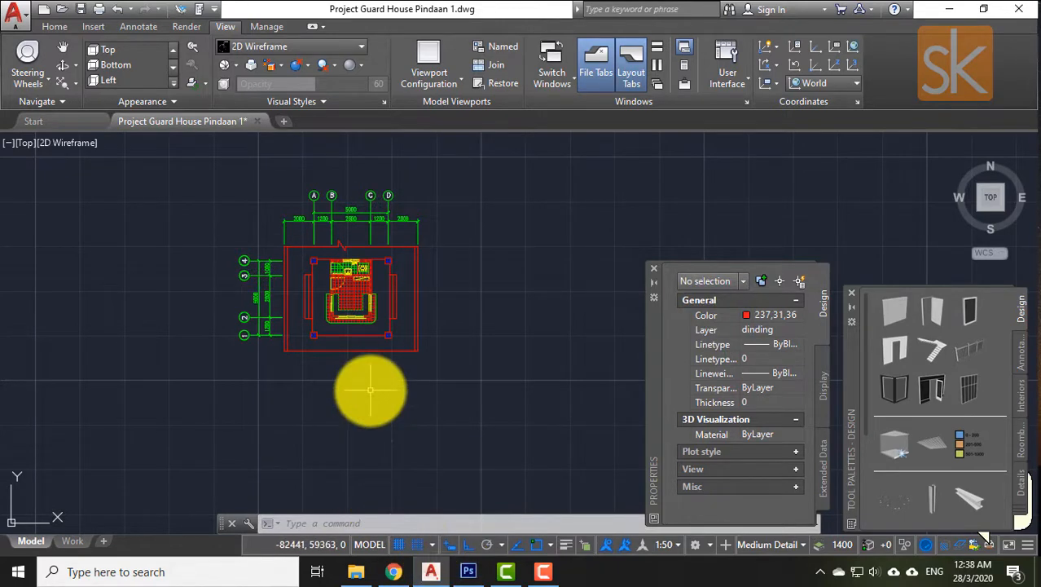
Reopen the plot settings and review the shade plot and quality options for shaded viewports, trying Presentation before restoring Normal quality.
key("ctrl+p")
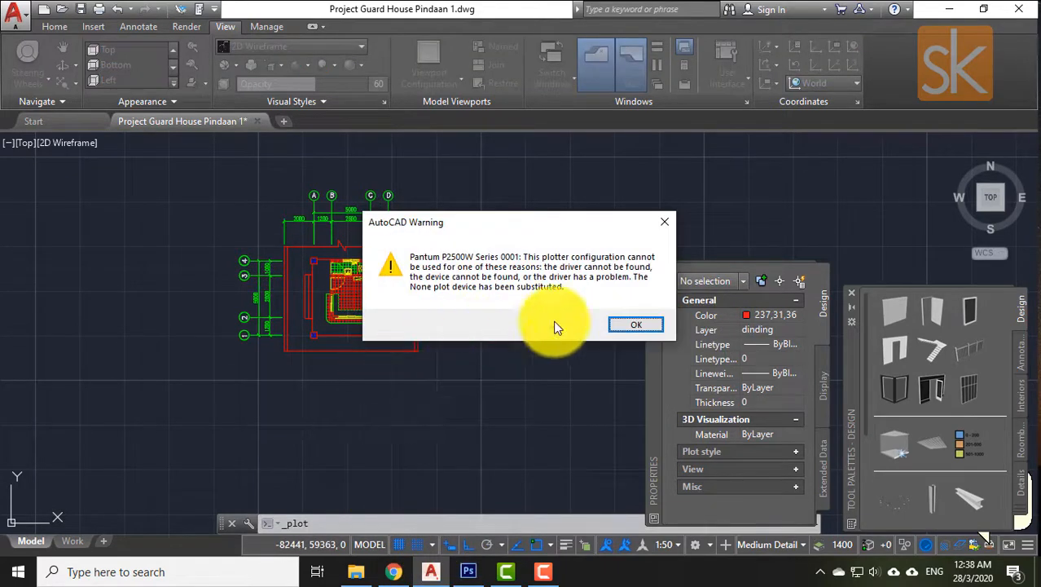
left_click(651, 326)
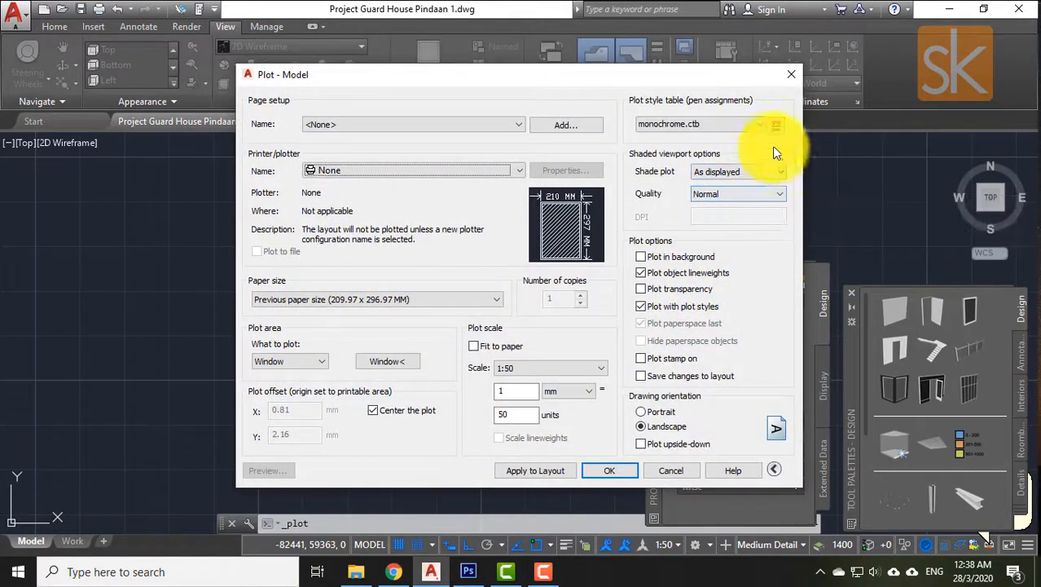
left_click(780, 196)
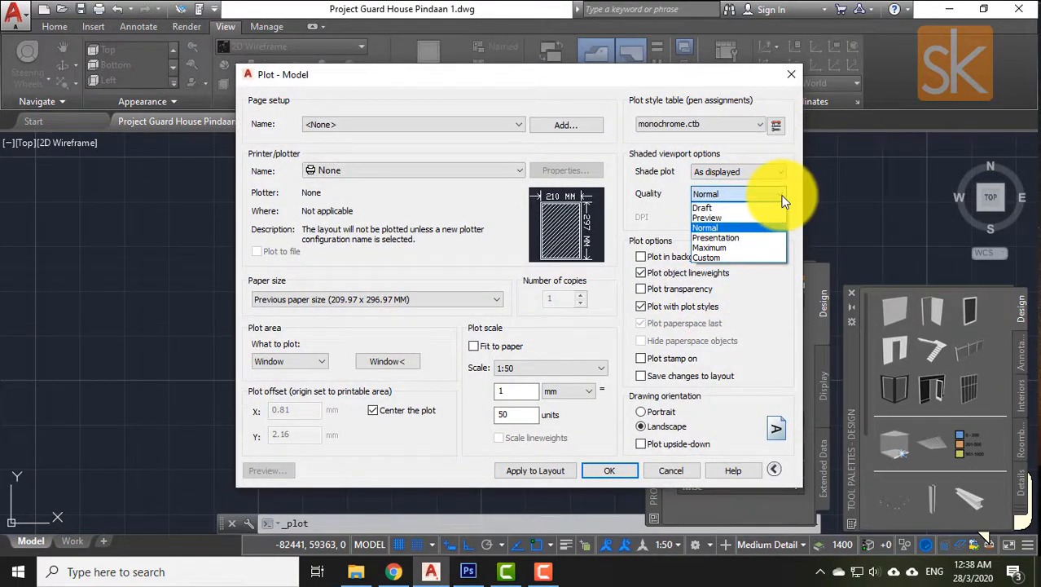
left_click(750, 228)
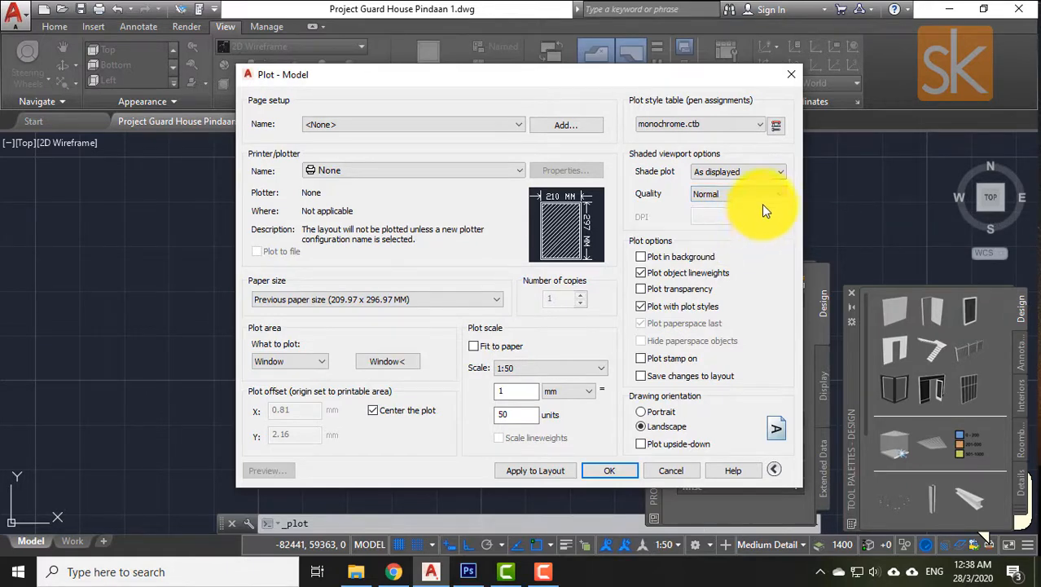
left_click(775, 170)
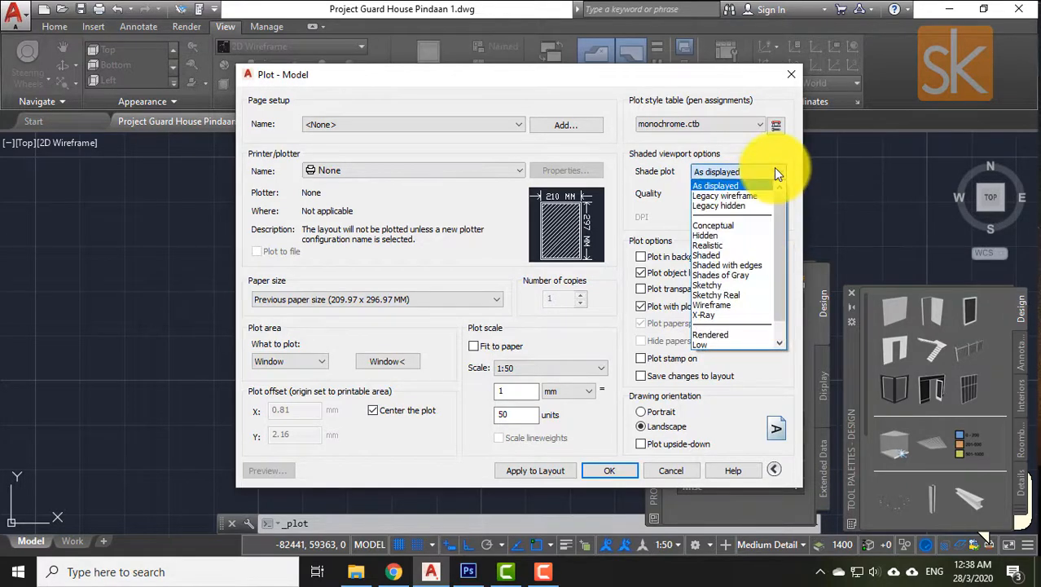
left_click(775, 170)
left_click(762, 194)
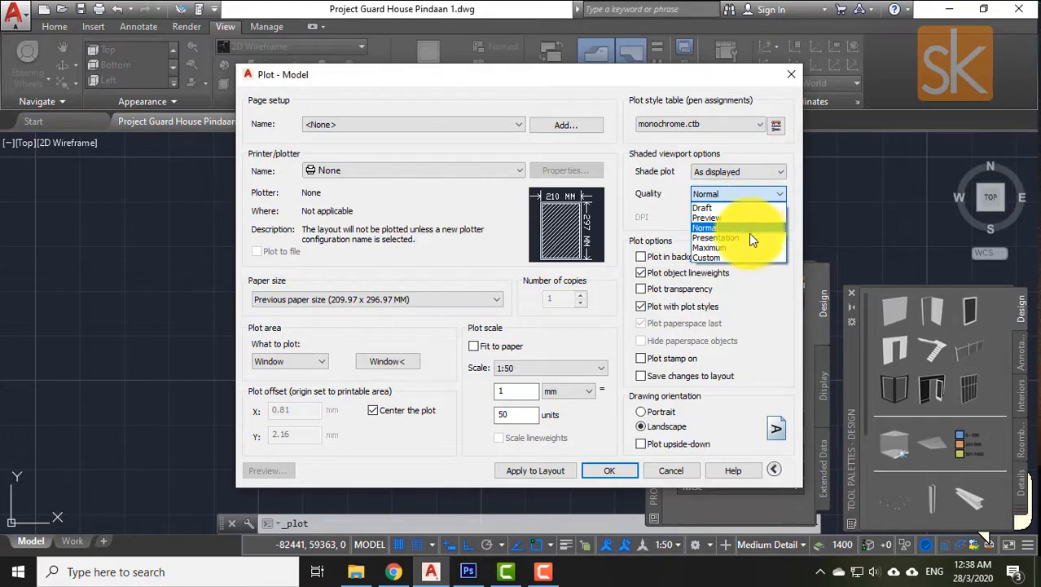
left_click(748, 237)
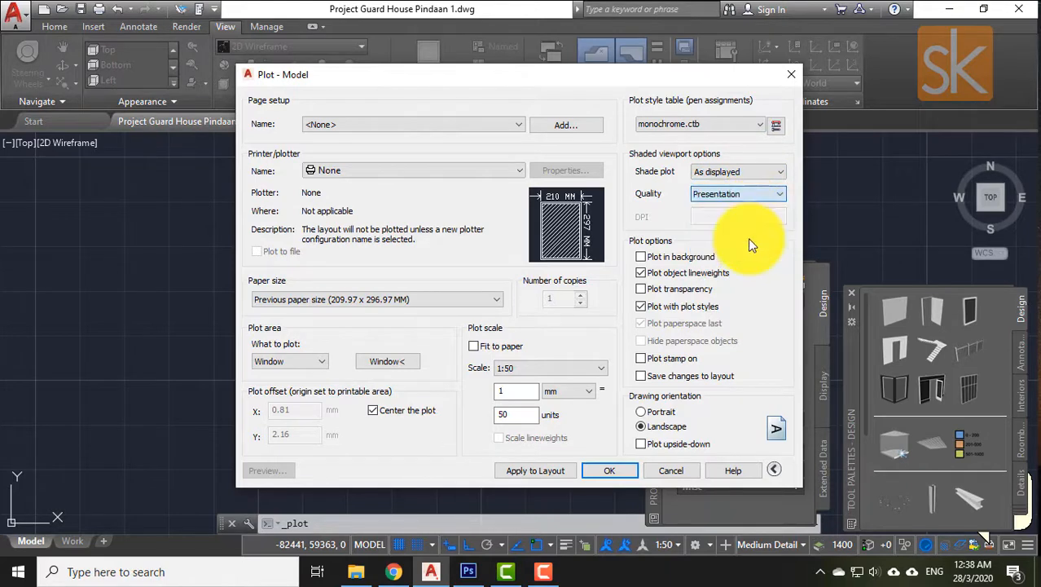
left_click(753, 193)
left_click(743, 227)
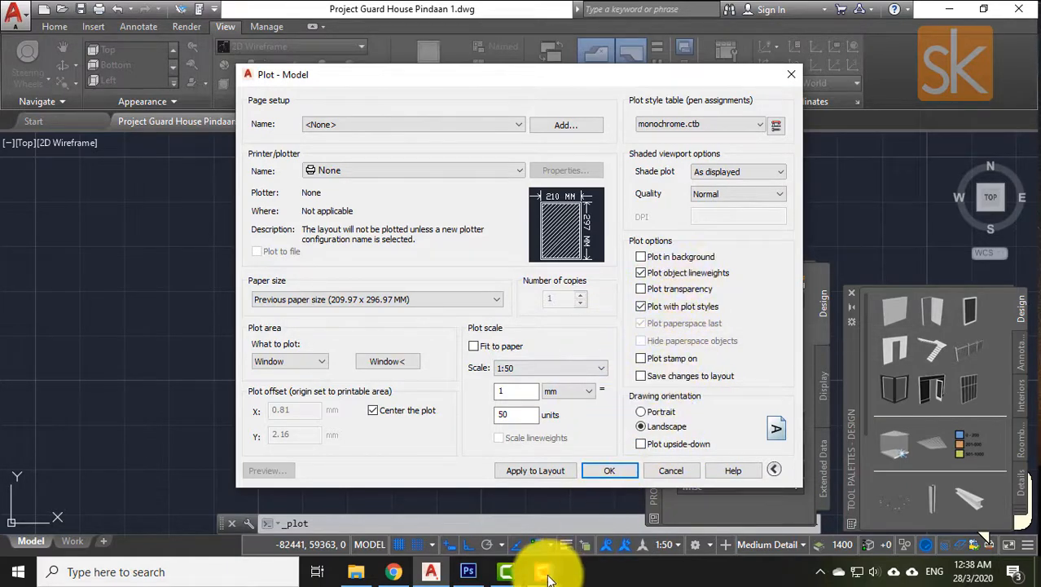
Switch to Photoshop and create a new document with the International Paper preset at A3 size.
left_click(467, 571)
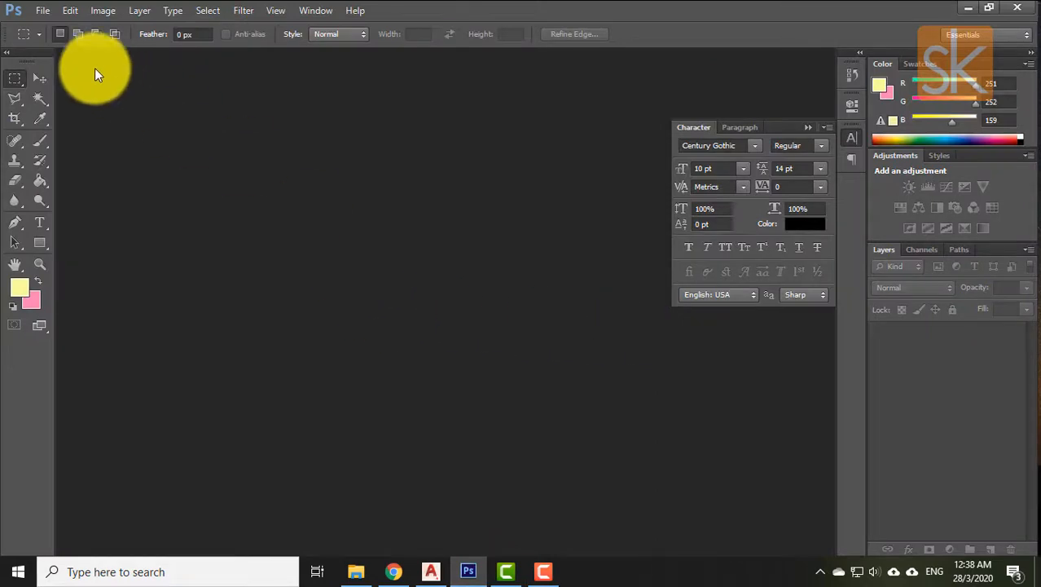
left_click(42, 11)
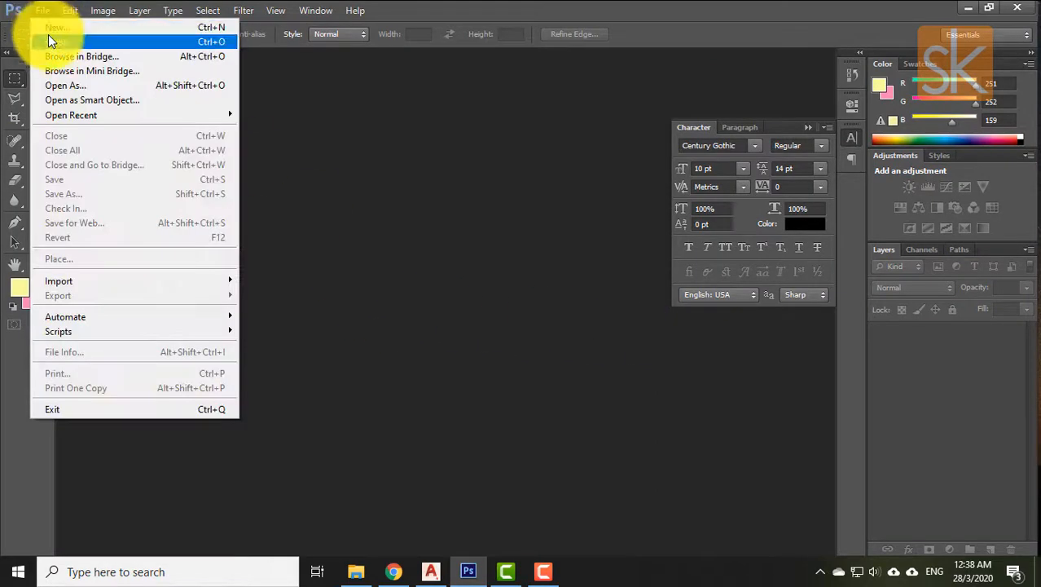
left_click(50, 31)
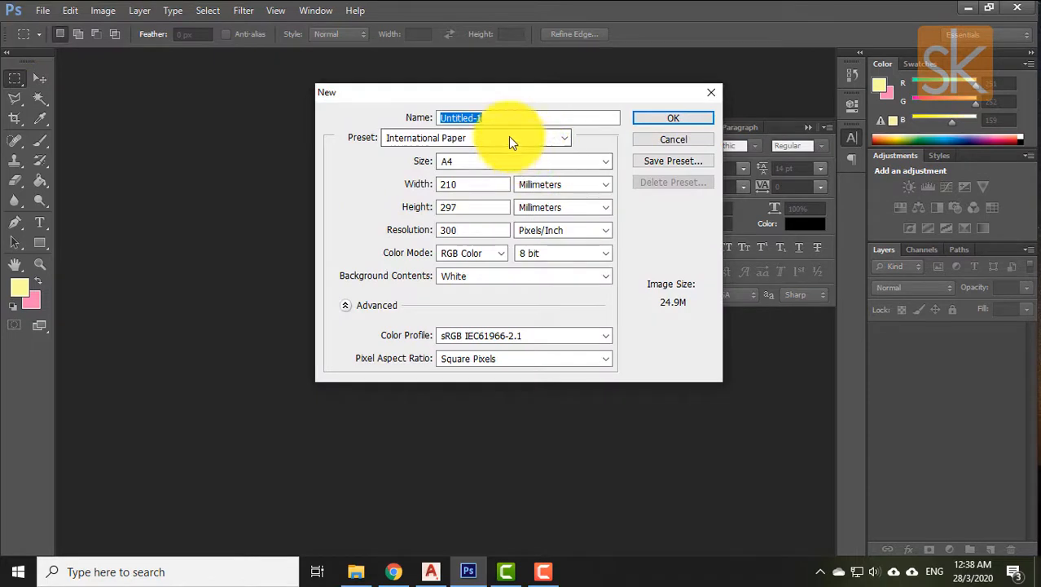
left_click(484, 161)
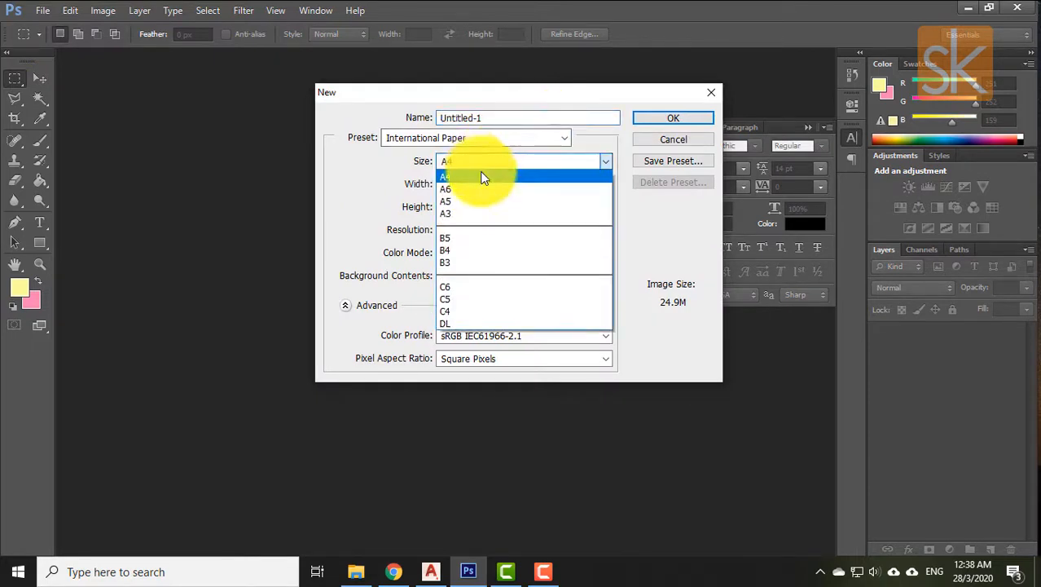
left_click(470, 215)
left_click(641, 118)
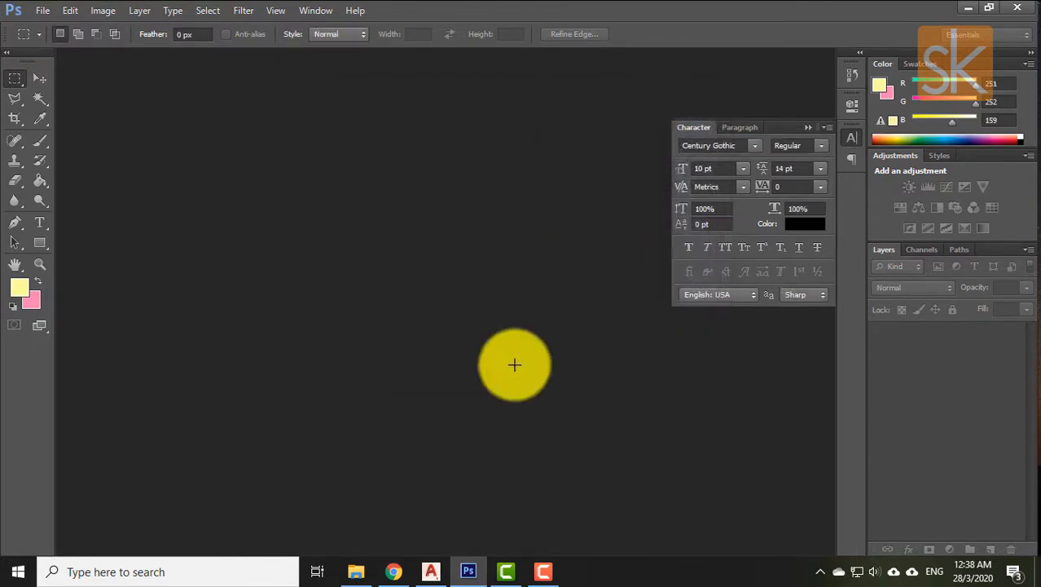
Rotate the blank A3 canvas 90° clockwise to landscape orientation.
left_click(102, 11)
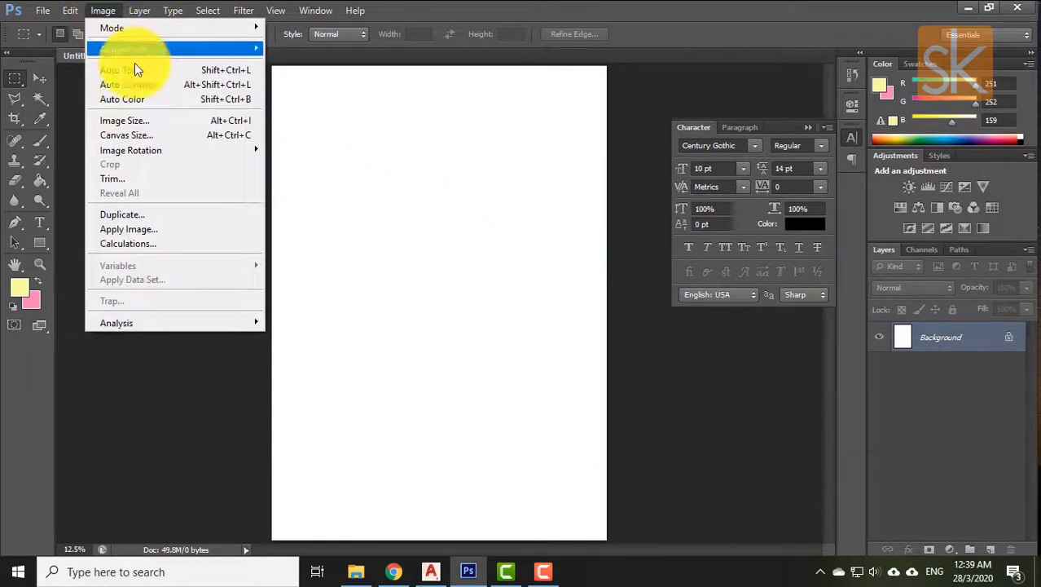
mouse_move(160, 151)
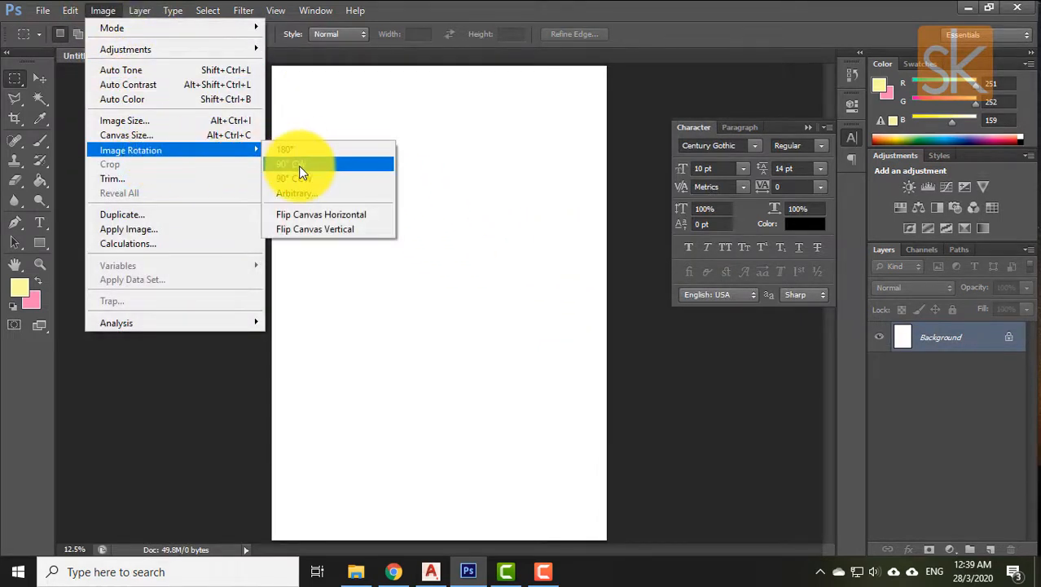
left_click(298, 165)
Open Project Guard House Pindaan 1-Model.EPS from the Desktop, rasterizing it at 300 pixels/inch in CMYK Color.
left_click(49, 9)
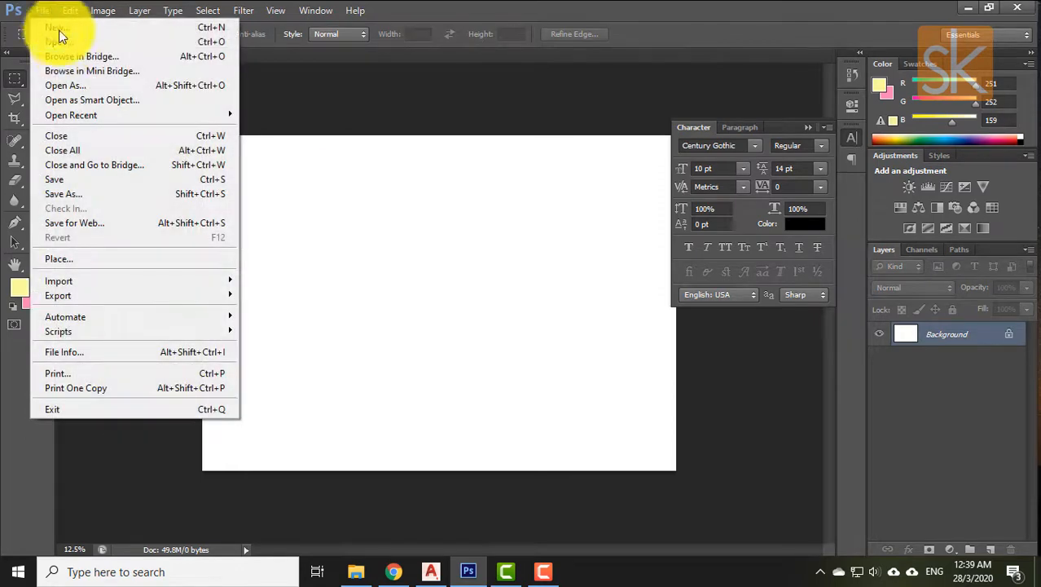
left_click(64, 41)
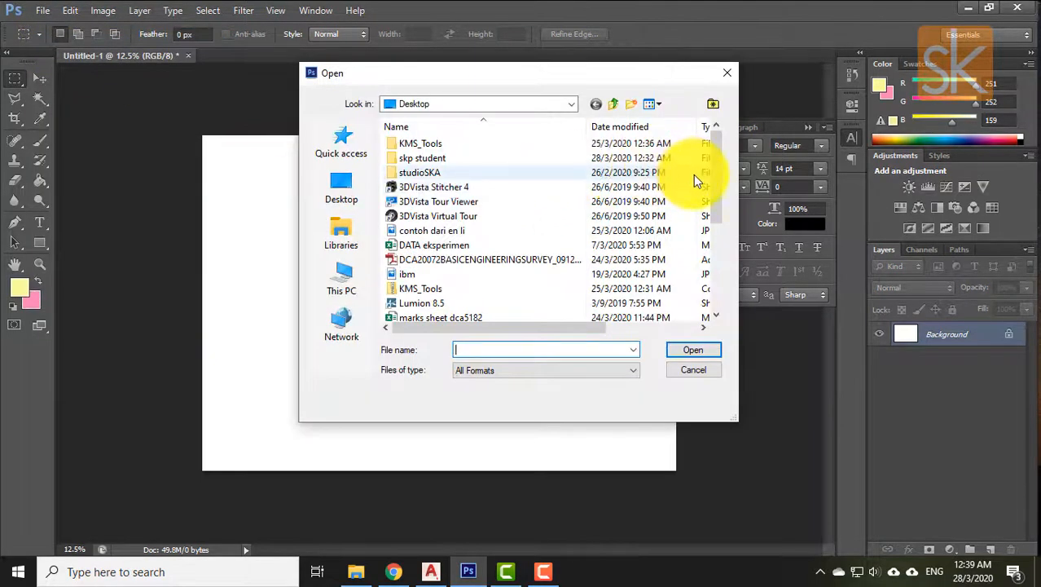
left_click_drag(714, 170, 712, 260)
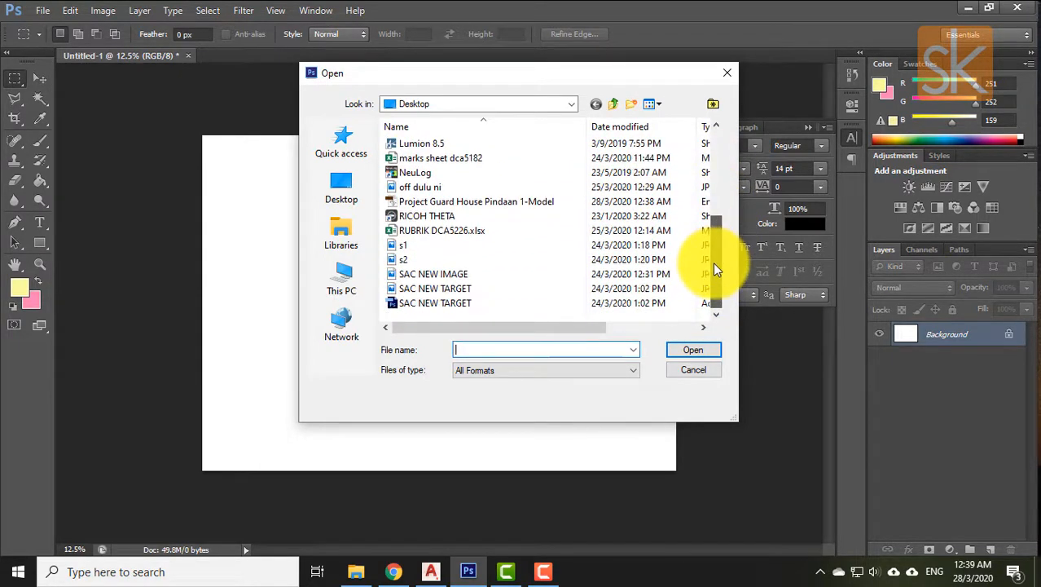
left_click(498, 203)
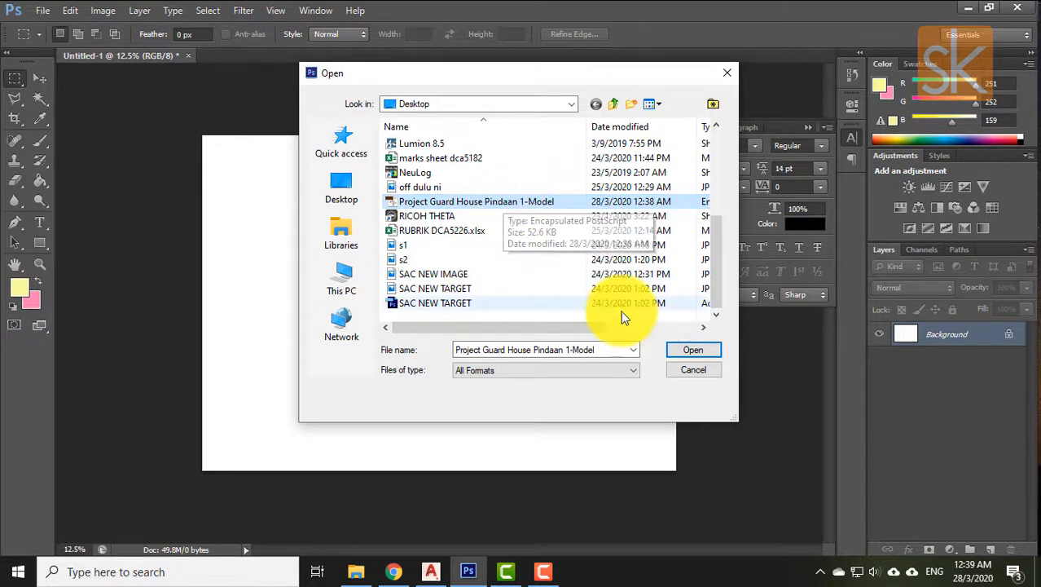
left_click(681, 350)
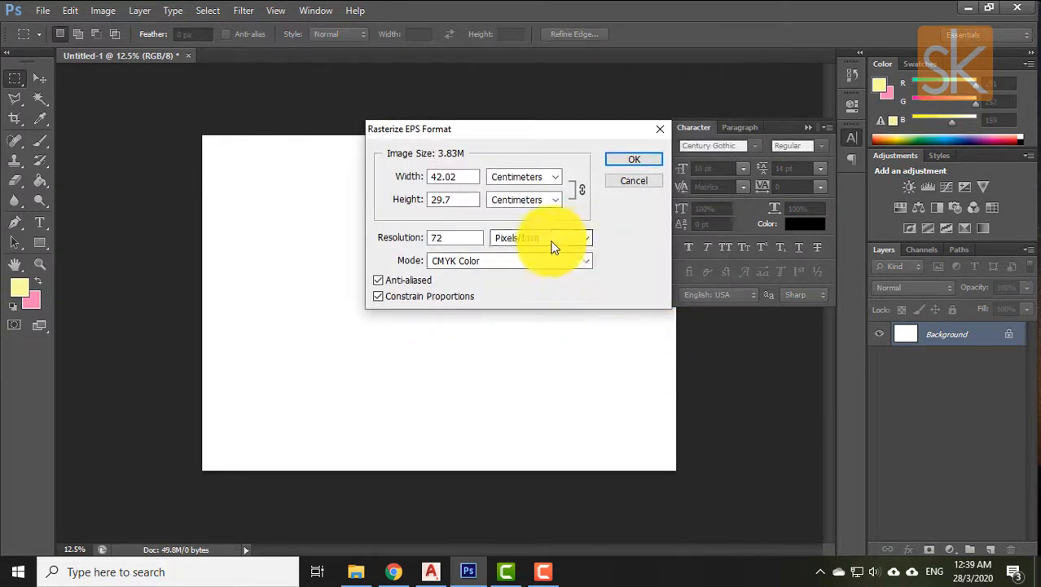
left_click_drag(503, 131, 652, 288)
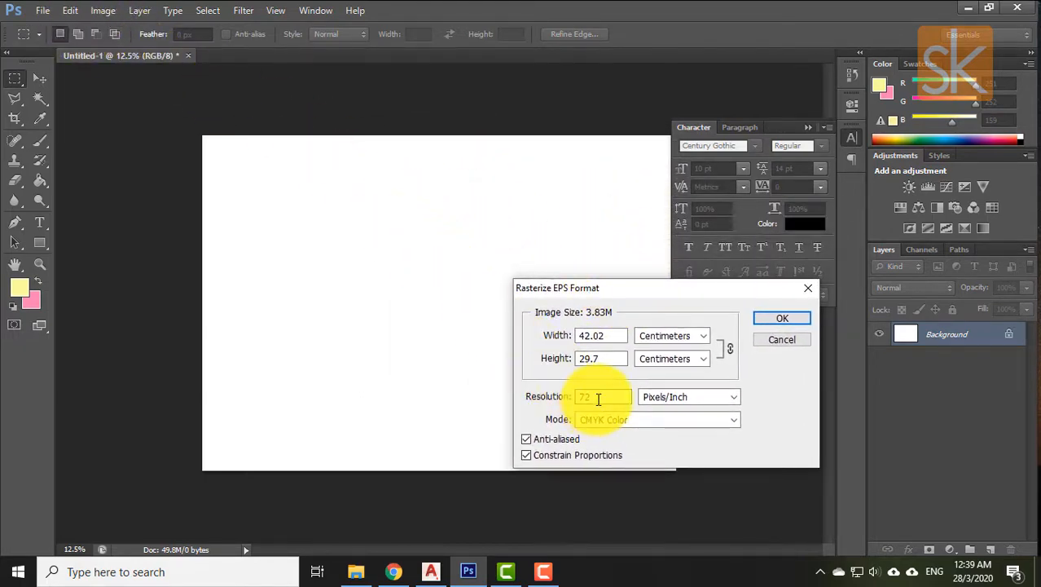
left_click_drag(599, 399, 553, 399)
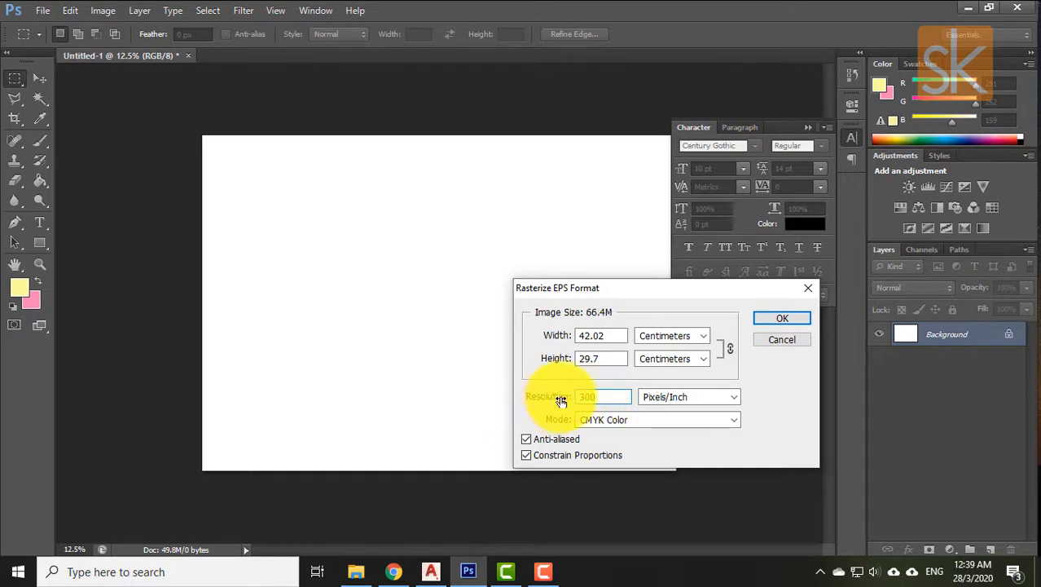
left_click(761, 321)
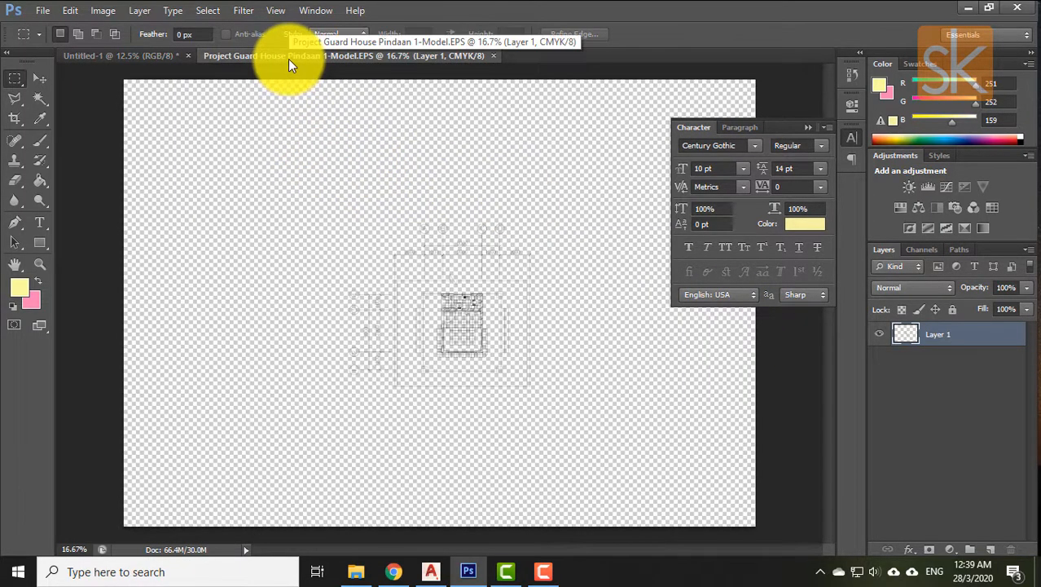
Undock the EPS floor plan document into a floating window over the blank A3 document.
left_click_drag(290, 56, 527, 155)
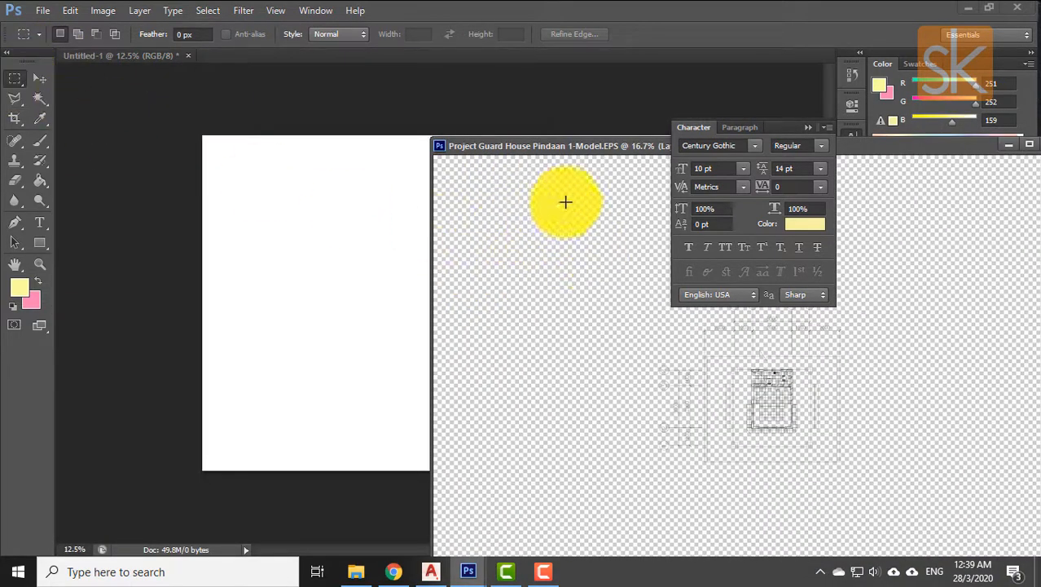
left_click_drag(548, 151, 307, 232)
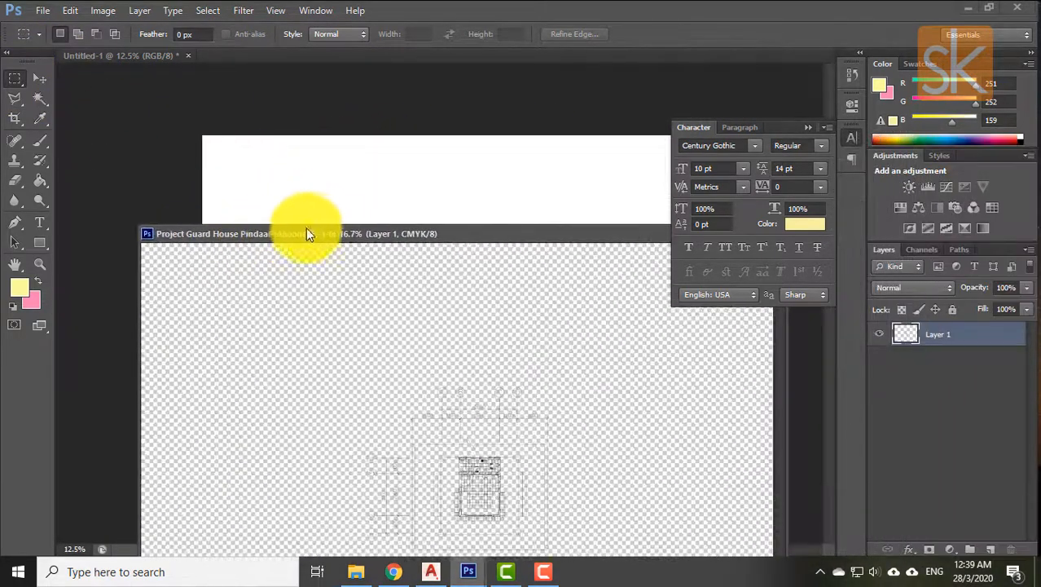
left_click_drag(425, 233, 349, 125)
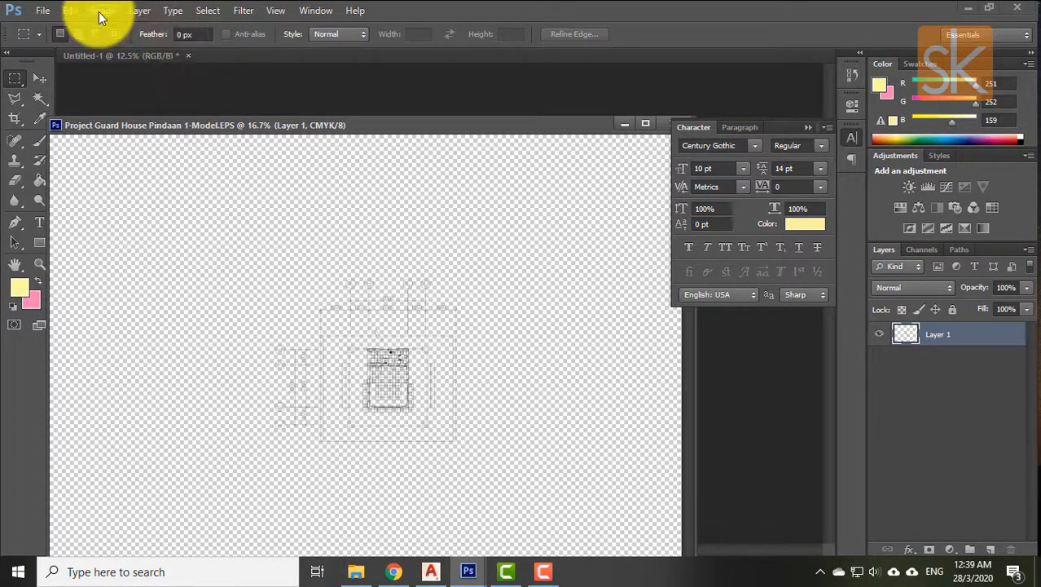
Check the EPS document's image size and resolution without changing them, and move its window aside to expose the blank page.
left_click(99, 11)
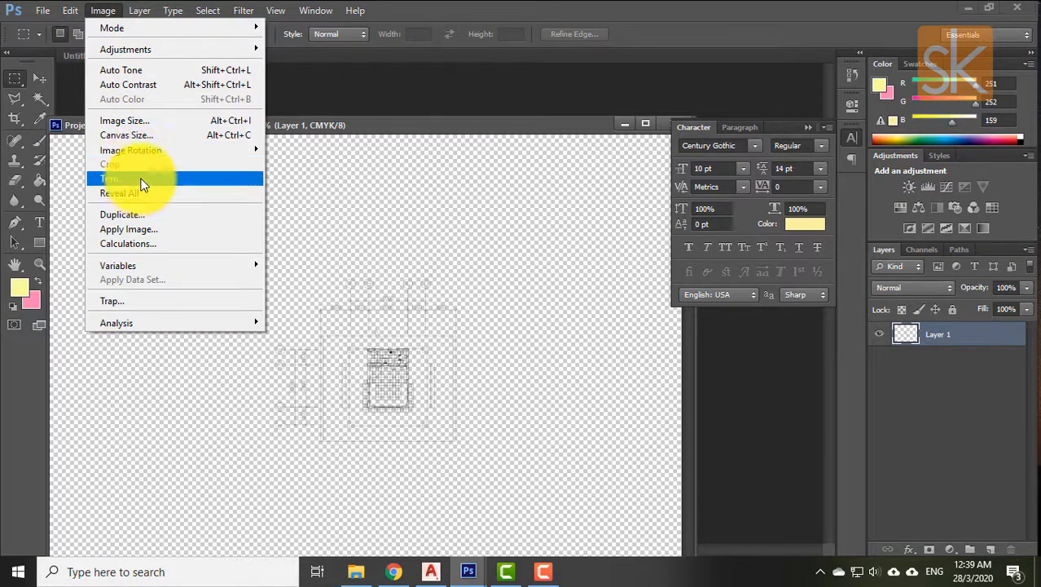
left_click(152, 123)
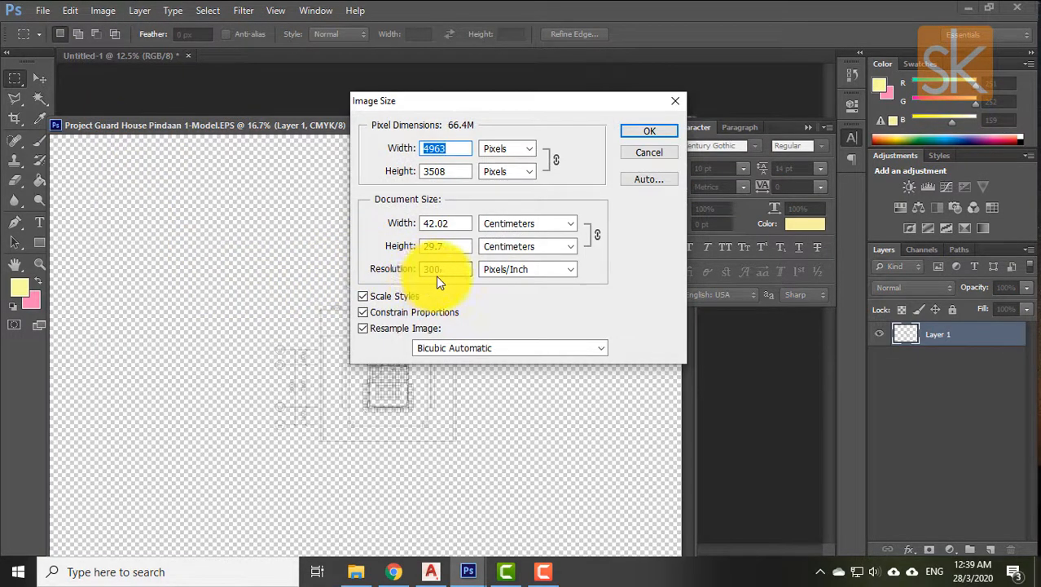
left_click(675, 102)
left_click_drag(539, 126, 873, 189)
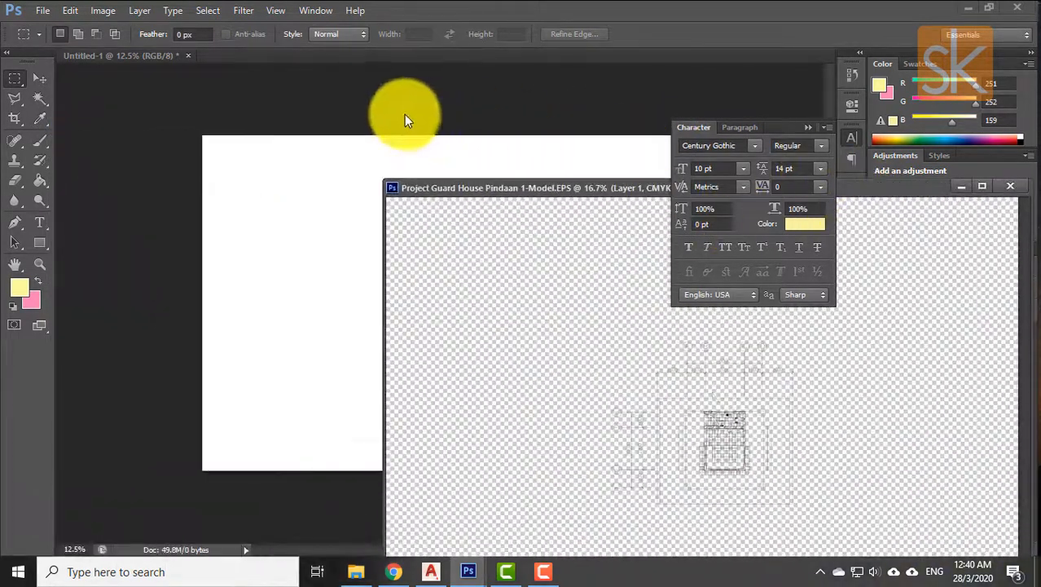
Check the blank A3 document's image size and resolution without changing them.
left_click(97, 11)
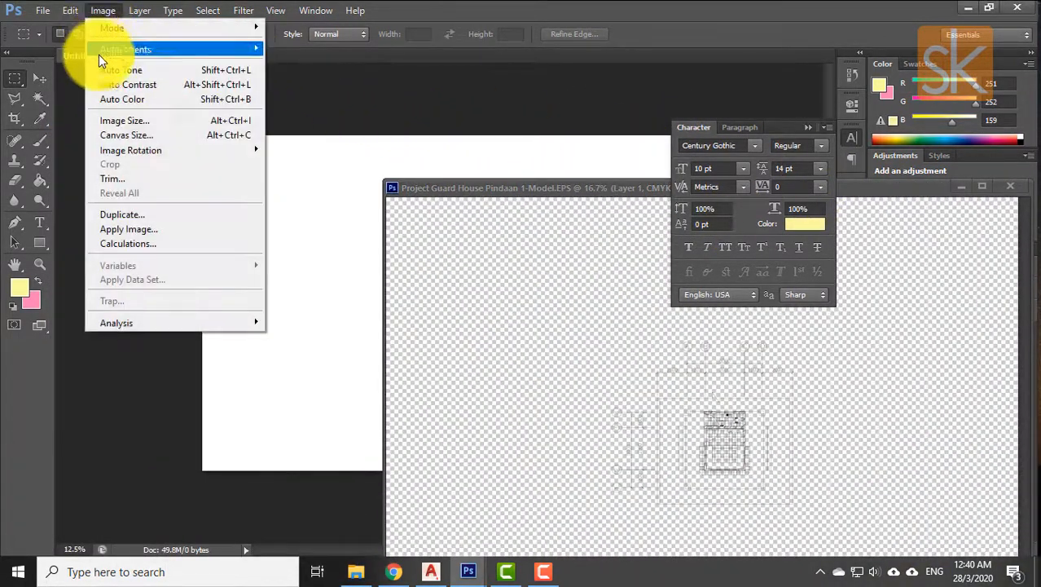
left_click(118, 121)
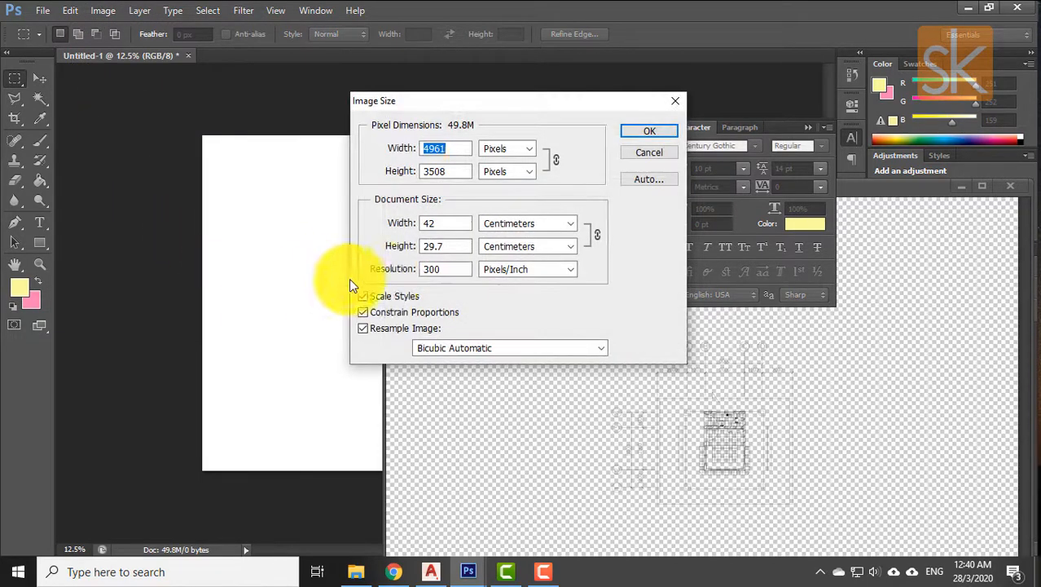
left_click(650, 131)
Copy Layer 1 with the floor plan from the EPS document onto the upper part of the blank A3 page using the Move tool.
left_click_drag(505, 189, 179, 287)
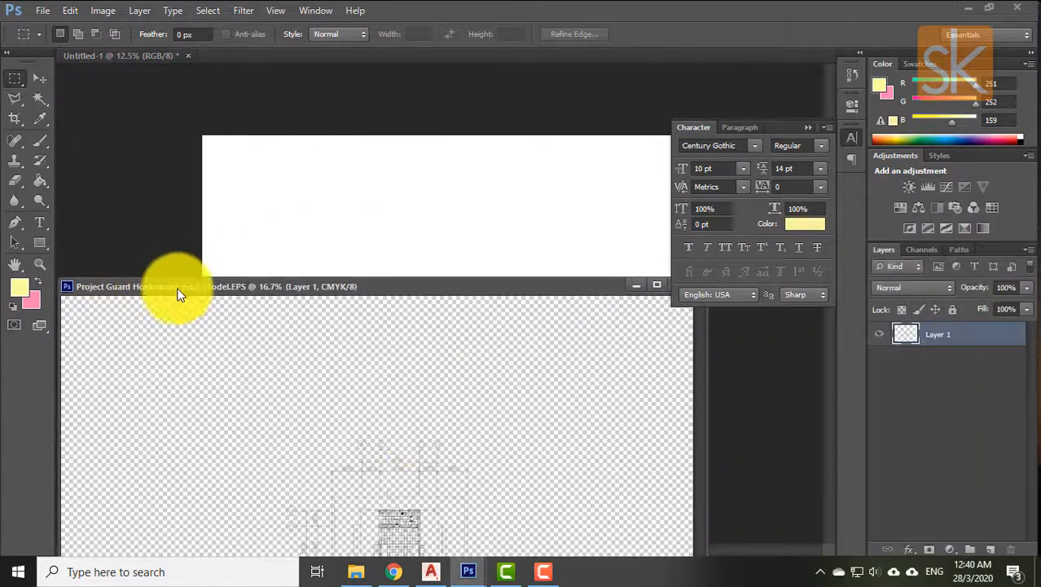
left_click(38, 78)
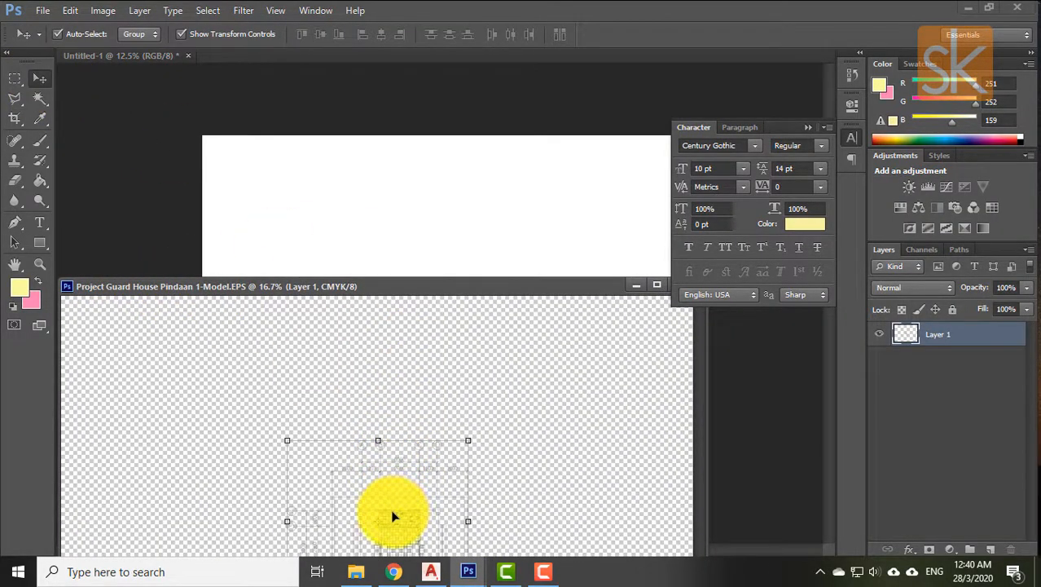
mouse_move(395, 512)
left_mouse_down()
mouse_move(325, 427)
mouse_move(329, 368)
left_mouse_up()
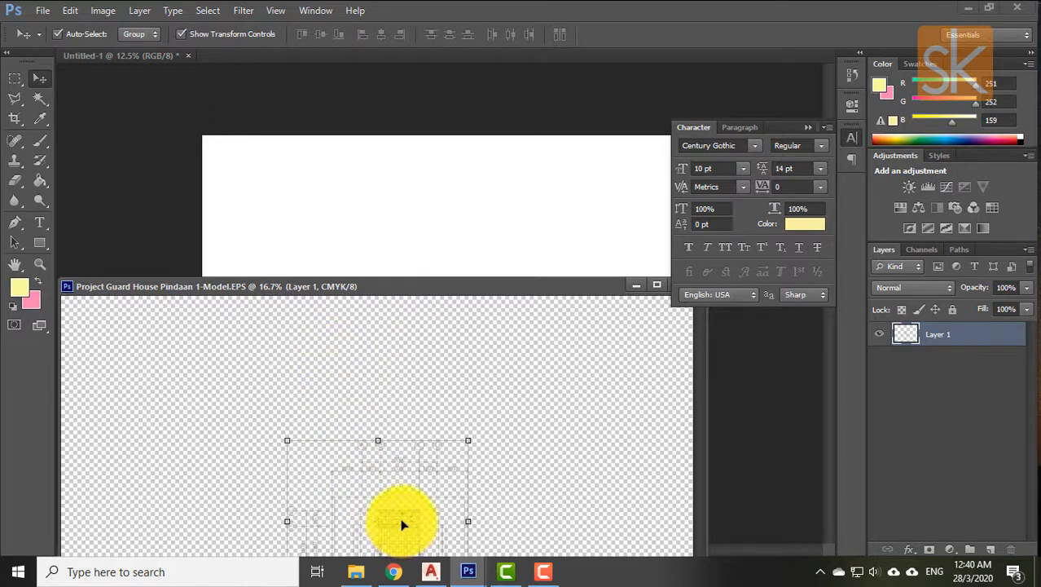
left_click_drag(400, 520, 383, 437)
left_click_drag(961, 335, 467, 214)
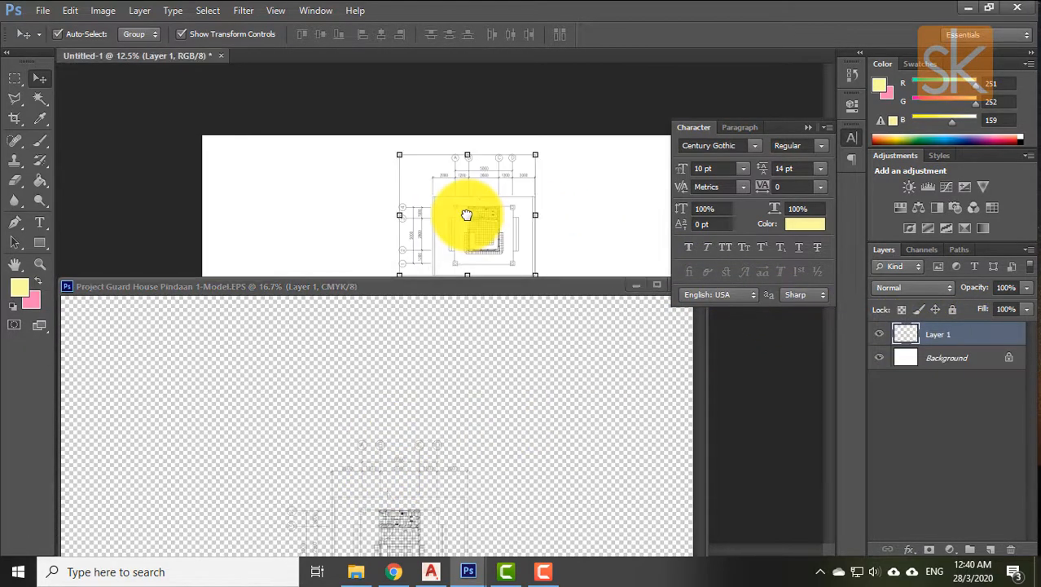
Dock the floating EPS document back beside the A3 document and return to Untitled-1.
left_click_drag(561, 288, 374, 356)
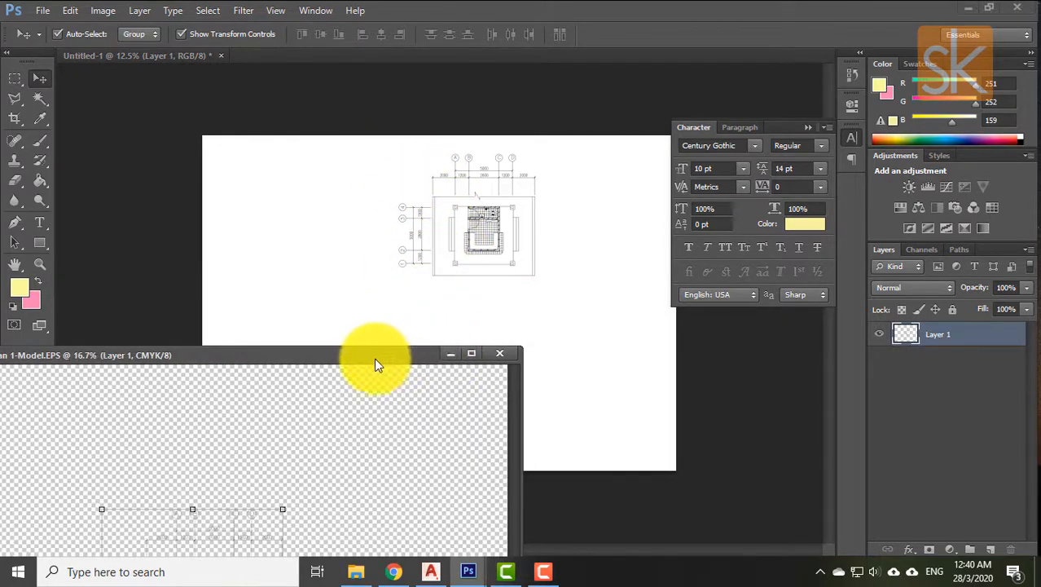
left_click_drag(374, 358, 497, 59)
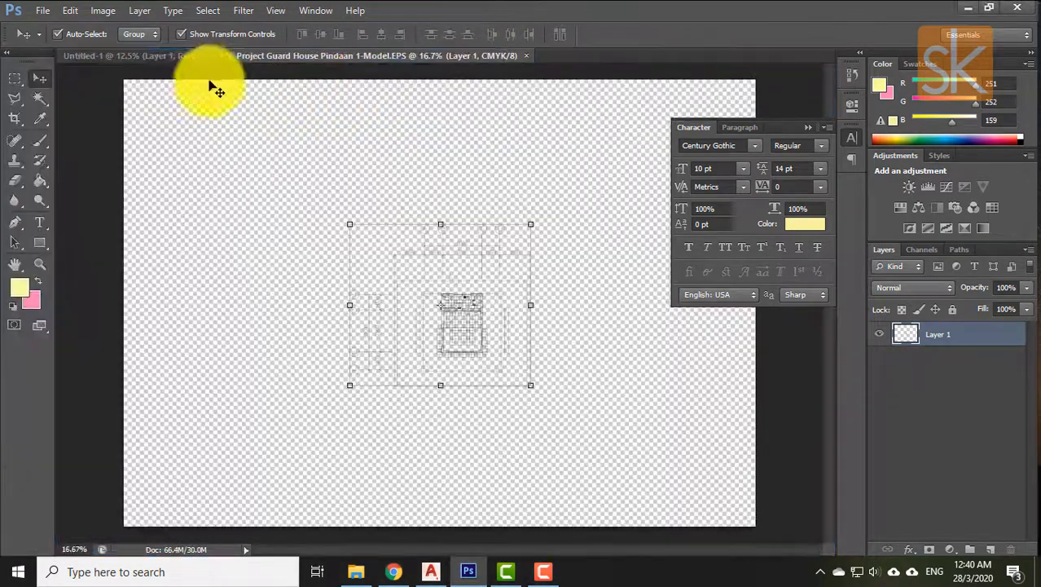
left_click(190, 54)
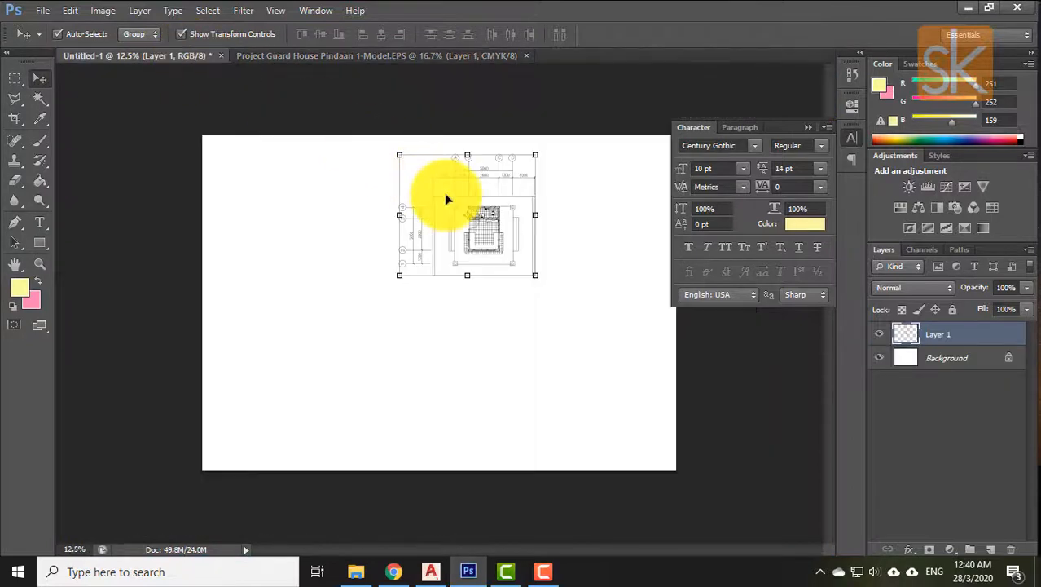
Set the EPS document's zoom to 12.5% and compare its page and floor plan size with Untitled-1.
left_click(315, 56)
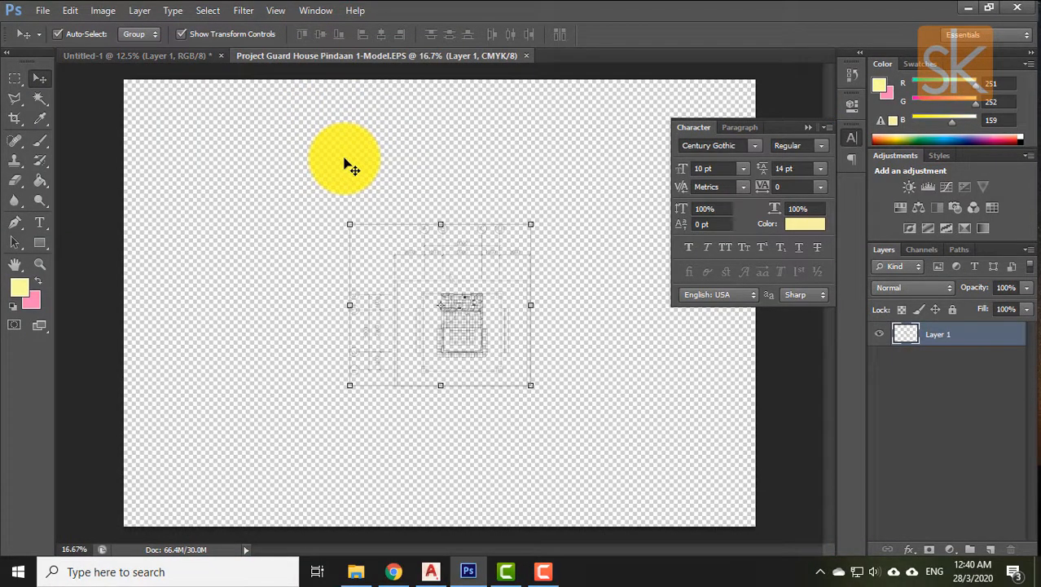
key("ctrl+minus")
left_click(154, 59)
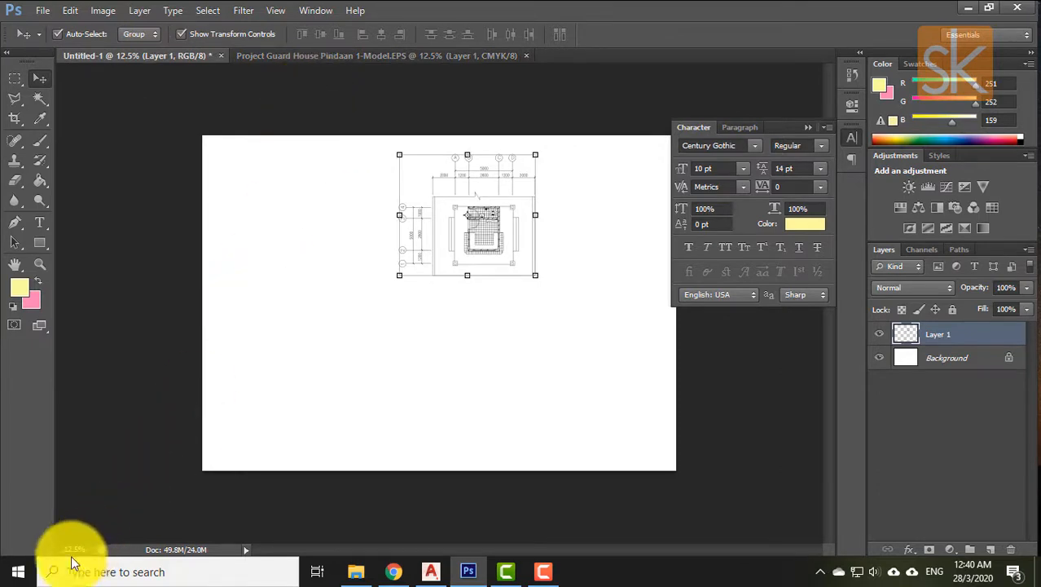
left_click(328, 54)
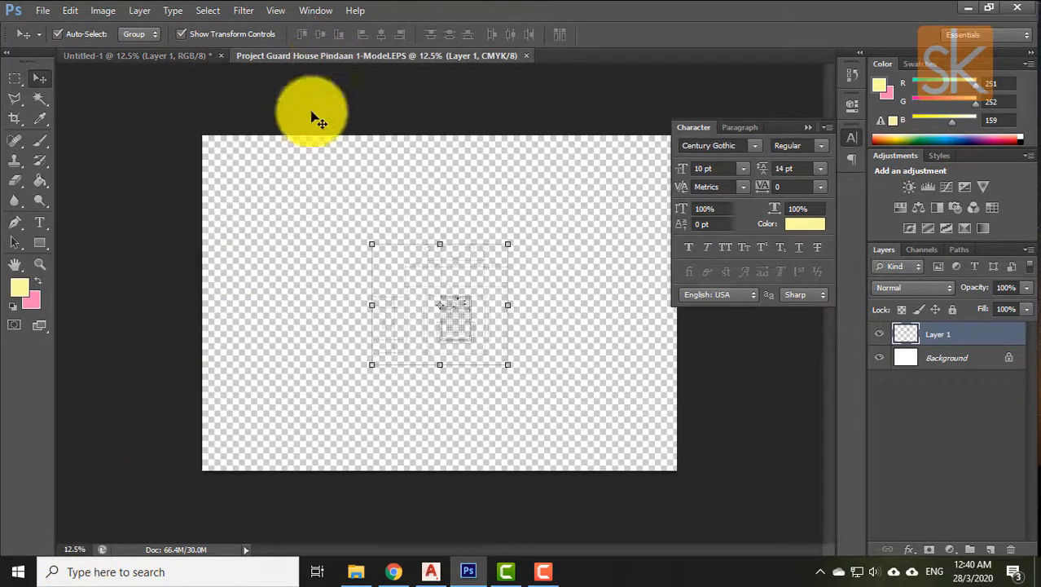
left_click(149, 55)
Try moving the floor plan around the page with Auto-Select and Show Transform Controls off, and switch both options back on.
left_click_drag(149, 52, 485, 296)
left_click(180, 34)
left_click(57, 35)
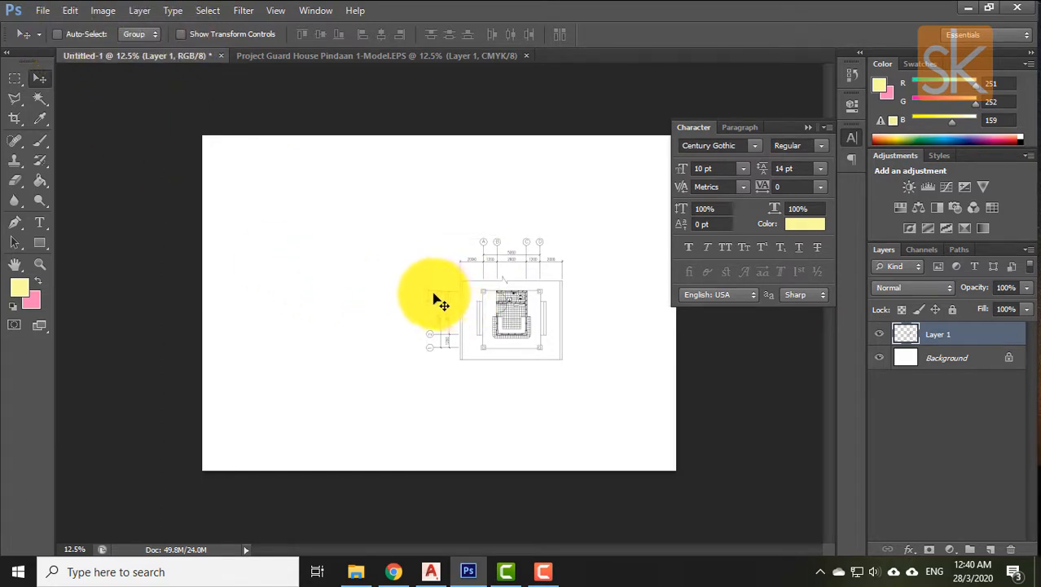
key("Delete")
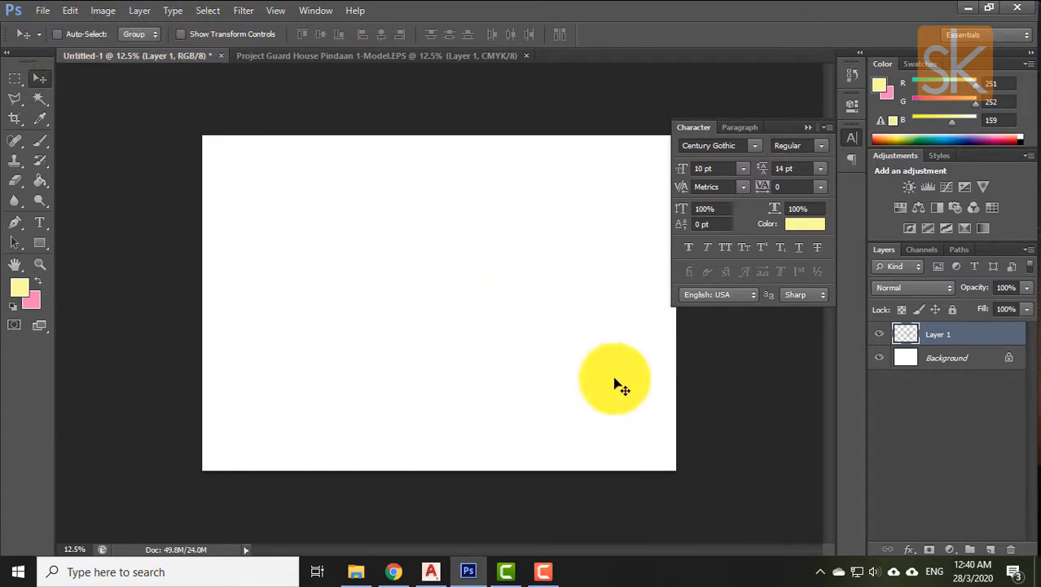
left_click_drag(635, 372, 448, 271)
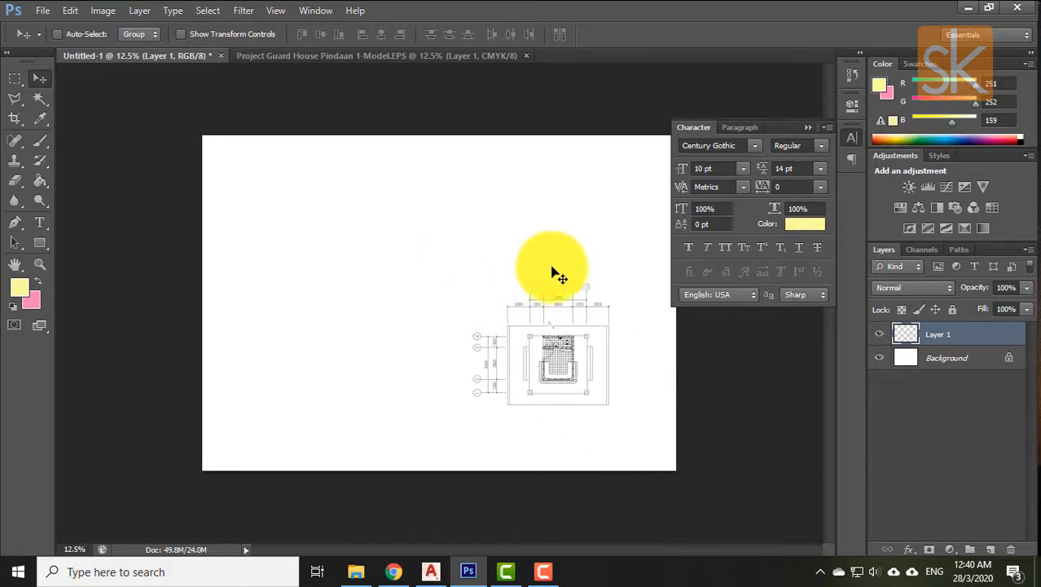
left_click_drag(567, 341, 528, 303)
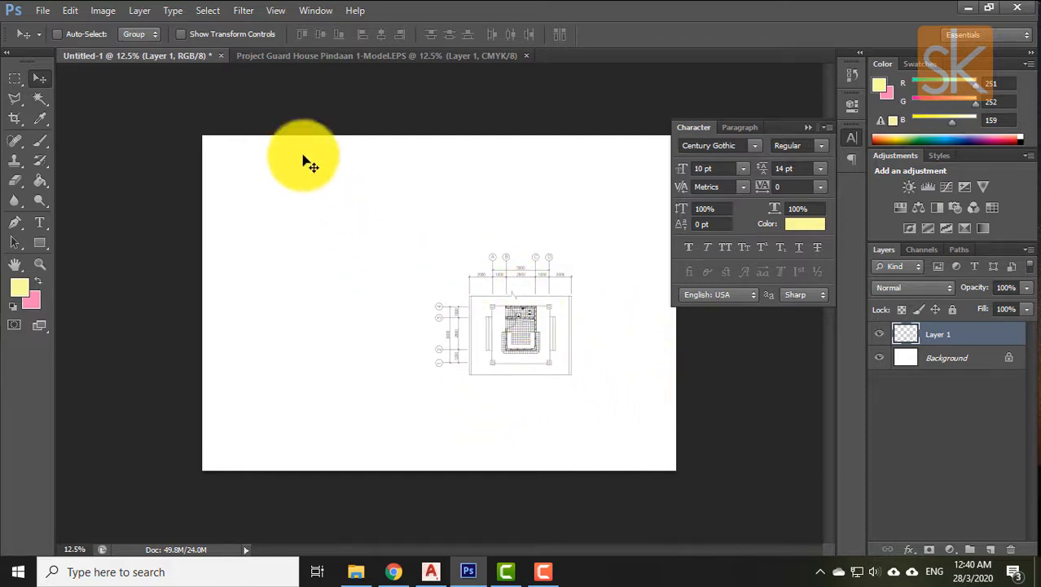
left_click(180, 34)
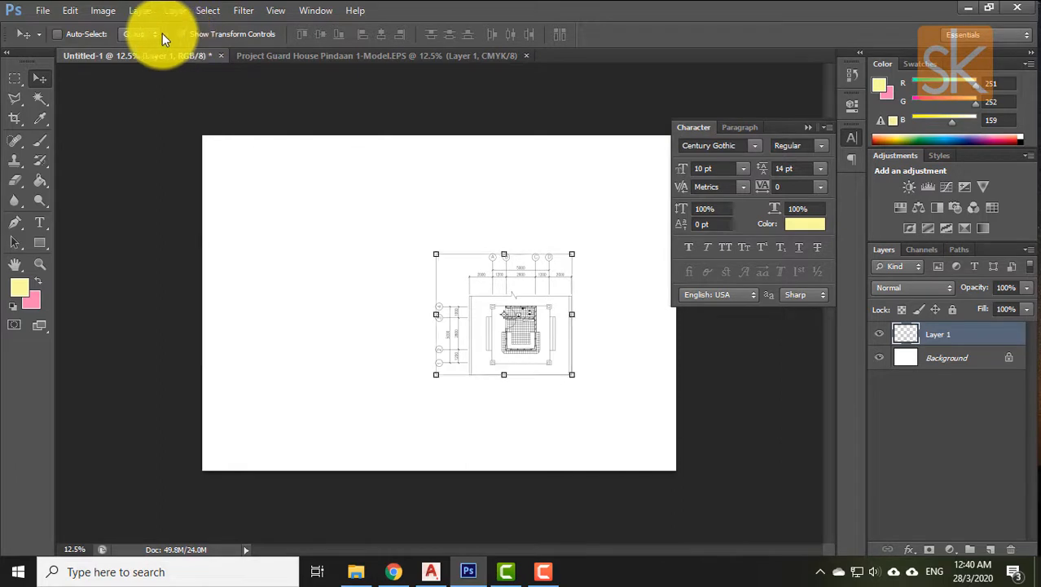
left_click(59, 34)
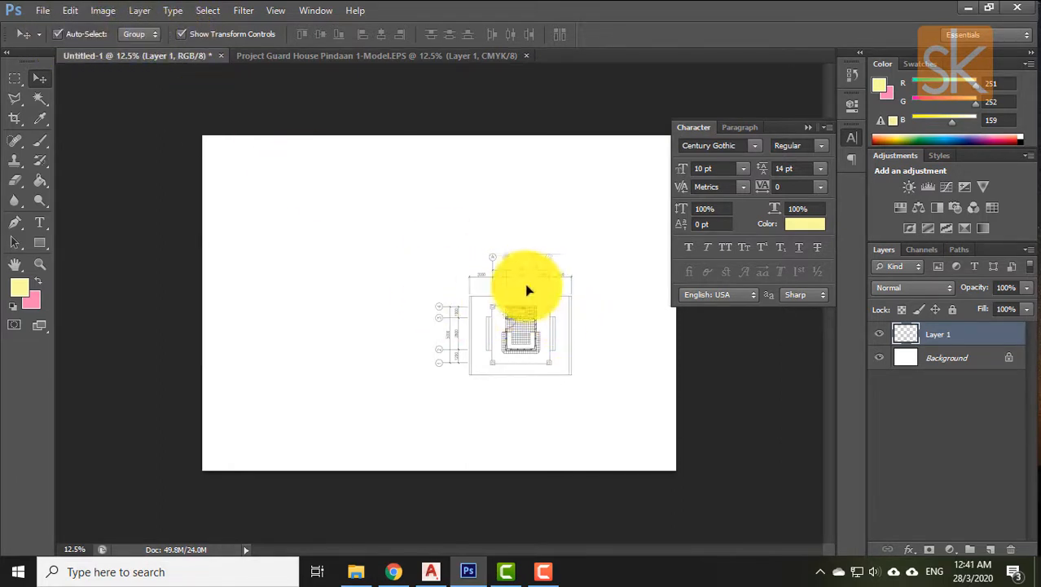
Select Layer 1 and move the floor plan to about the centre of the A3 page.
left_click(527, 290)
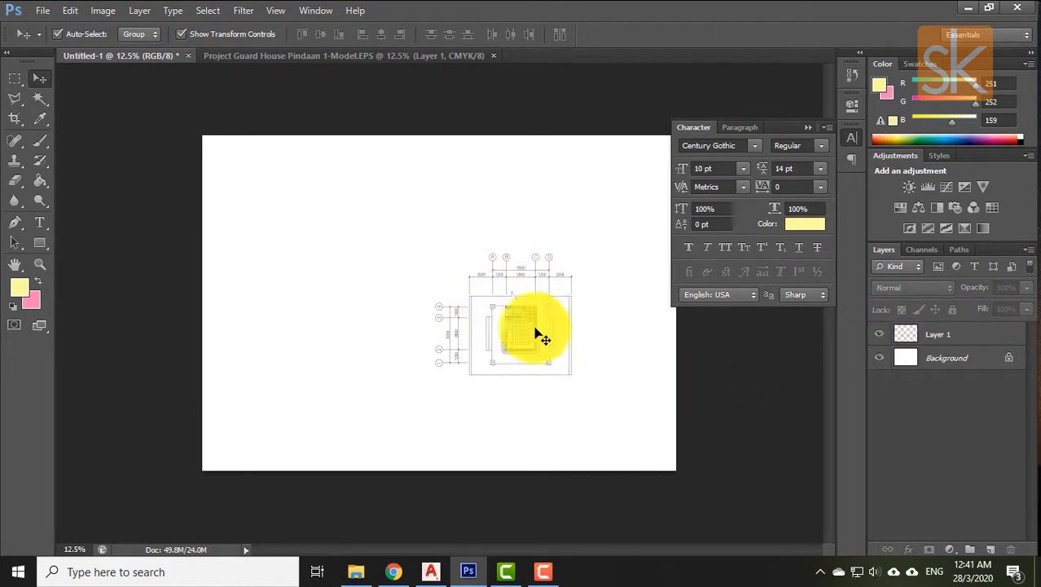
left_click(935, 335)
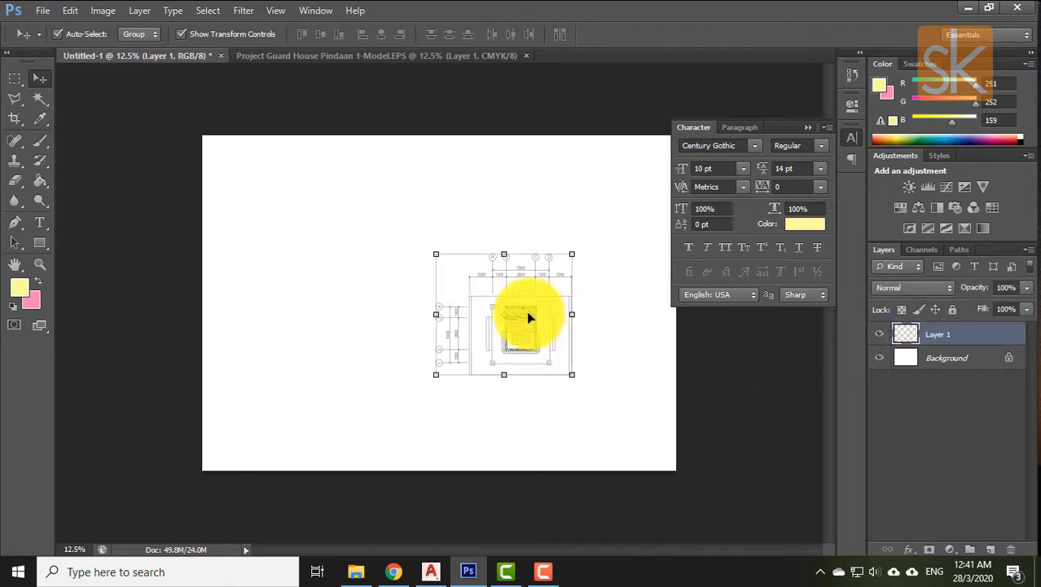
key("ctrl+plus")
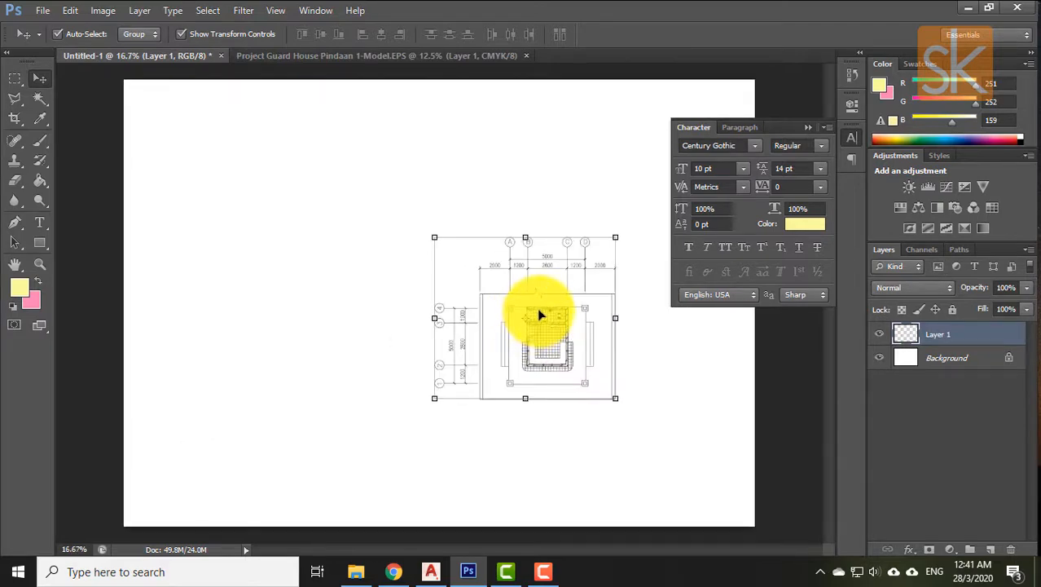
left_click_drag(538, 311, 458, 302)
Activate the Pen tool in Shape mode and set the foreground color to yellow, RGB 237, 240, 0.
key("ctrl+plus")
key("ctrl+plus")
key("ctrl+plus")
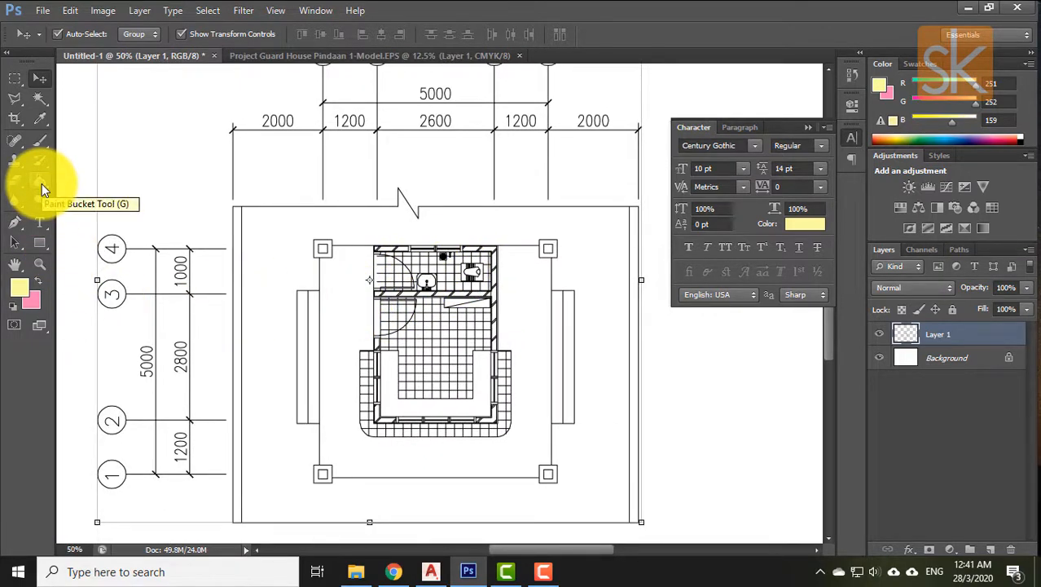
left_click(16, 231)
left_click(27, 286)
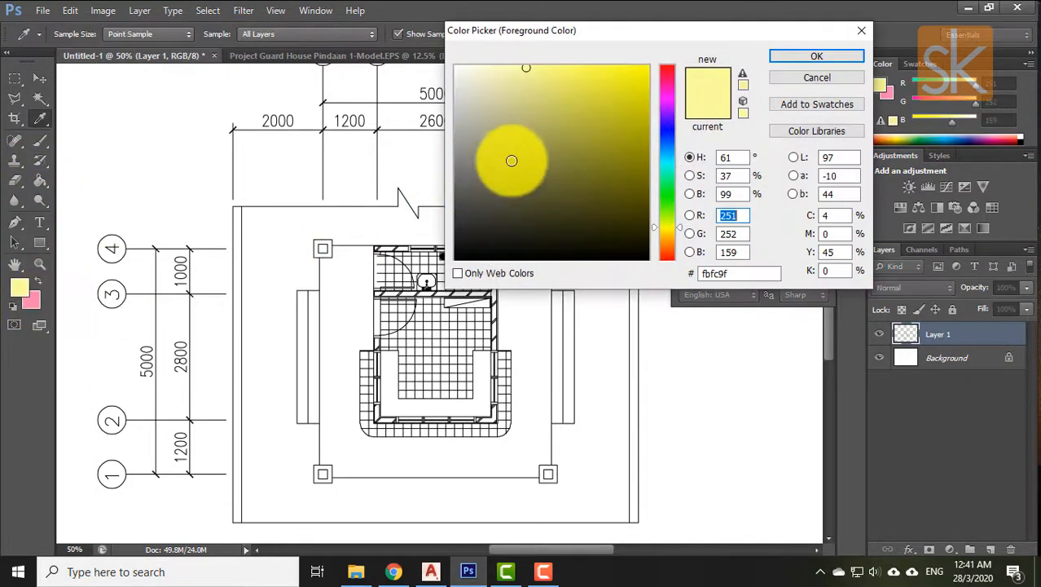
left_click(647, 77)
left_click(778, 59)
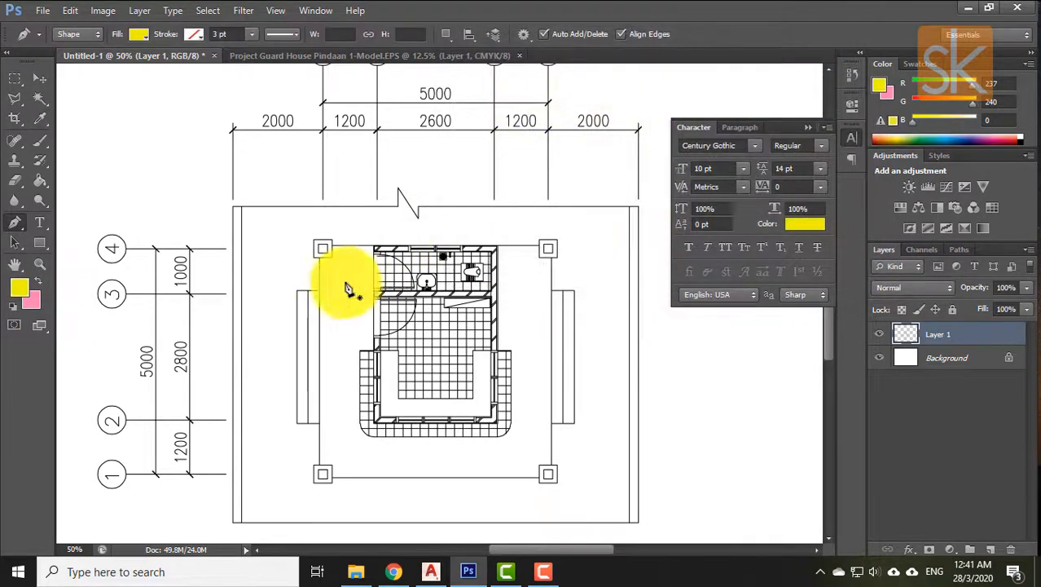
Start a yellow Pen shape along the guard house's outer walls, from the upper-left through the upper-right to the lower-right corner.
left_click(373, 247)
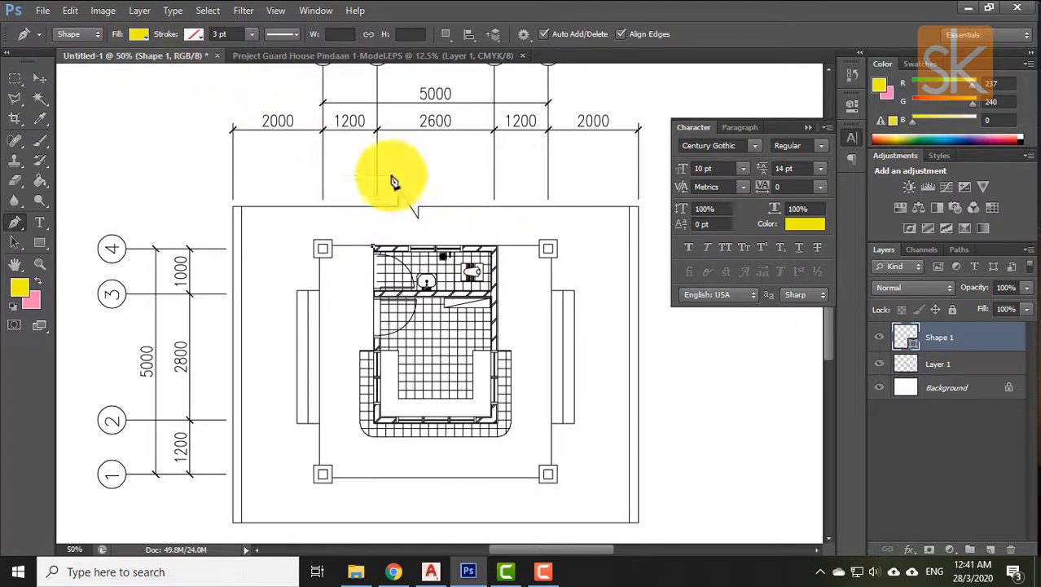
left_click(498, 249)
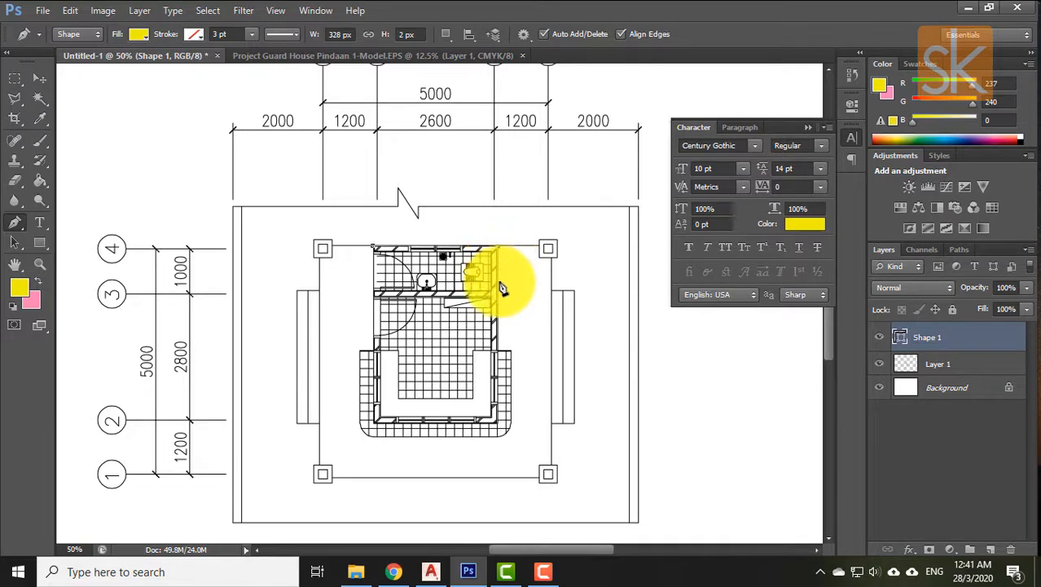
left_click(498, 424)
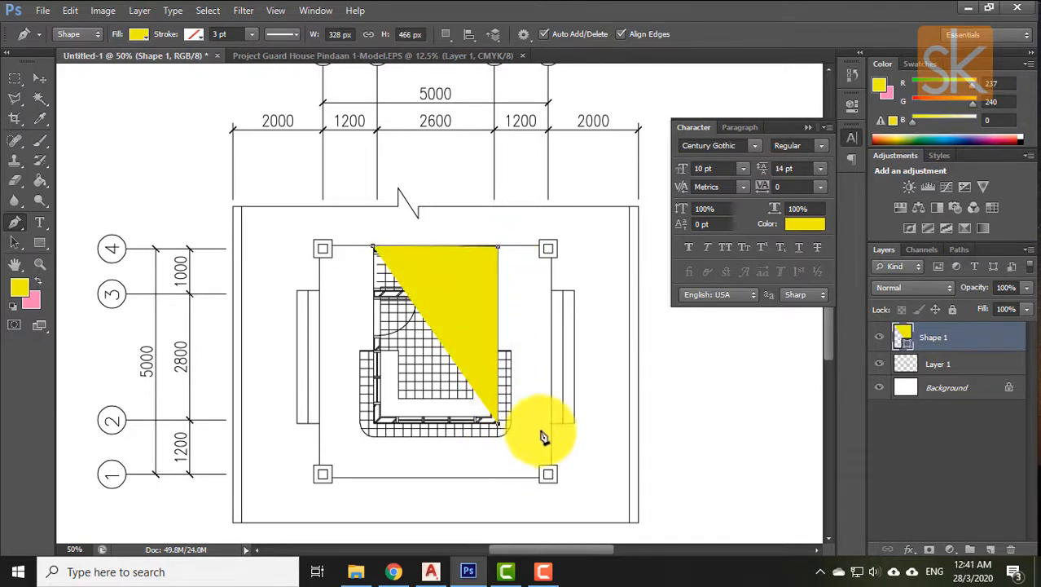
Try the Shape 1 layer beneath Layer 1, attempt to continue its outline at the lower-left wall corner, and restore the layer order.
left_click_drag(925, 341, 936, 367)
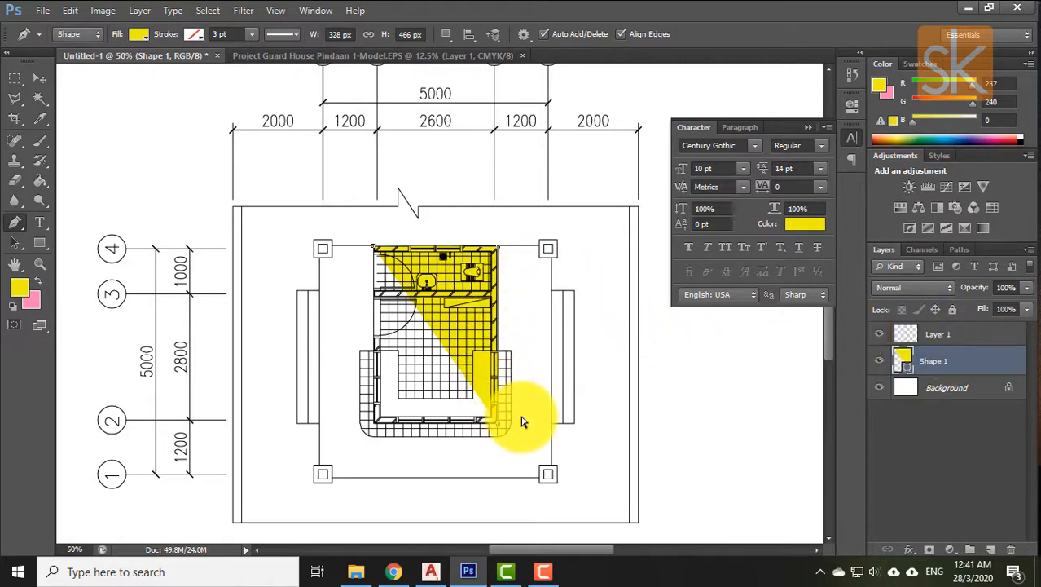
key("ctrl+plus")
key("ctrl+plus")
scroll(546, 391, "down", 2)
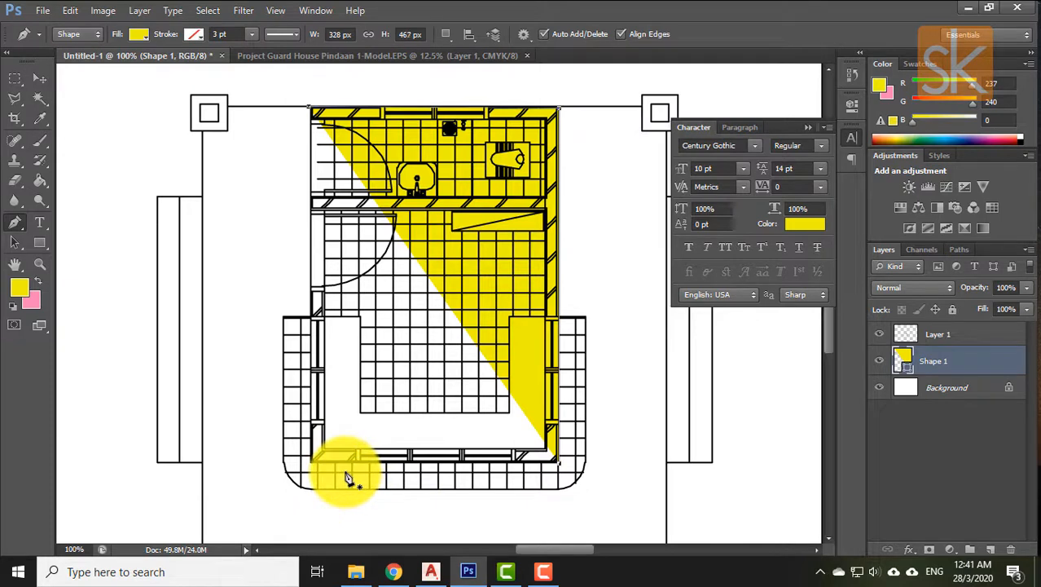
left_click(313, 469)
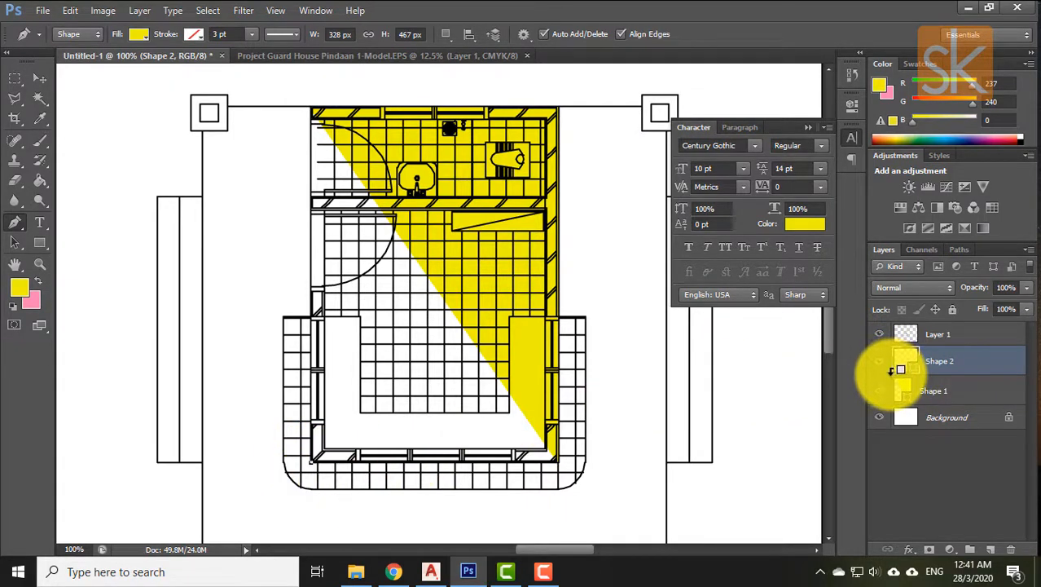
key("ctrl+z")
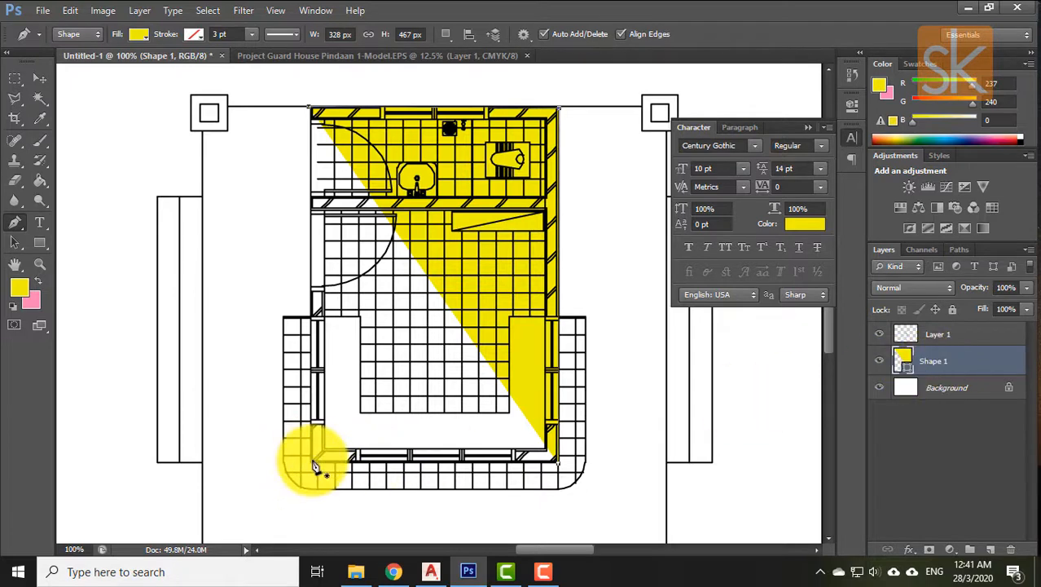
left_click(314, 467)
key("ctrl+z")
key("ctrl+]")
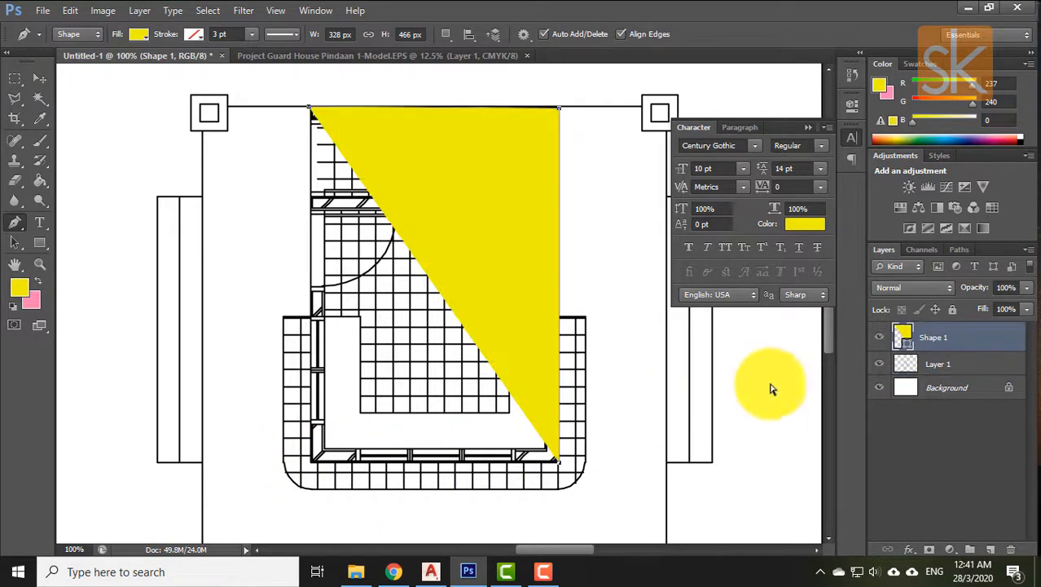
Undo the stray shape at the lower-left corner and the outline's points back to its starting corner at the upper-left outer wall.
left_click(314, 467)
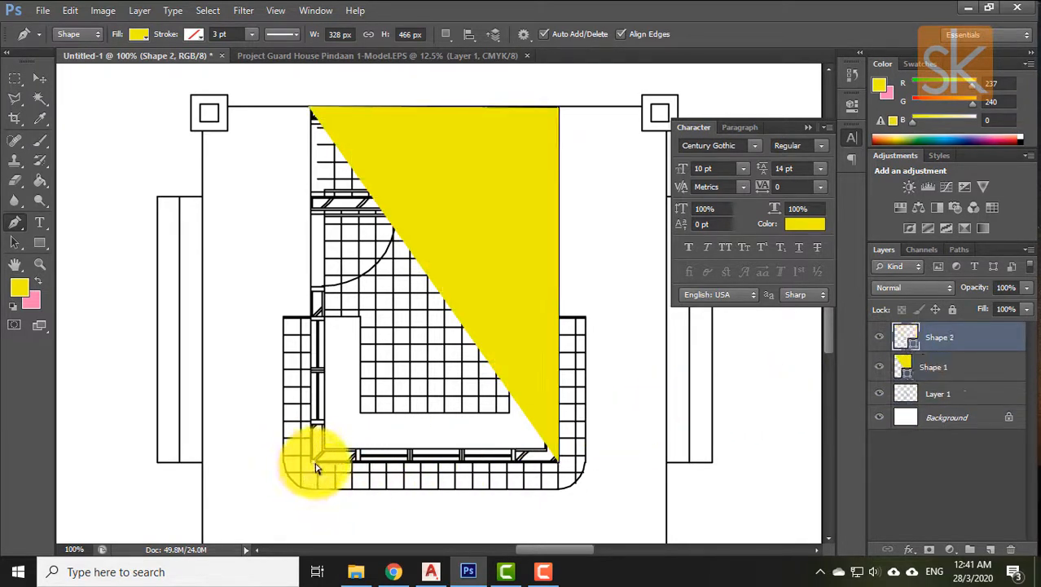
key("ctrl+z")
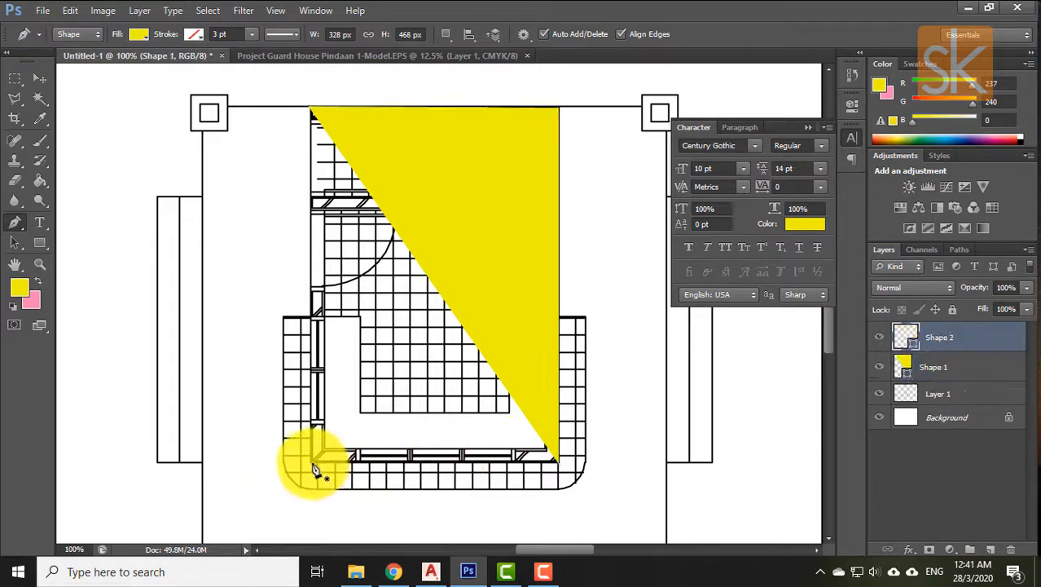
key("ctrl+alt+z")
key("ctrl+alt+z")
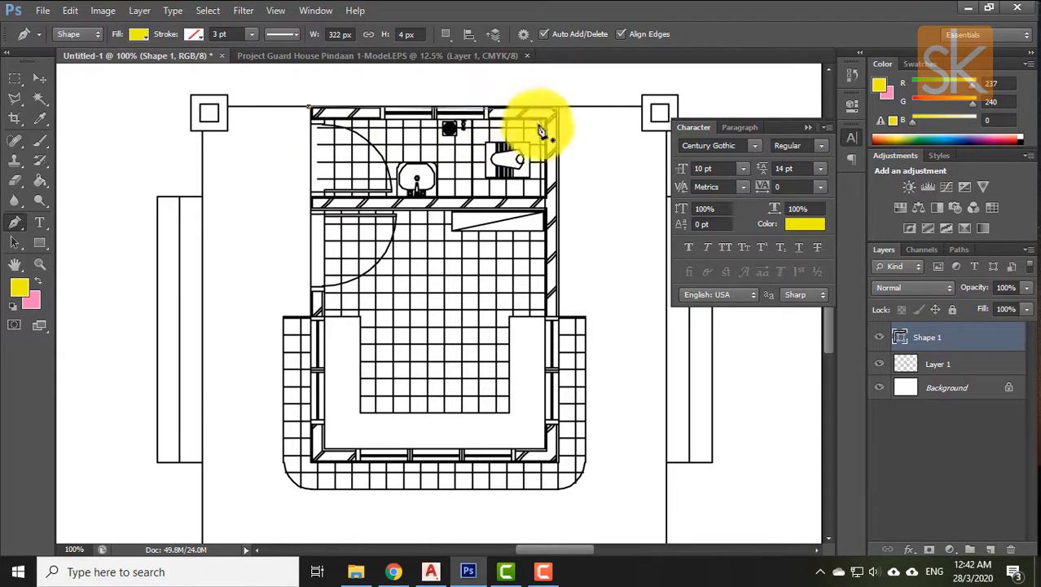
left_click(538, 139)
left_click(535, 252)
left_click(434, 260)
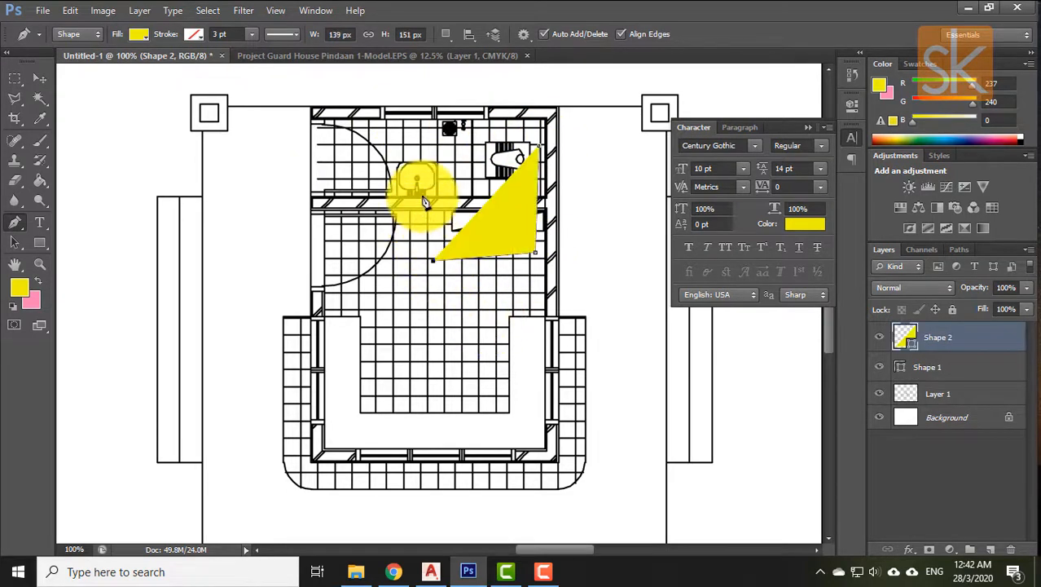
left_click(423, 196)
key("ctrl+z")
key("ctrl+alt+z")
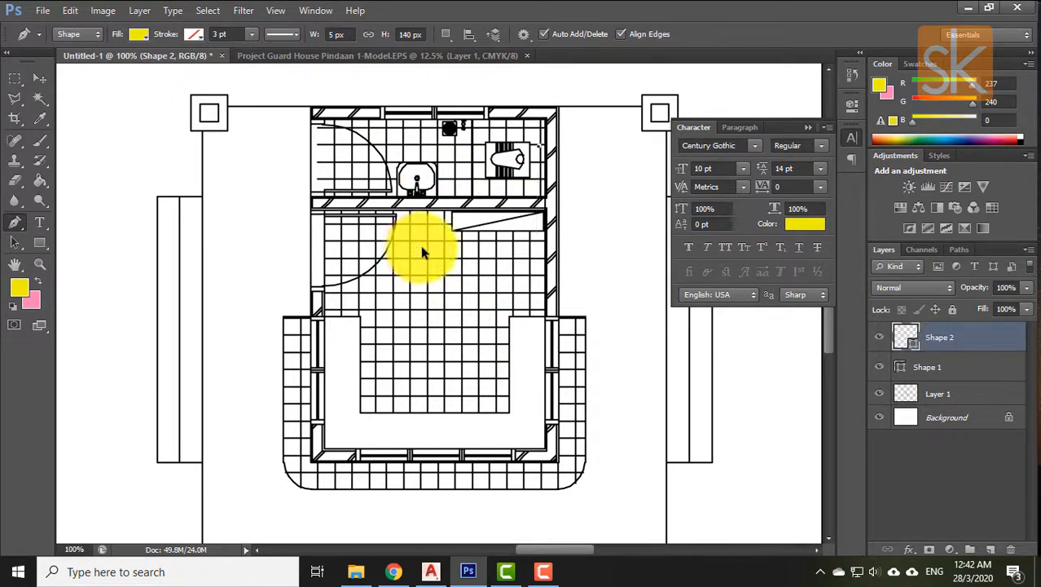
key("ctrl+alt+z")
key("ctrl+alt+z")
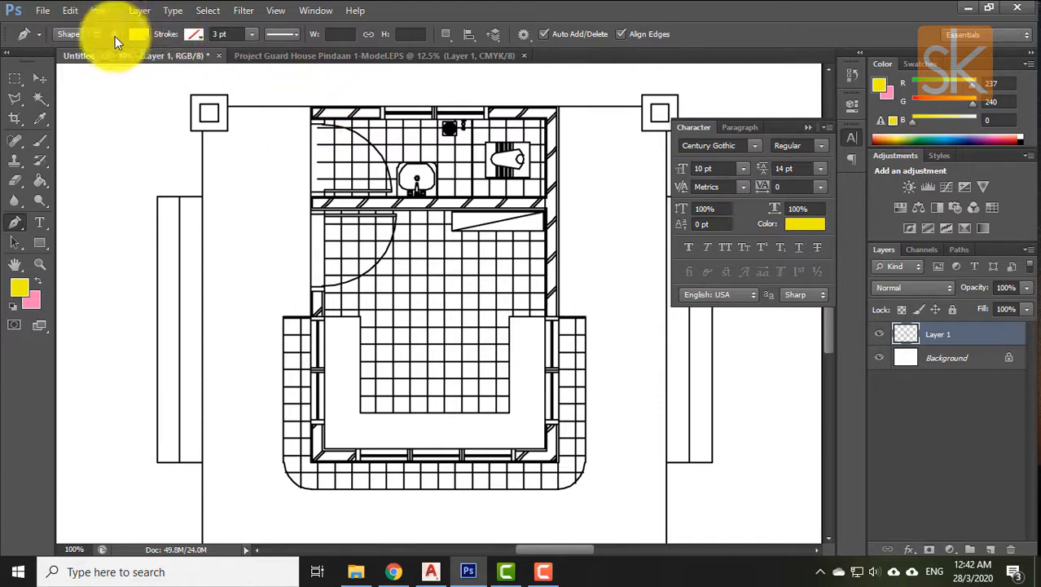
Draw a yellow rectangle about 327 × 466 px over the guard house's outer walls and place its layer beneath Layer 1.
left_click(39, 242)
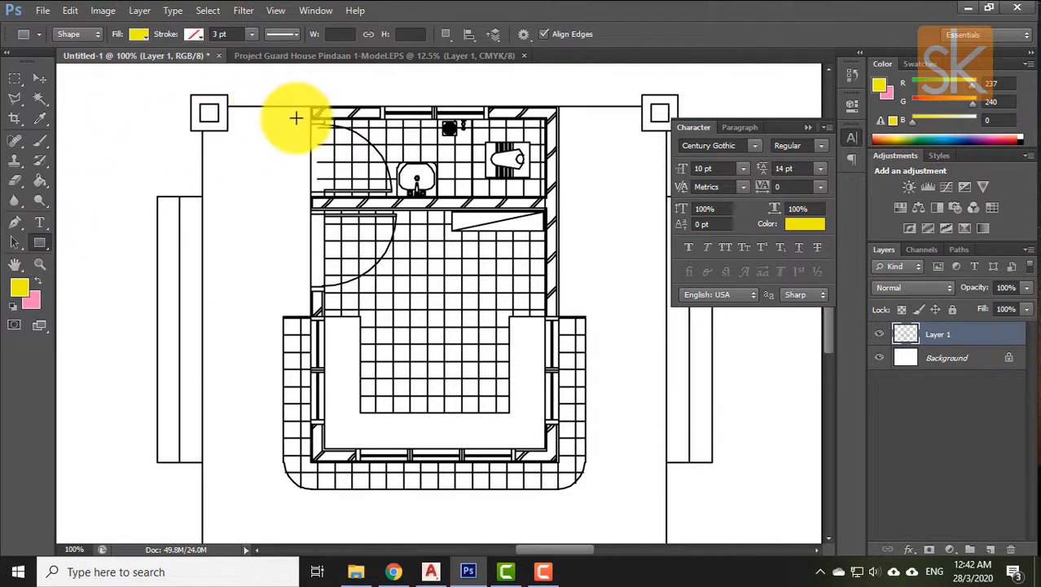
left_click_drag(309, 106, 559, 463)
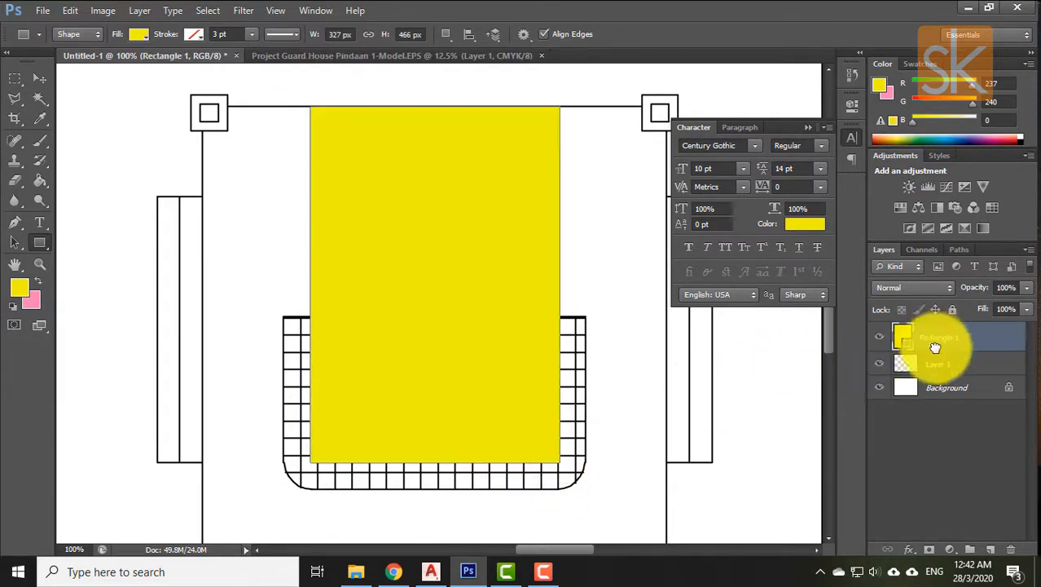
left_click_drag(929, 346, 938, 374)
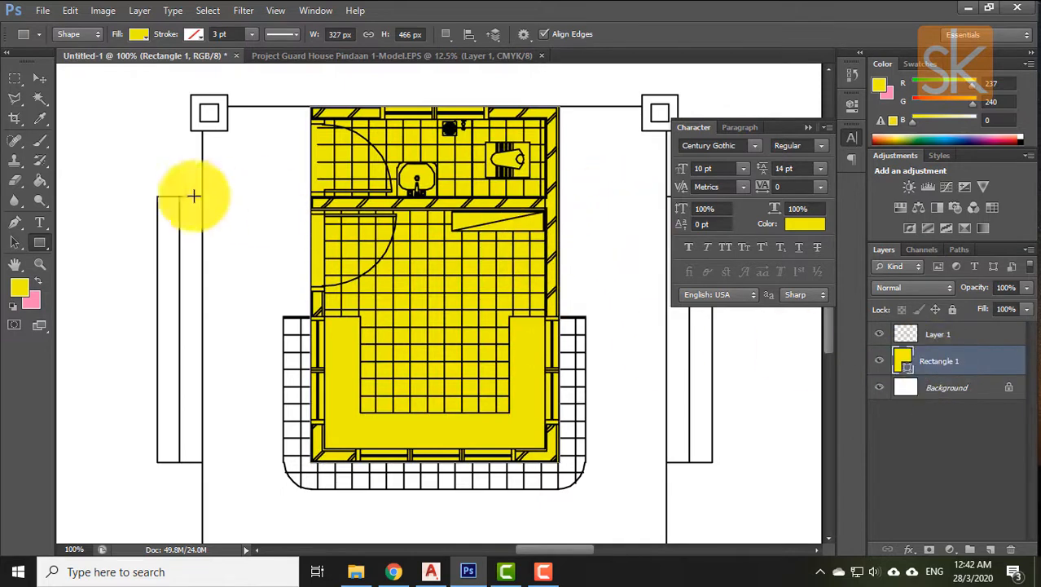
left_click(38, 79)
left_click(120, 207)
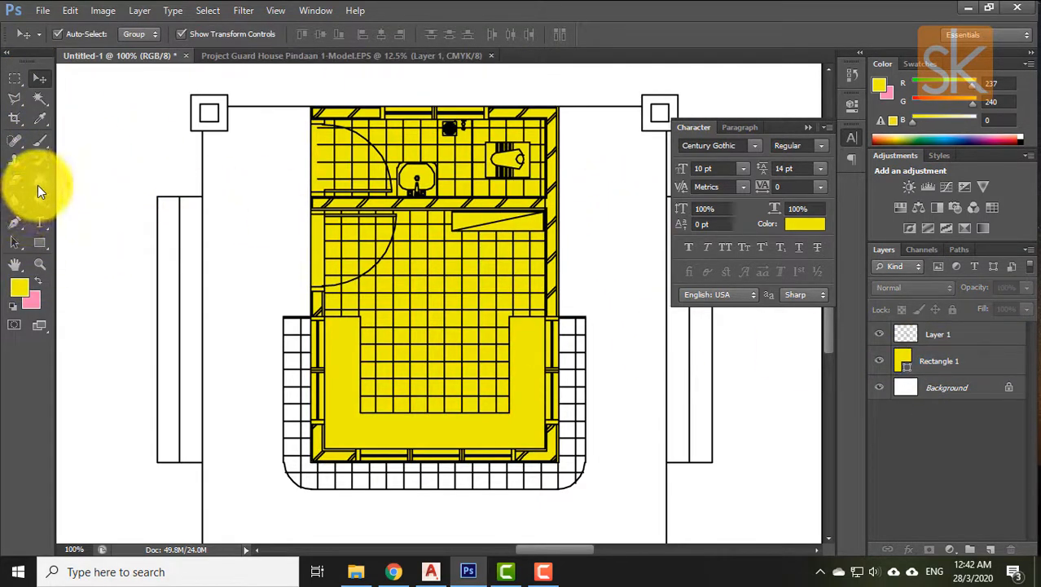
Select the floor area surrounding the guard house and the narrow strips on both sides with the Magic Wand on Layer 1.
left_click(36, 93)
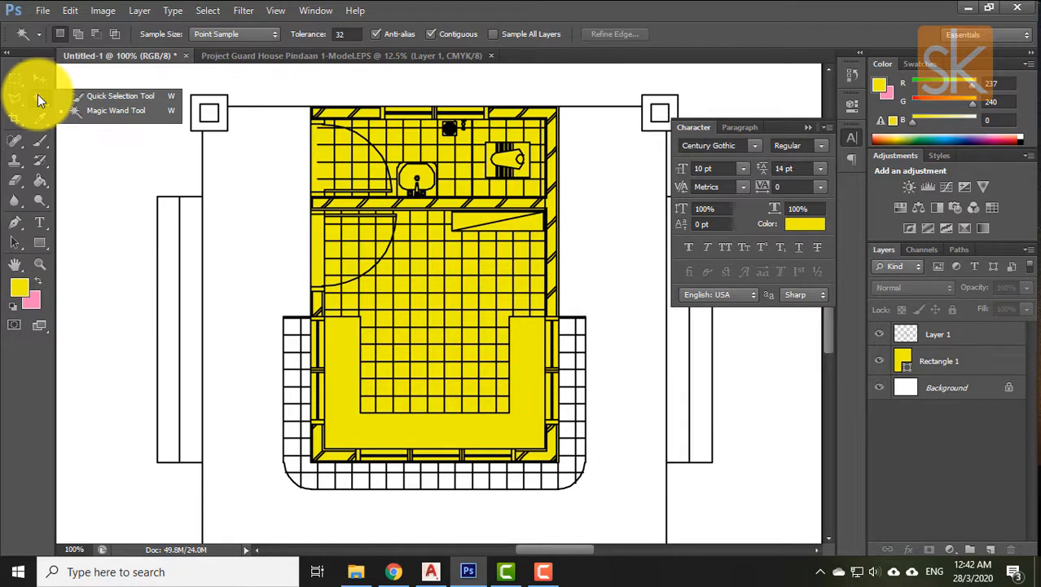
left_click(39, 96)
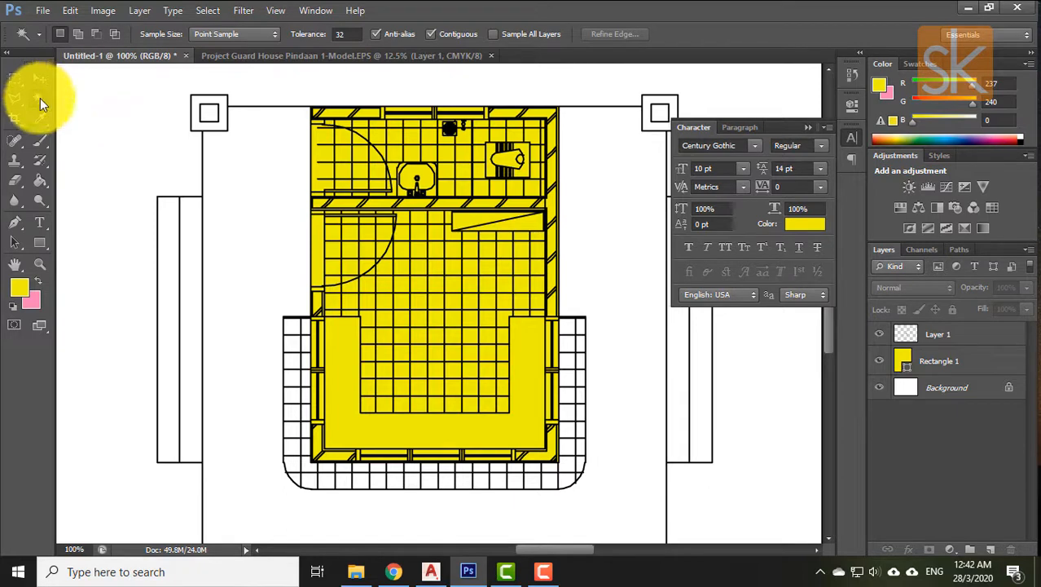
left_click(931, 336)
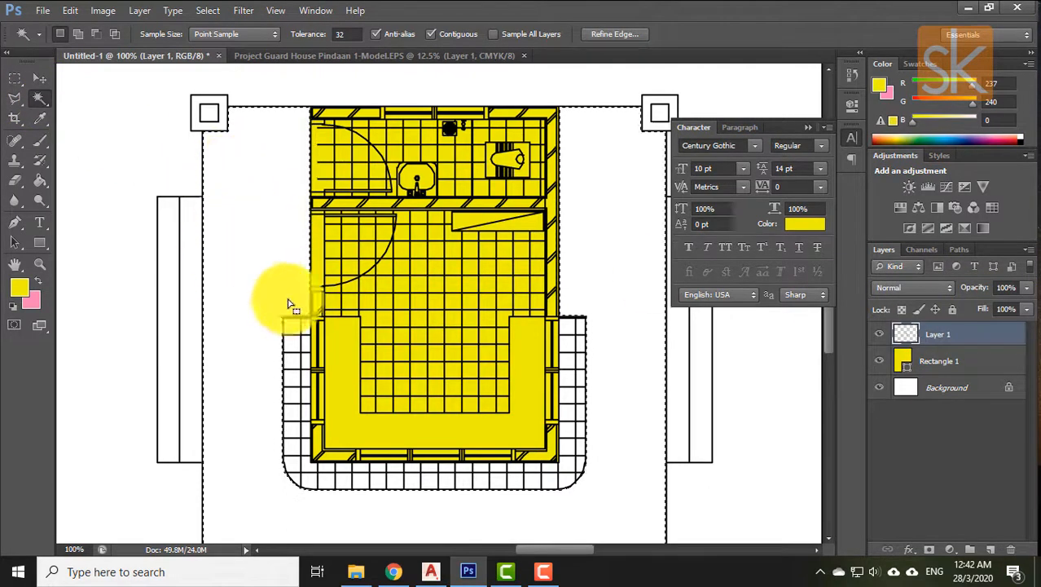
scroll(634, 326, "down", 1)
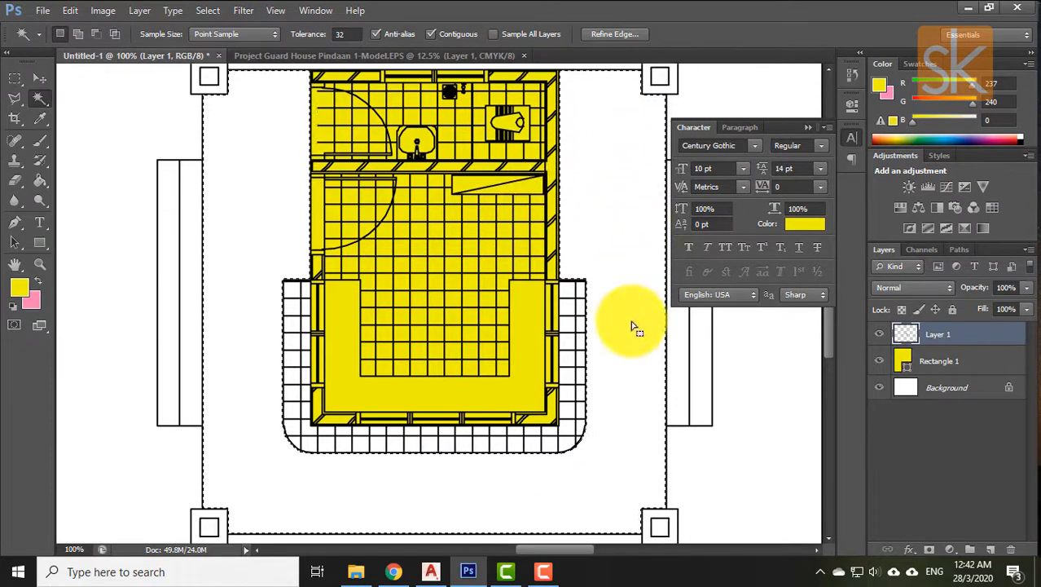
scroll(647, 383, "up", 5)
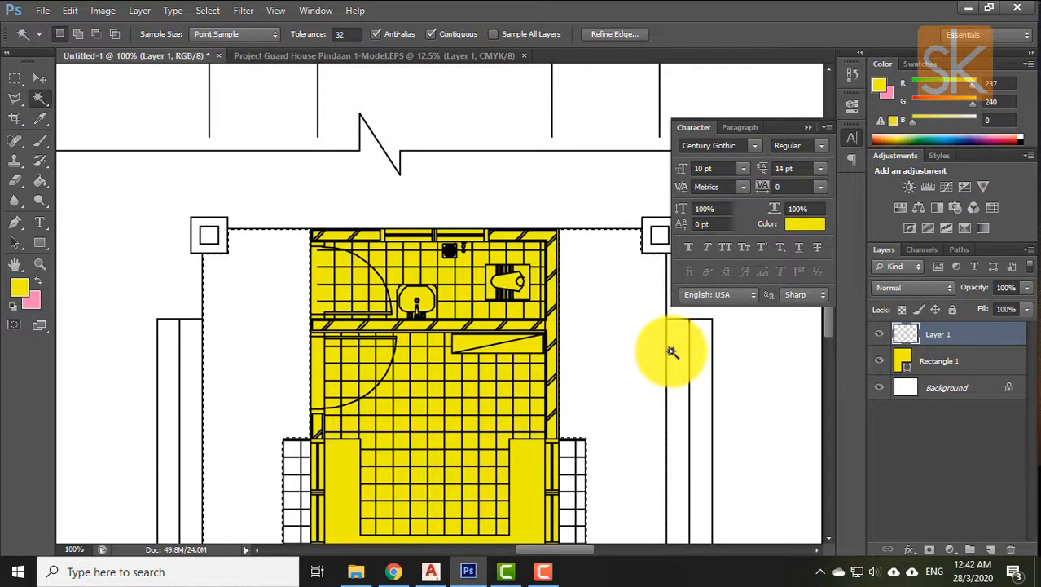
key("ctrl+minus")
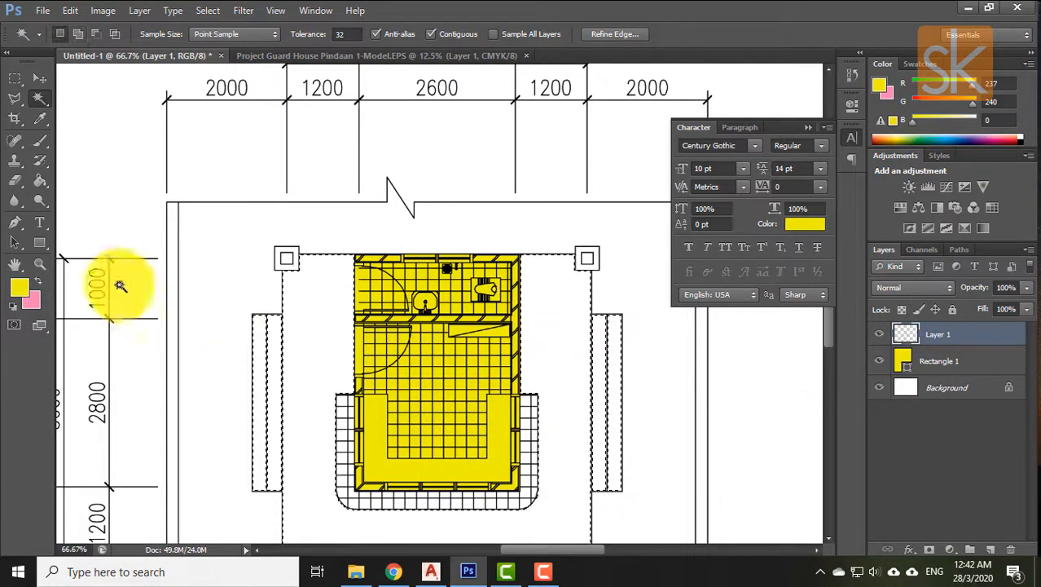
Create a new layer above Layer 1 and fill the selected surrounding floor and side strips with pink, RGB 249, 131, 181.
left_click(40, 181)
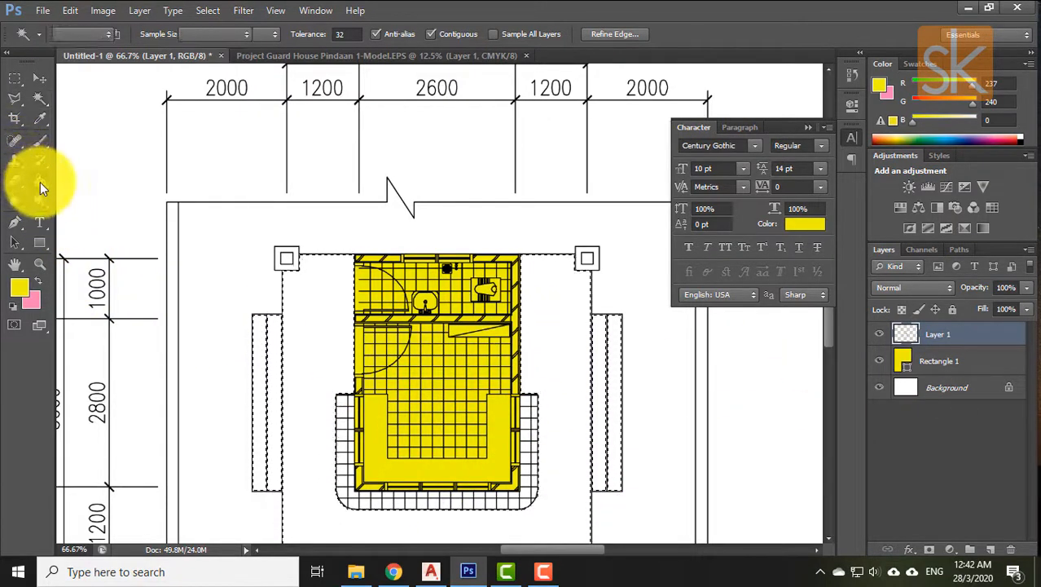
left_click(38, 280)
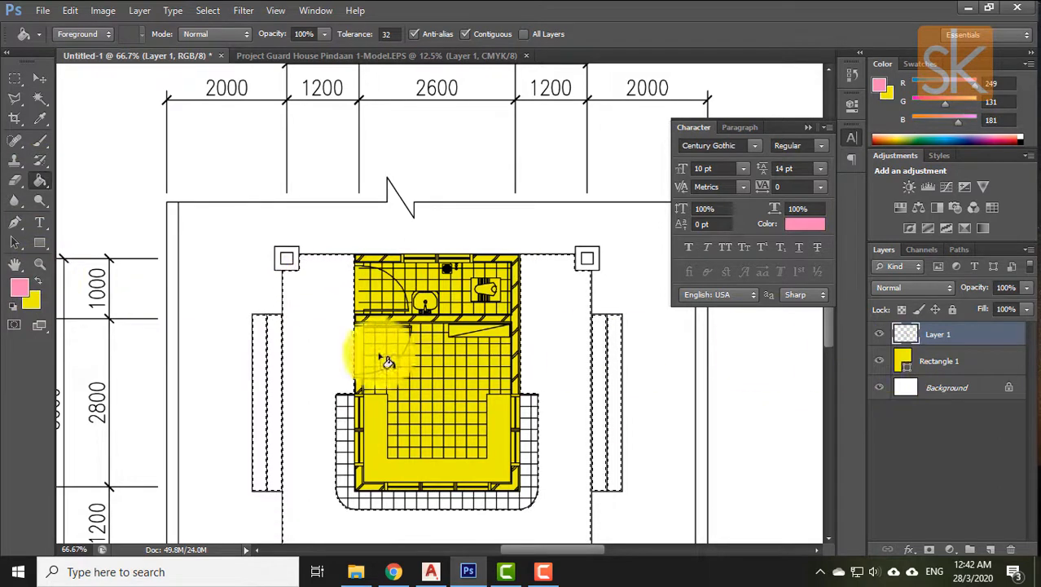
left_click(991, 551)
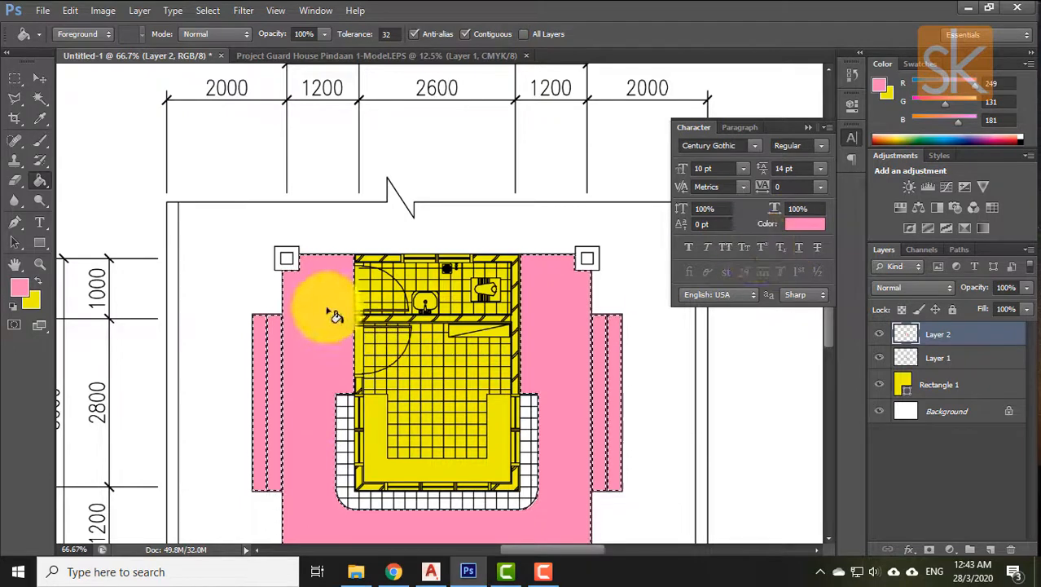
Set the foreground color to gray, RGB 188, 188, 188, and refill the surrounding floor and all side strips with the Paint Bucket.
left_click(802, 225)
left_click(485, 64)
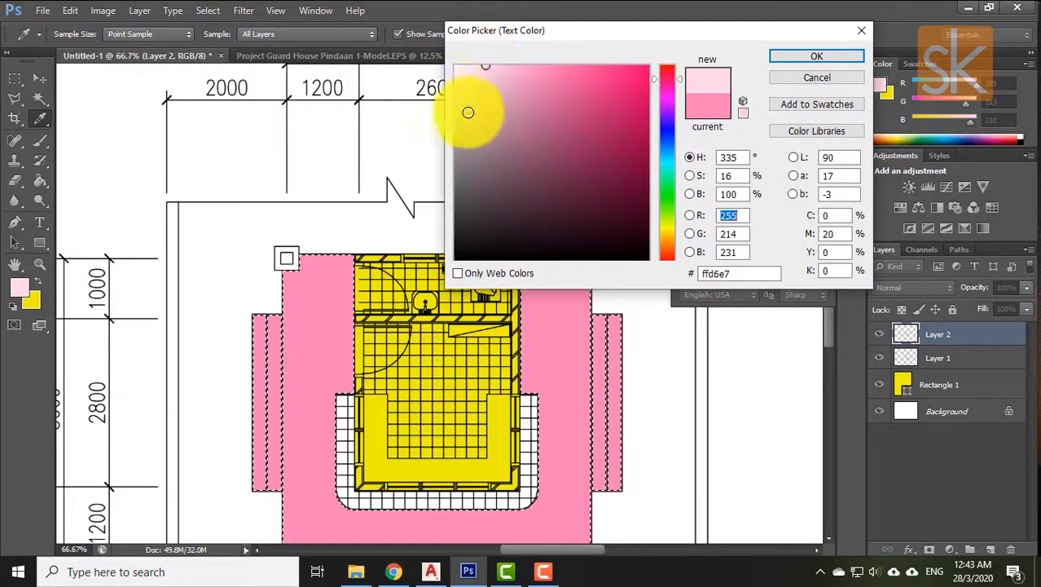
left_click_drag(468, 112, 448, 116)
left_click(307, 367)
left_click(816, 55)
key("g")
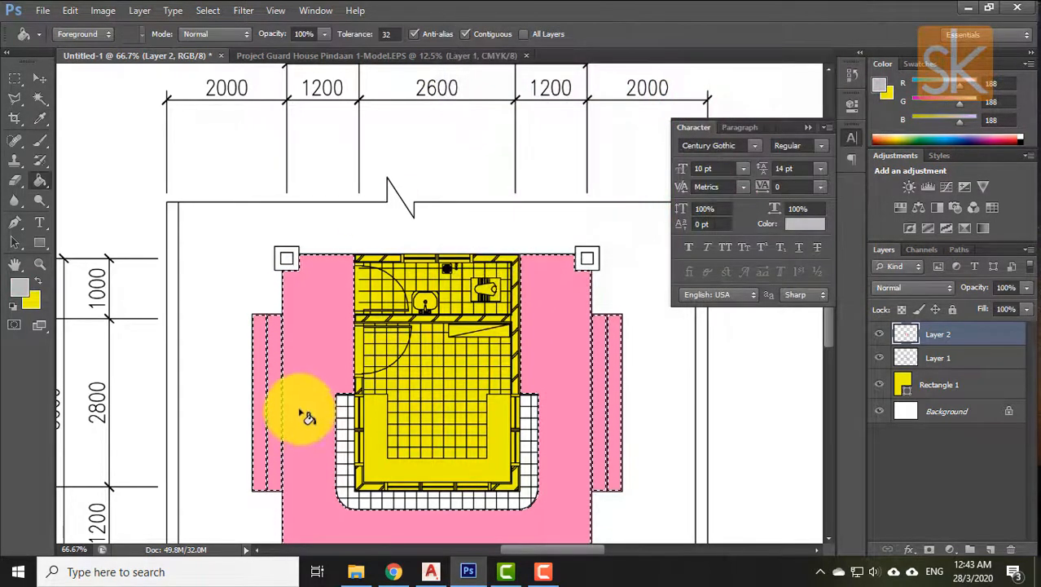
left_click(306, 349)
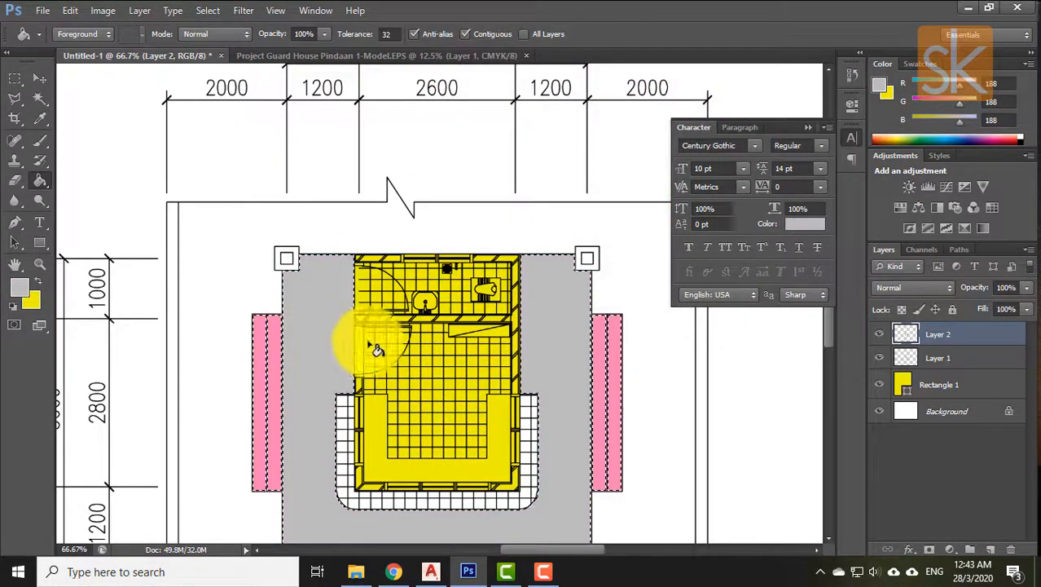
left_click(619, 356)
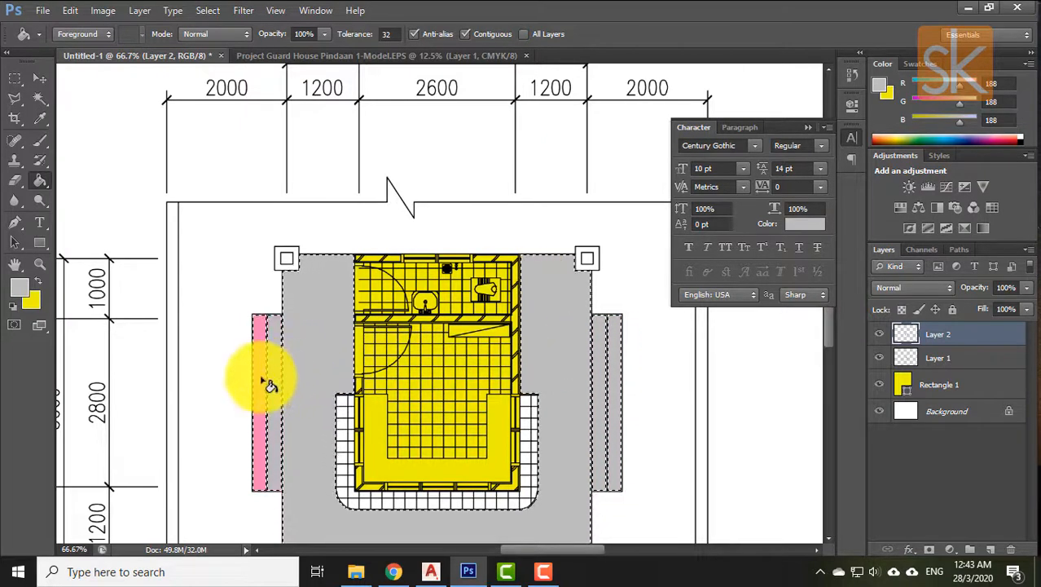
left_click(268, 384)
Clear the selection around the filled floor areas and activate the Move tool.
left_click(39, 98)
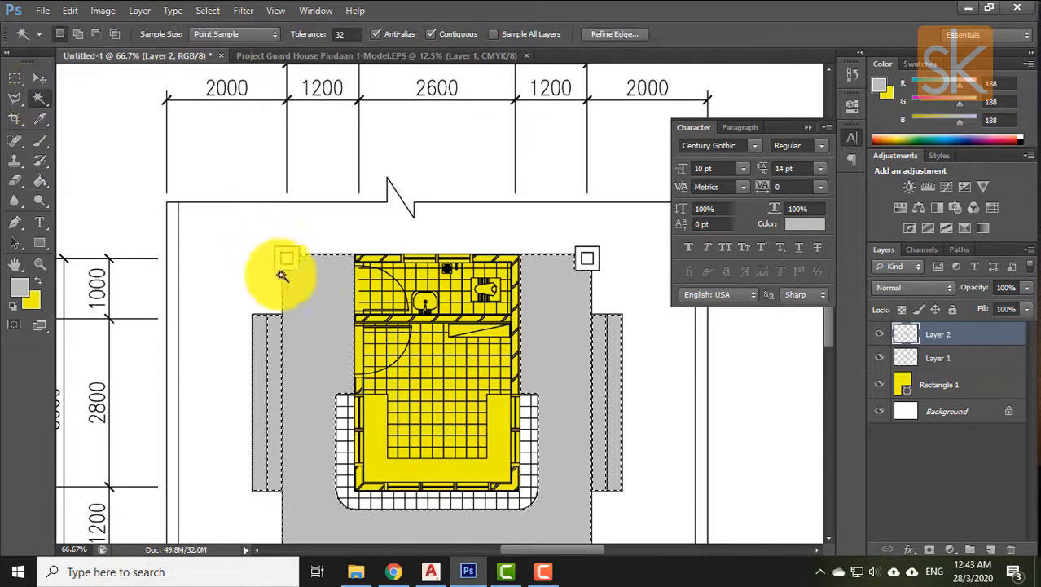
left_click(46, 80)
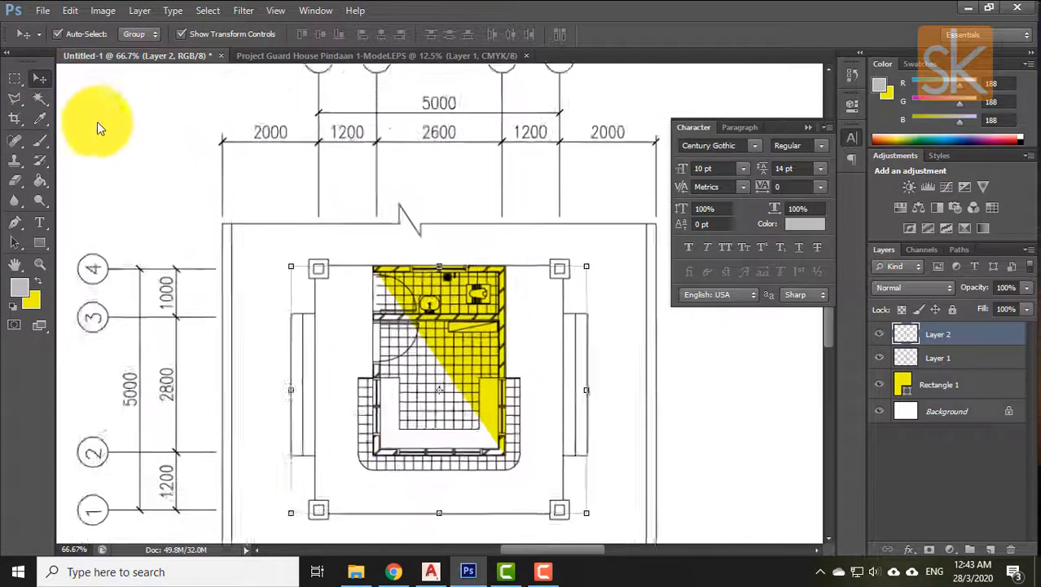
key("ctrl+minus")
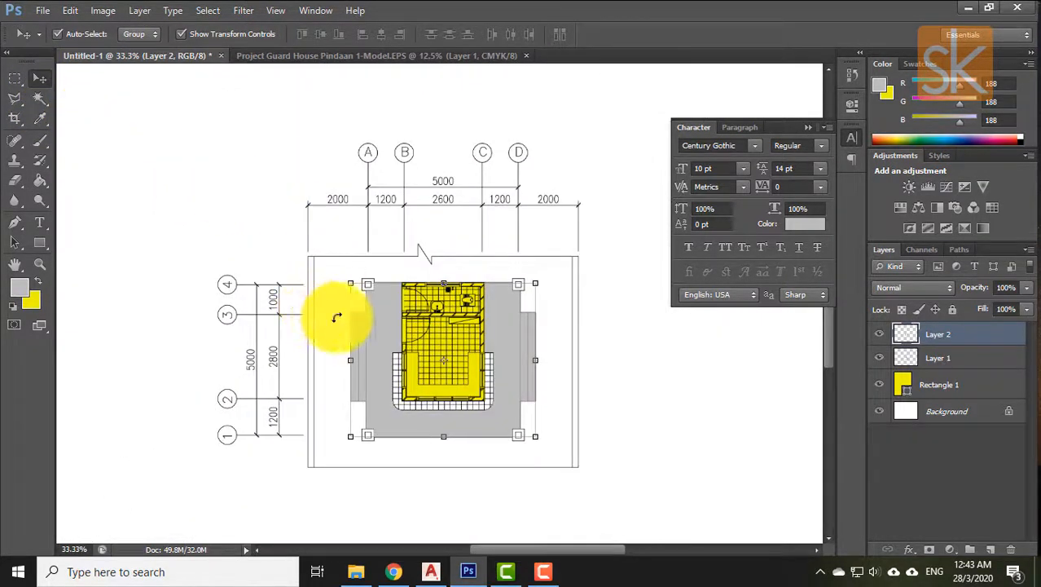
Switch to AutoCAD, cancel the open Plot dialog, and return to the Photoshop document.
left_click(430, 572)
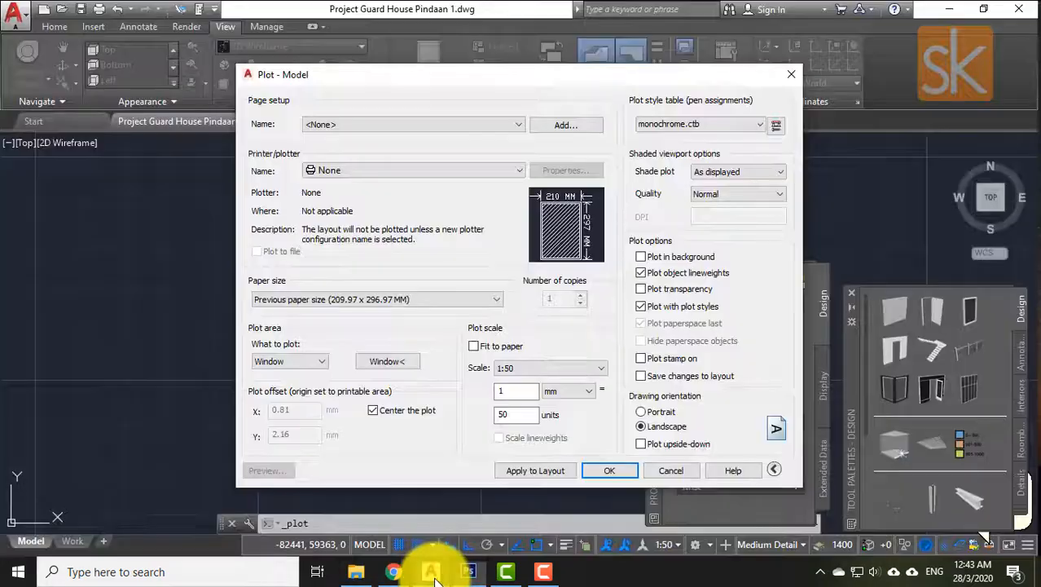
left_click(664, 474)
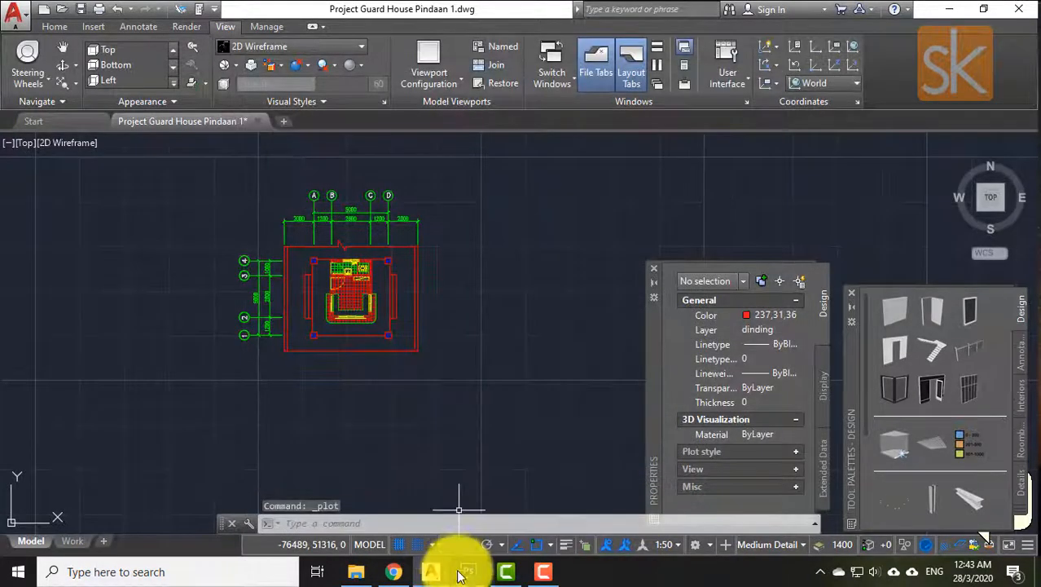
left_click(469, 571)
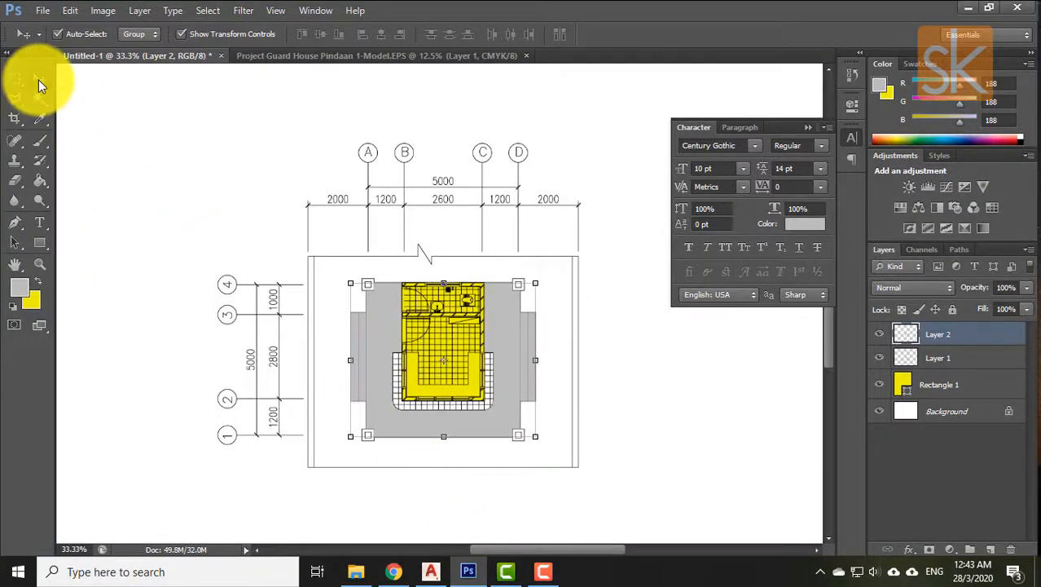